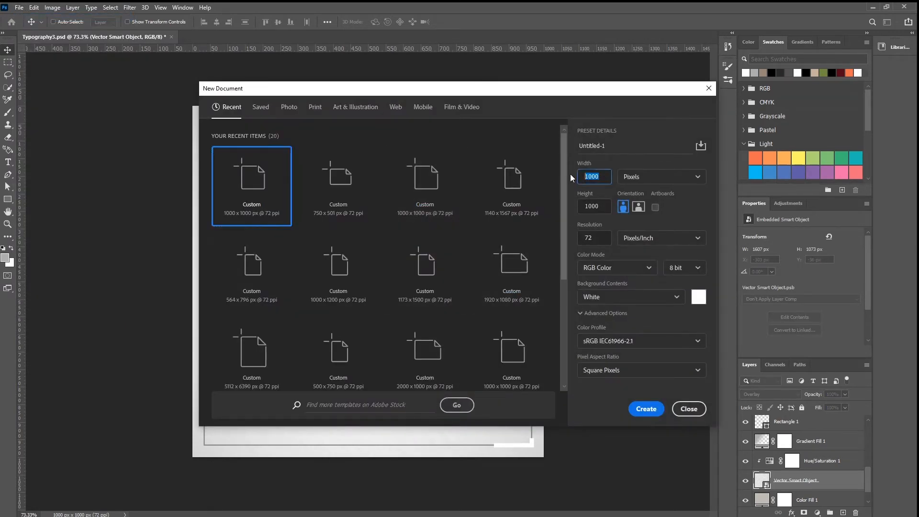
Step: Create a new 1000 x 1000 pixel document at 72 pixels/inch with a white background
{"action": "left_click", "coordinate": [596, 207]}
{"action": "left_click", "coordinate": [589, 234]}
{"action": "left_click", "coordinate": [639, 410]}
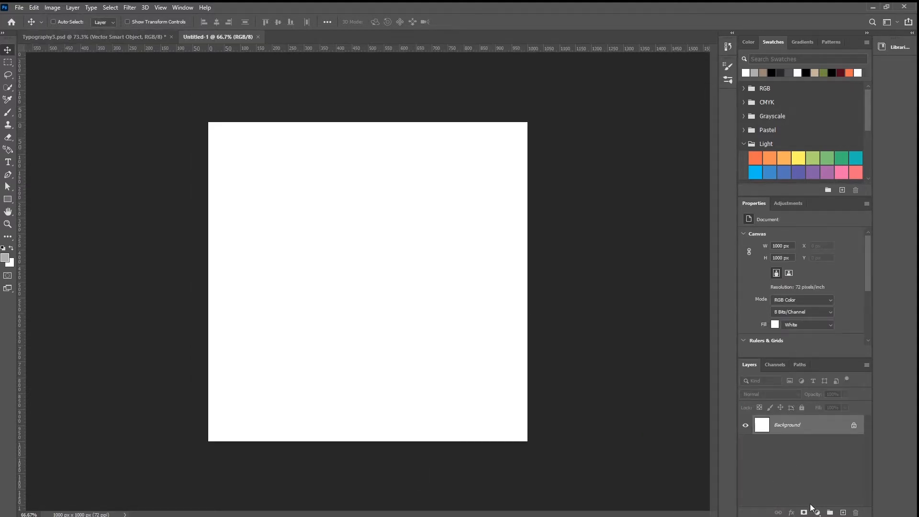
Step: Add a Solid Color fill layer above the background in light grey cbcbcb
{"action": "left_click", "coordinate": [817, 513]}
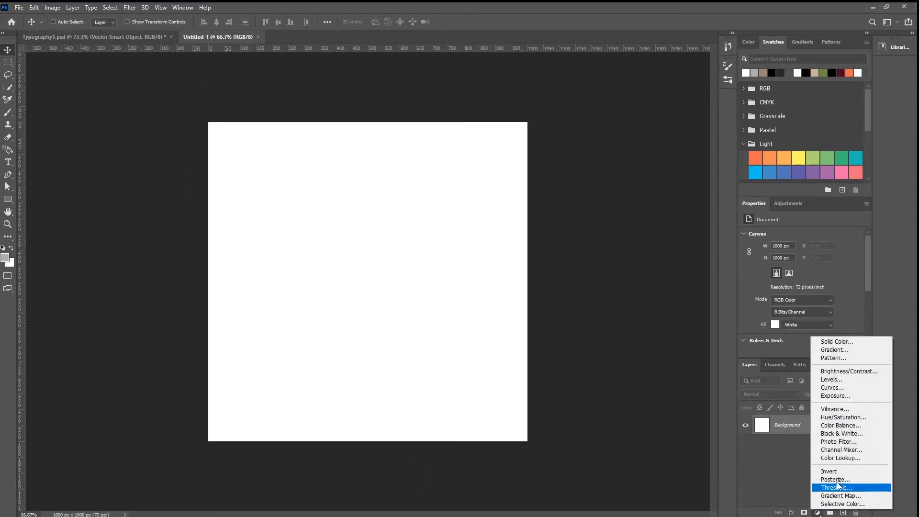
{"action": "left_click", "coordinate": [846, 340]}
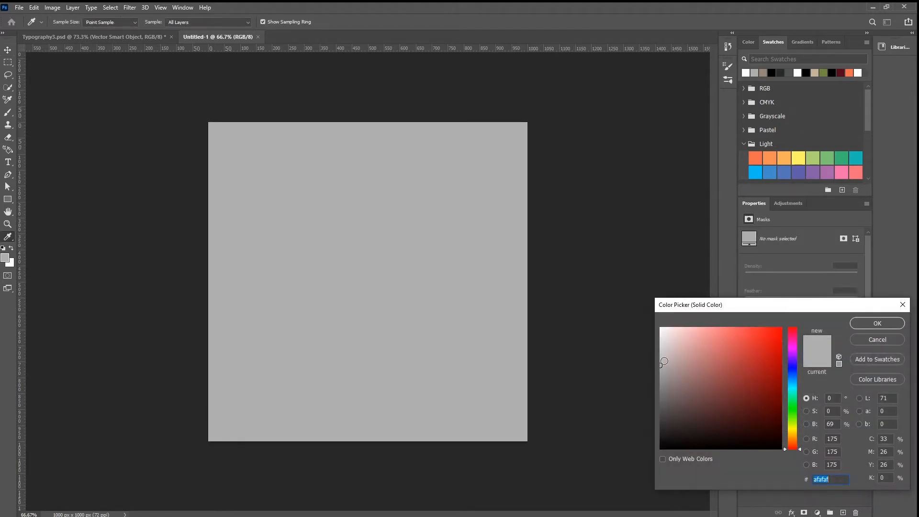
{"action": "type", "text": "dfdddd"}
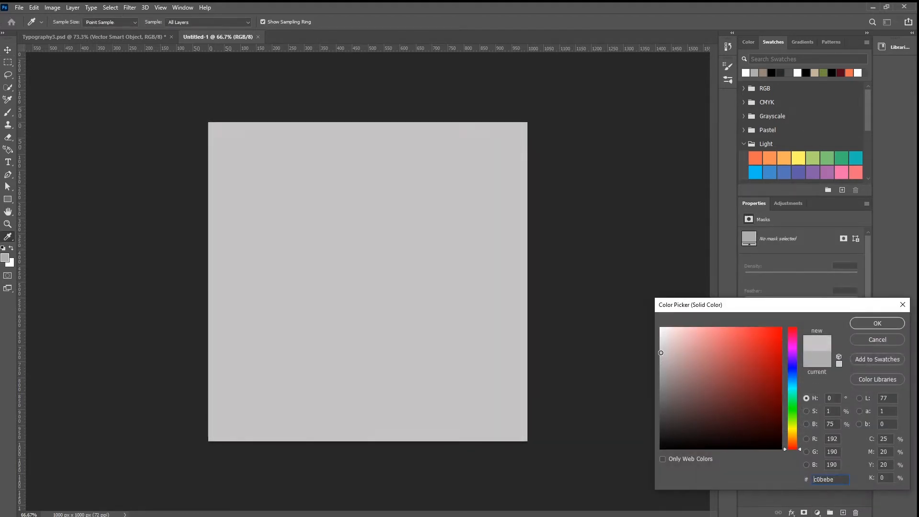
{"action": "key", "text": "BackSpace"}
{"action": "key", "text": "BackSpace"}
{"action": "key", "text": "BackSpace"}
{"action": "key", "text": "BackSpace"}
{"action": "key", "text": "BackSpace"}
{"action": "key", "text": "BackSpace"}
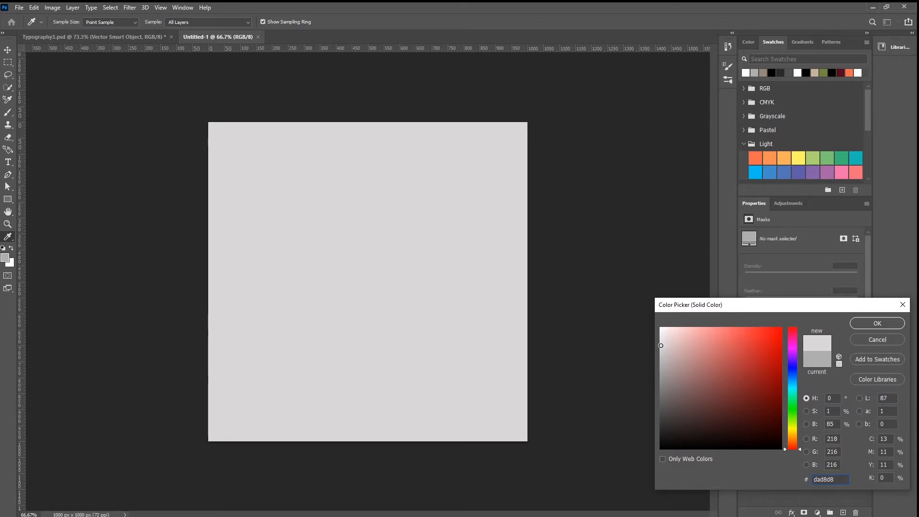
{"action": "type", "text": "cbcbcb"}
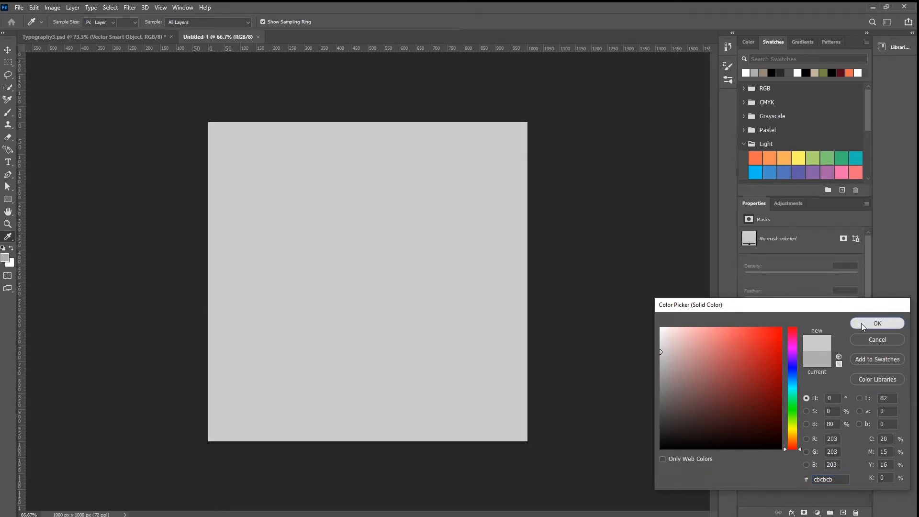
{"action": "left_click", "coordinate": [860, 323]}
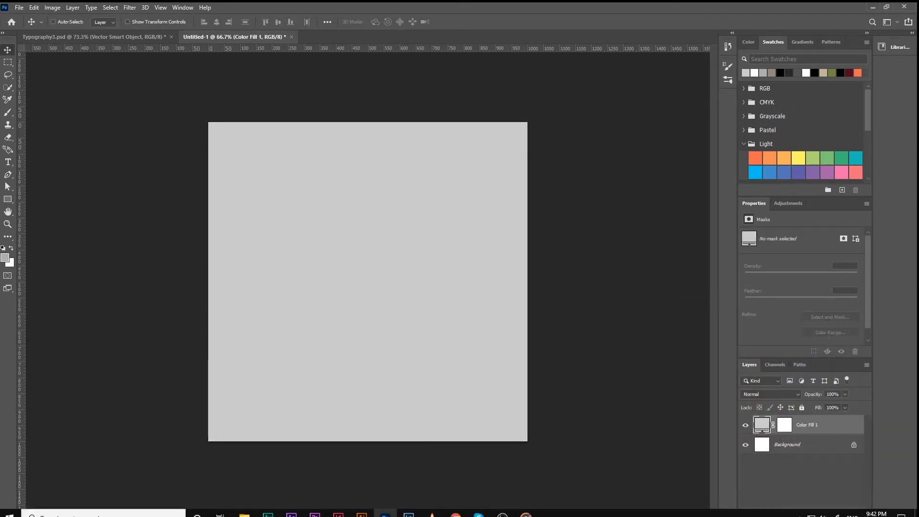
Step: Open the Texture image from the ART folder in File Explorer, unlock its layer and move it into the Untitled-1 document
{"action": "mouse_move", "coordinate": [244, 509]}
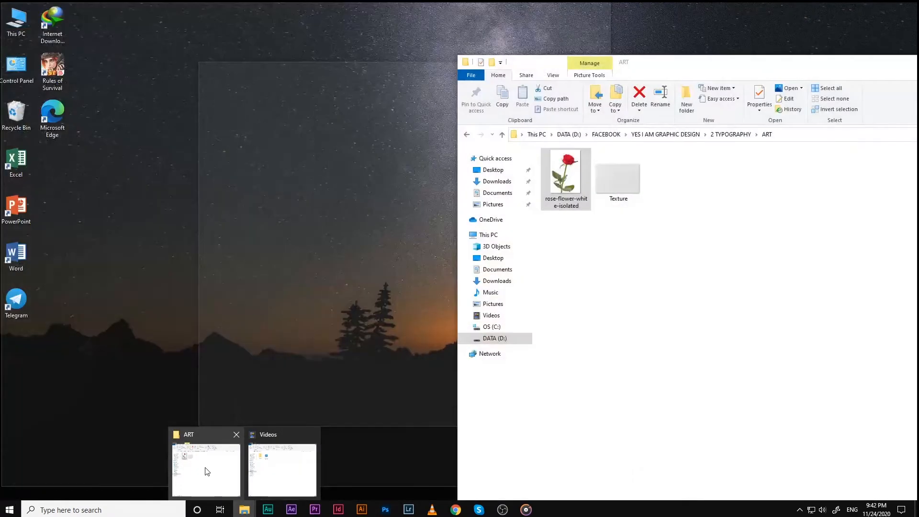
{"action": "left_click", "coordinate": [205, 470]}
{"action": "left_click", "coordinate": [622, 180]}
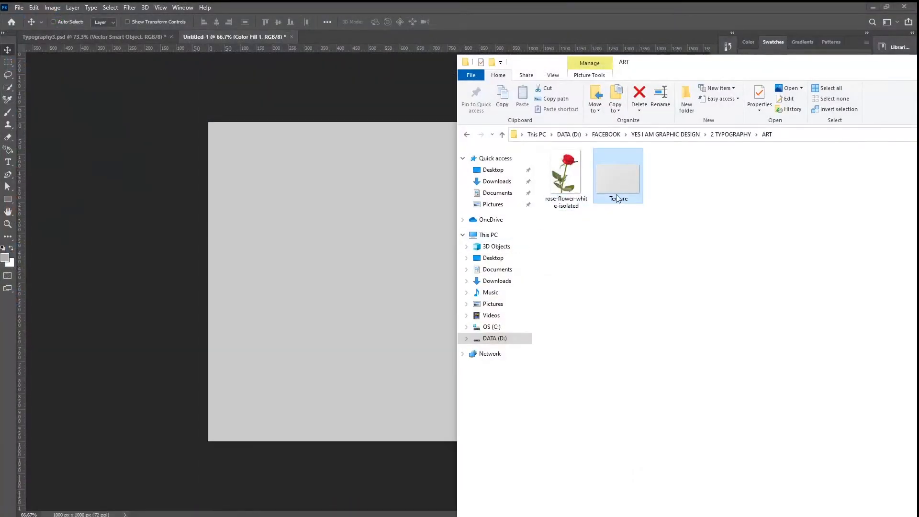
{"action": "left_click_drag", "start_coordinate": [623, 185], "coordinate": [328, 37]}
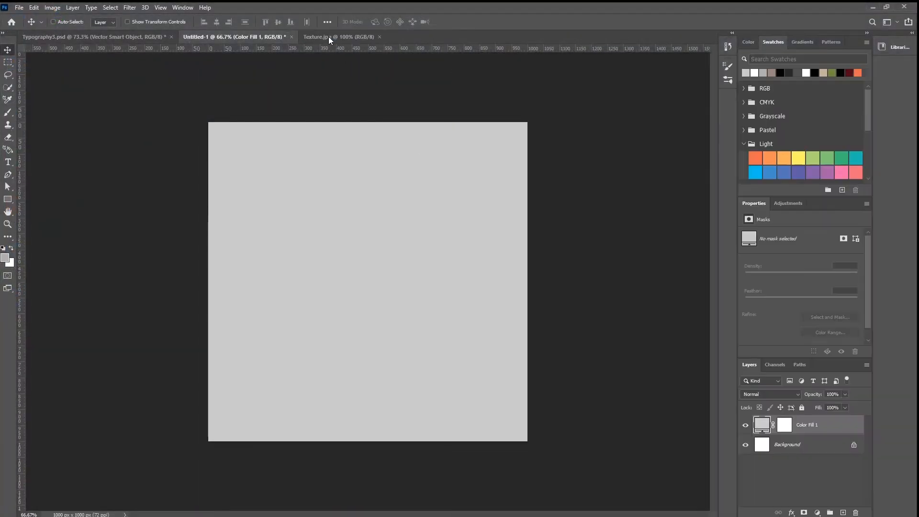
{"action": "left_click", "coordinate": [854, 424]}
{"action": "left_click_drag", "start_coordinate": [476, 386], "coordinate": [398, 329]}
Step: Scale the texture layer to about 211% to cover the whole canvas and set its blend mode to Overlay
{"action": "key", "text": "ctrl+t"}
{"action": "left_click_drag", "start_coordinate": [483, 202], "coordinate": [615, 112]}
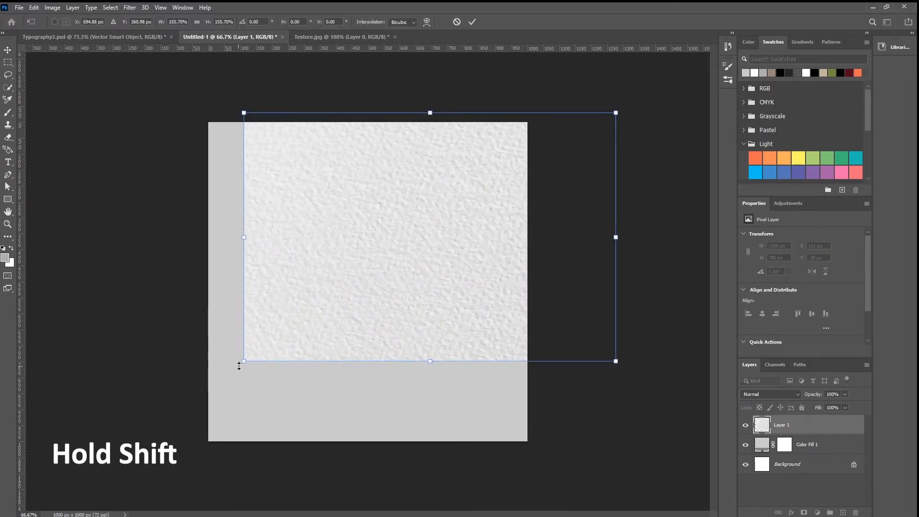
{"action": "left_click_drag", "start_coordinate": [245, 362], "coordinate": [127, 455]}
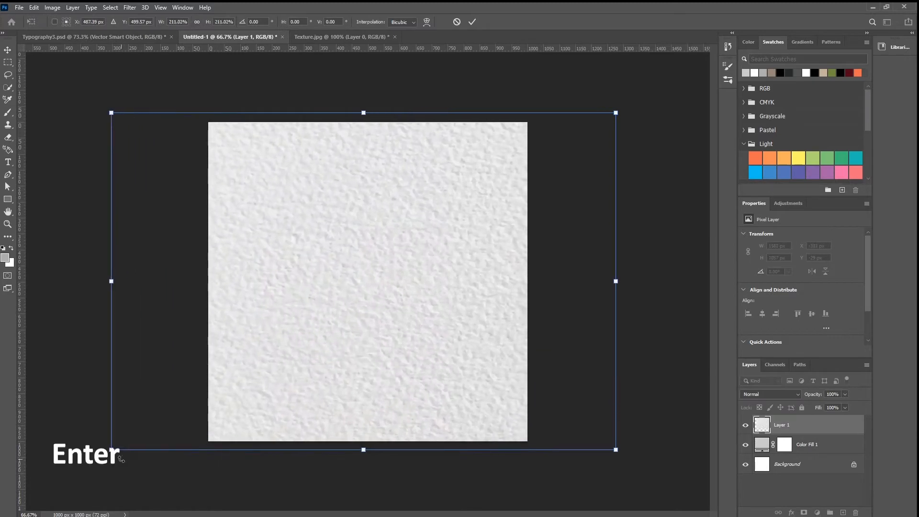
{"action": "key", "text": "Return"}
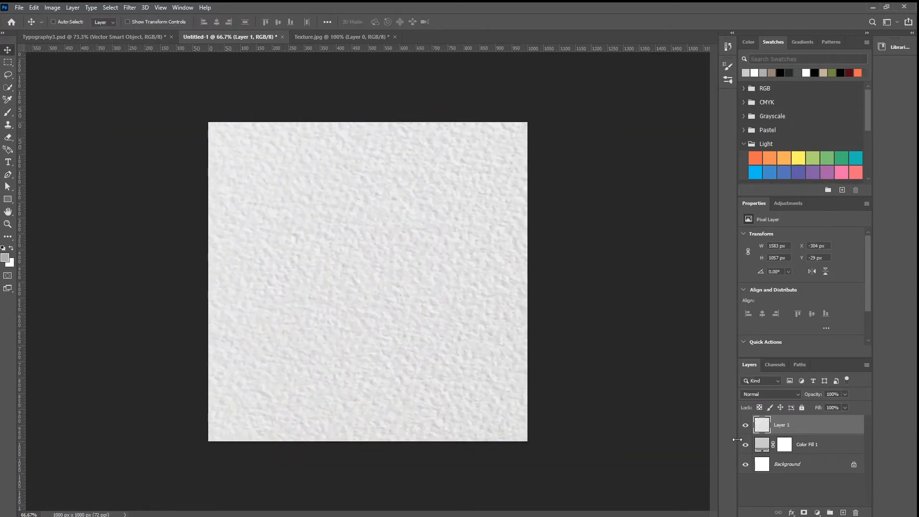
{"action": "left_click", "coordinate": [744, 395]}
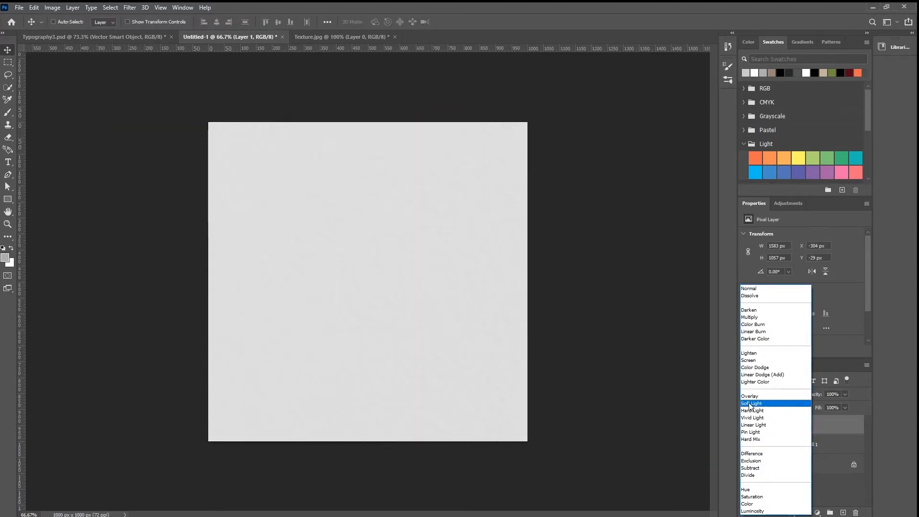
{"action": "left_click", "coordinate": [747, 397]}
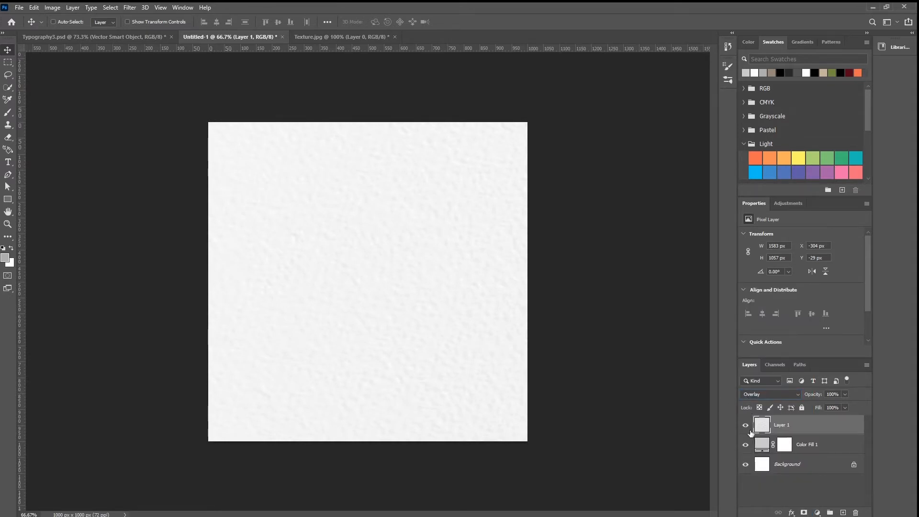
Step: Add a Gradient fill layer above the texture and clip it to the texture layer
{"action": "left_click", "coordinate": [816, 512]}
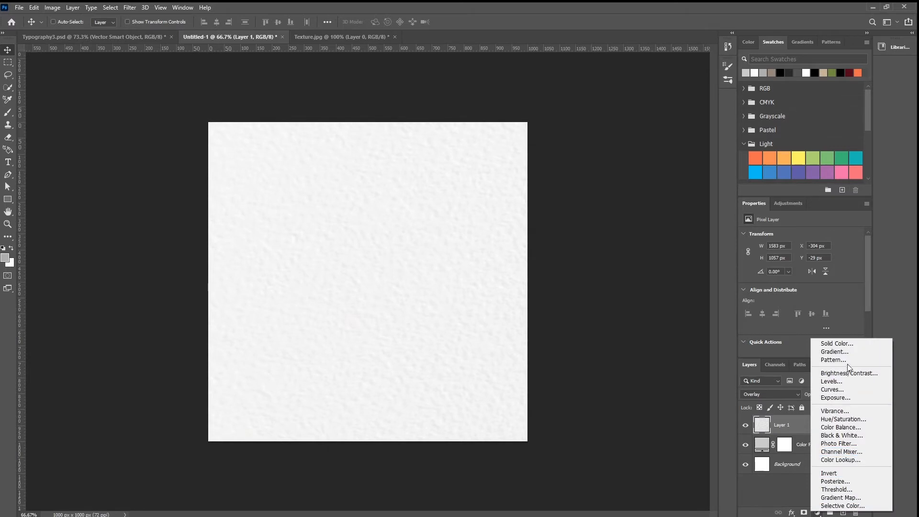
{"action": "left_click", "coordinate": [833, 352]}
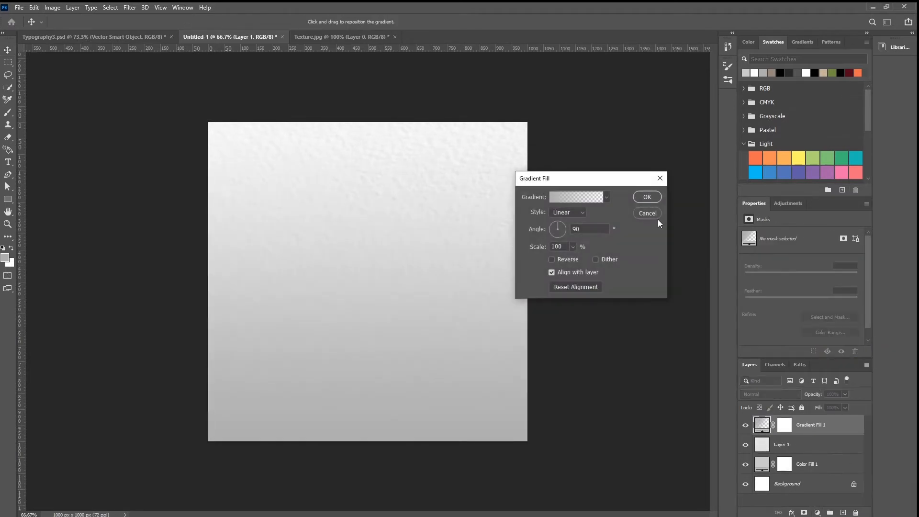
{"action": "left_click", "coordinate": [649, 199]}
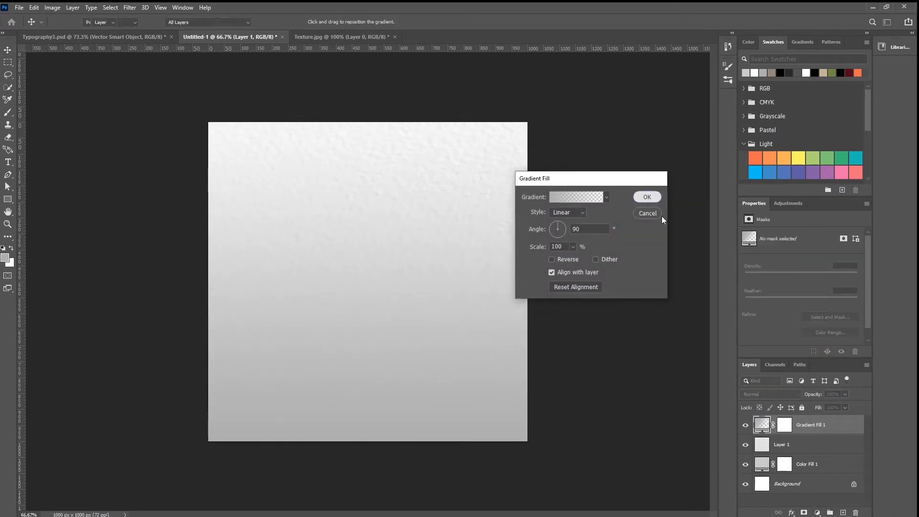
{"action": "left_click", "coordinate": [765, 434], "text": "alt"}
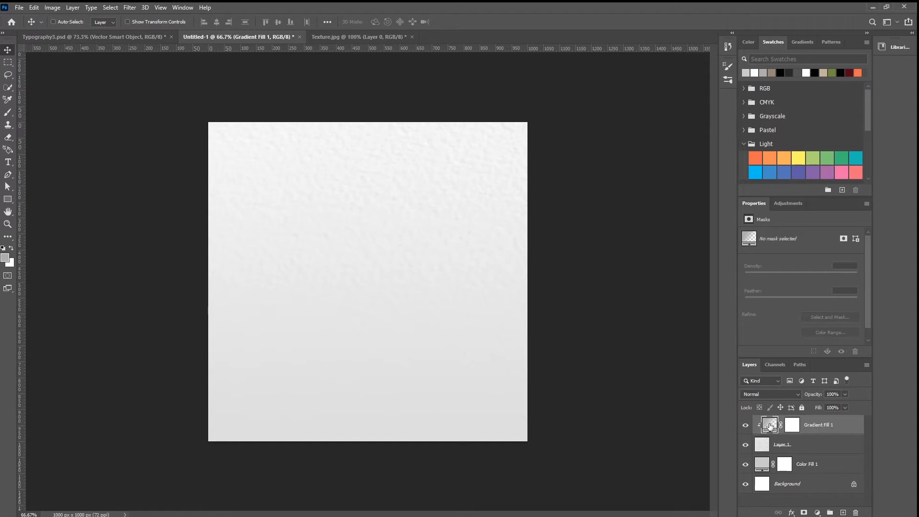
Step: Change the gradient fill to a reversed Radial style with a scale of 164%
{"action": "double_click", "coordinate": [770, 426]}
{"action": "left_click", "coordinate": [571, 215]}
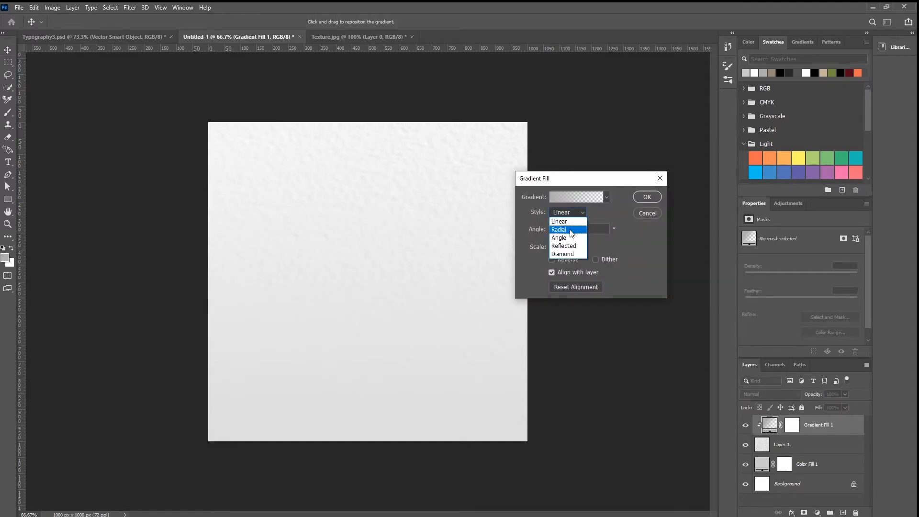
{"action": "left_click", "coordinate": [565, 228]}
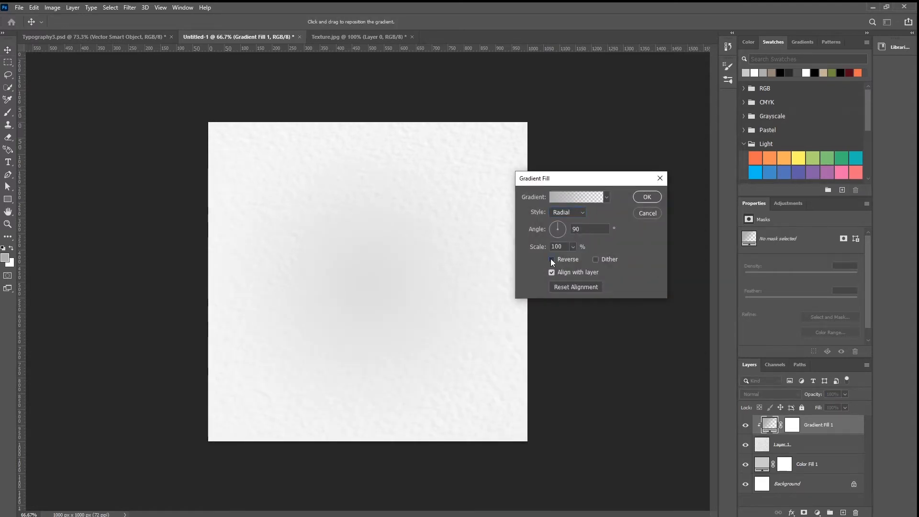
{"action": "left_click", "coordinate": [552, 259]}
{"action": "left_click_drag", "start_coordinate": [539, 247], "coordinate": [552, 248]}
Step: Keep the gradient's first colour stop at afafaf, set its end stop to a similar grey, and set the gradient fill's scale to 183%
{"action": "left_click", "coordinate": [576, 197]}
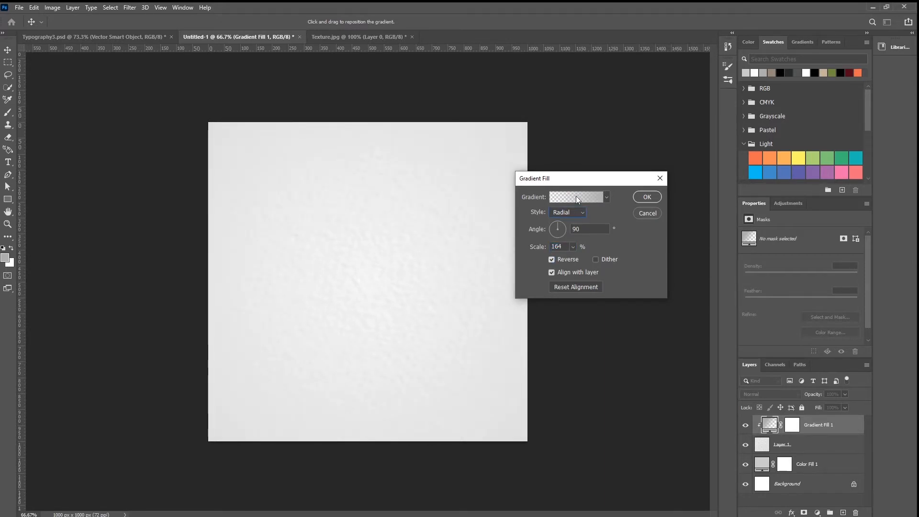
{"action": "left_click", "coordinate": [575, 199]}
{"action": "left_click", "coordinate": [585, 279]}
{"action": "left_click", "coordinate": [627, 319]}
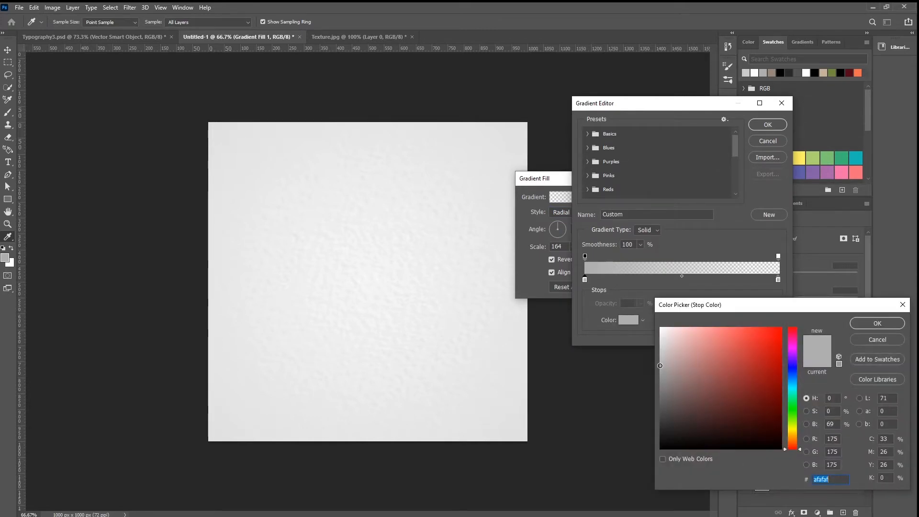
{"action": "left_click", "coordinate": [857, 326]}
{"action": "left_click", "coordinate": [778, 280]}
{"action": "left_click", "coordinate": [629, 319]}
{"action": "left_click", "coordinate": [661, 363]}
{"action": "left_click", "coordinate": [857, 322]}
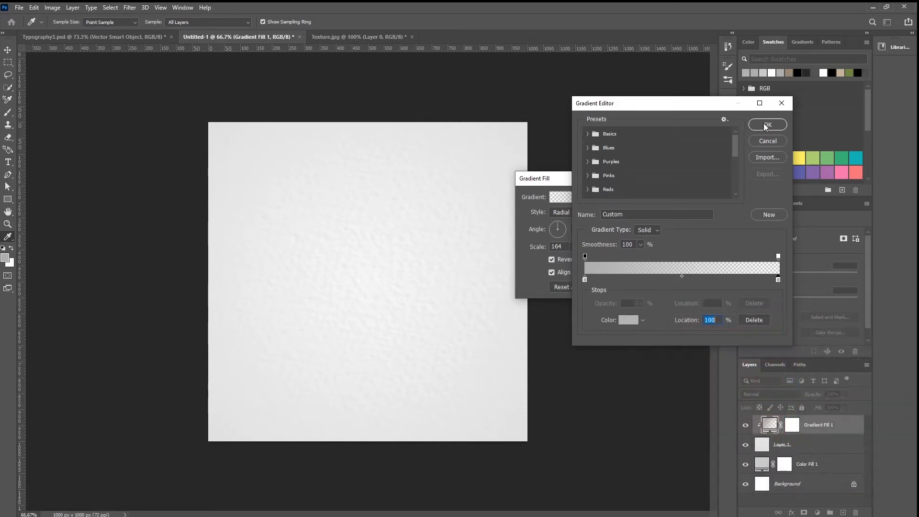
{"action": "left_click", "coordinate": [767, 125]}
{"action": "left_click_drag", "start_coordinate": [539, 249], "coordinate": [549, 248]}
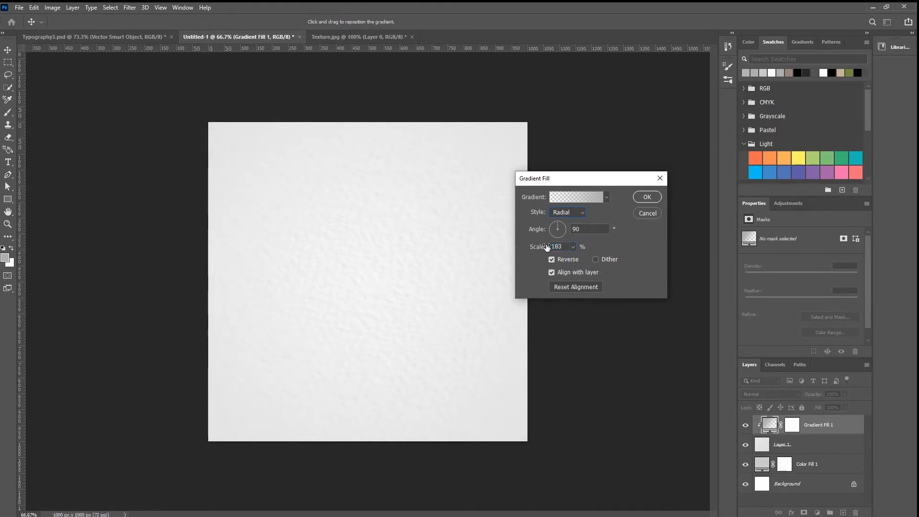
{"action": "left_click", "coordinate": [649, 196]}
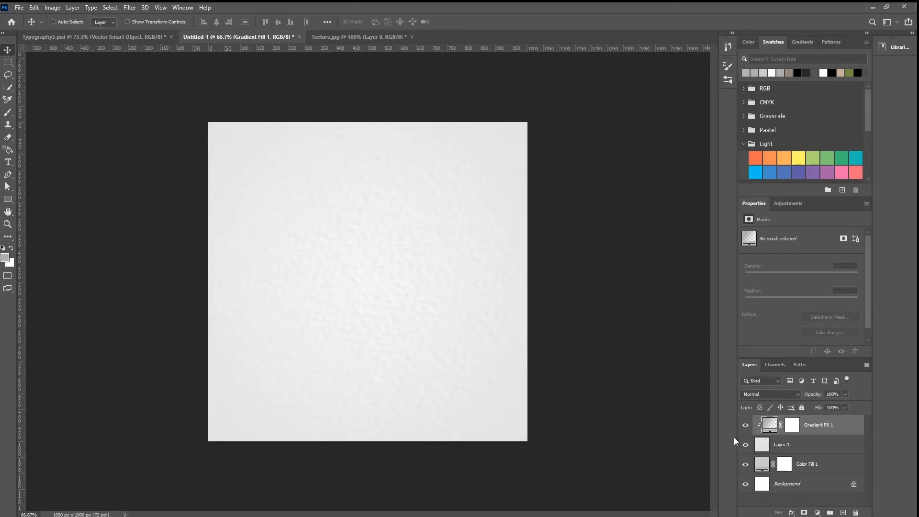
Step: With the gradient fill layer selected, open rose-flower-white-isolated from the ART folder in File Explorer as a separate document
{"action": "left_click", "coordinate": [808, 446]}
{"action": "left_click", "coordinate": [816, 430]}
{"action": "mouse_move", "coordinate": [244, 510]}
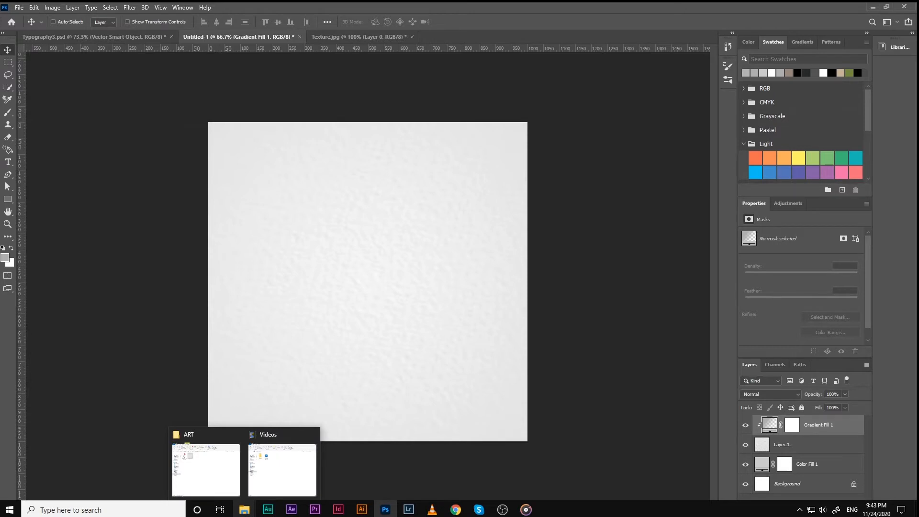
{"action": "left_click", "coordinate": [223, 496]}
{"action": "left_click", "coordinate": [566, 192]}
{"action": "left_click_drag", "start_coordinate": [566, 192], "coordinate": [432, 35]}
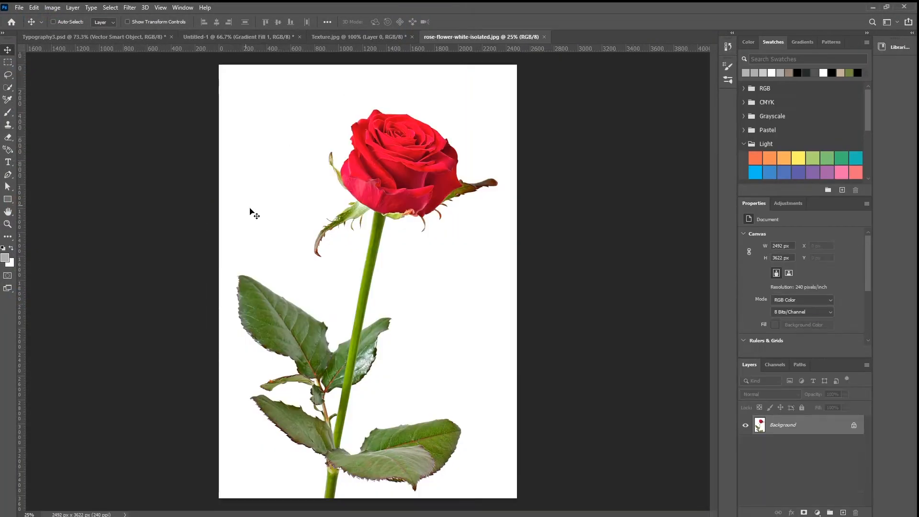
Step: Select the whole rose with Select Subject and subtract the white gap beside the small leaf stem using Quick Selection
{"action": "key", "text": "w"}
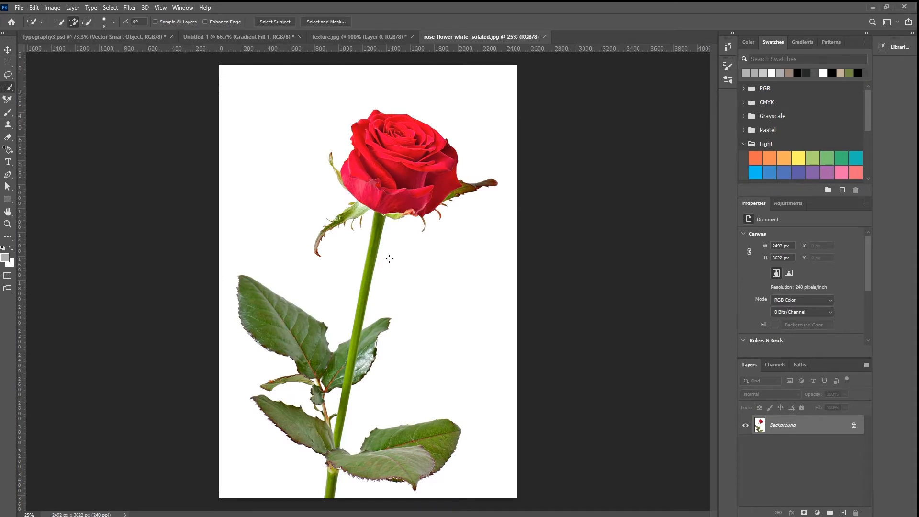
{"action": "left_click", "coordinate": [275, 22]}
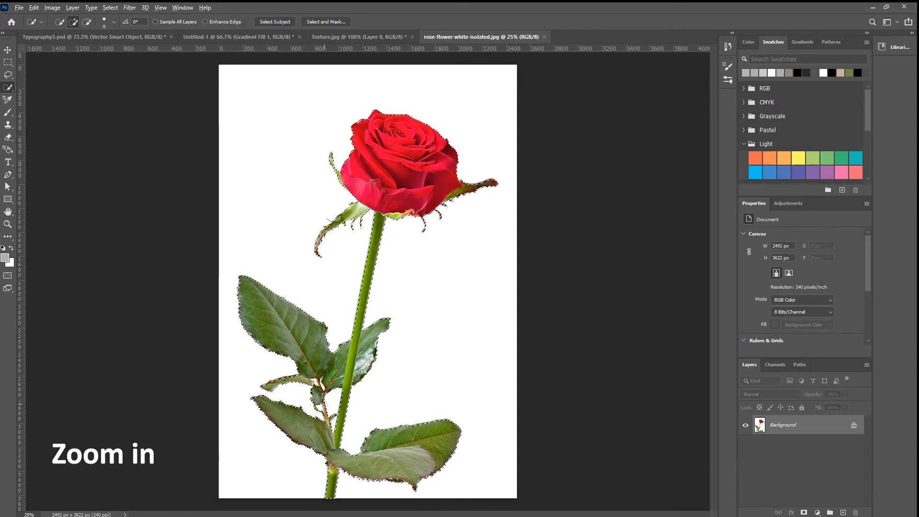
{"action": "scroll", "coordinate": [333, 407], "scroll_direction": "up", "scroll_amount": 3}
{"action": "scroll", "coordinate": [306, 358], "scroll_direction": "up", "scroll_amount": 3}
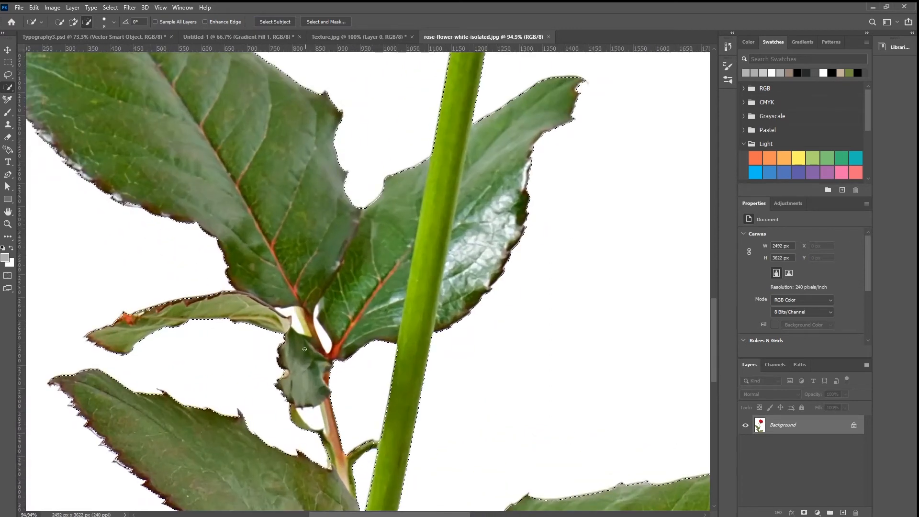
{"action": "left_click_drag", "start_coordinate": [290, 312], "coordinate": [298, 327]}
{"action": "scroll", "coordinate": [308, 368], "scroll_direction": "down", "scroll_amount": 2}
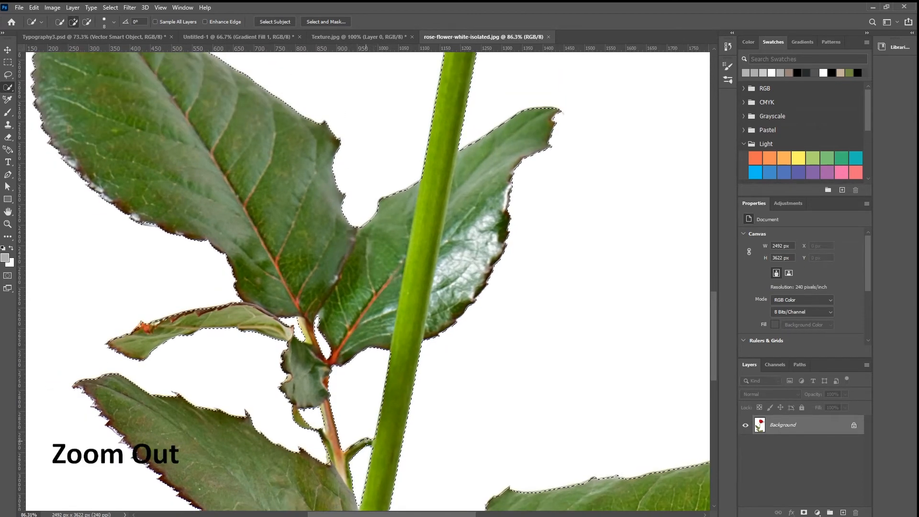
{"action": "scroll", "coordinate": [366, 440], "scroll_direction": "down", "scroll_amount": 8}
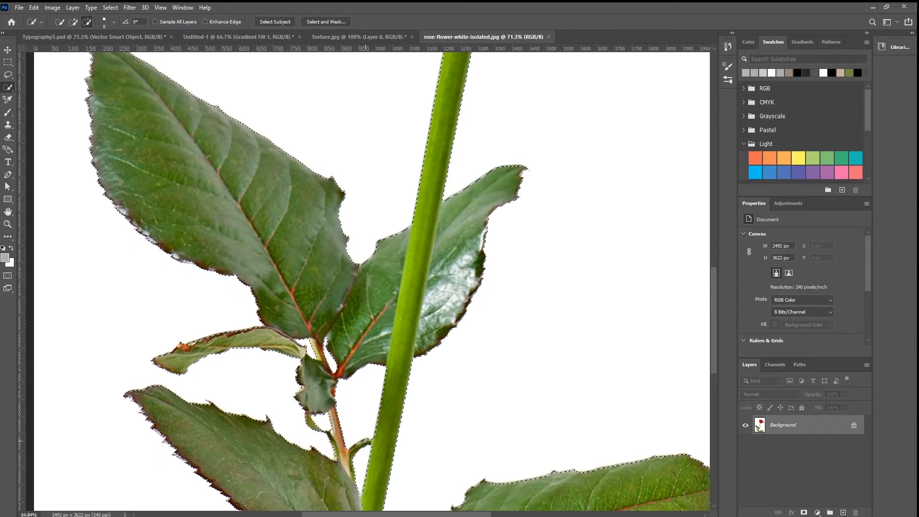
{"action": "scroll", "coordinate": [366, 440], "scroll_direction": "down", "scroll_amount": 6}
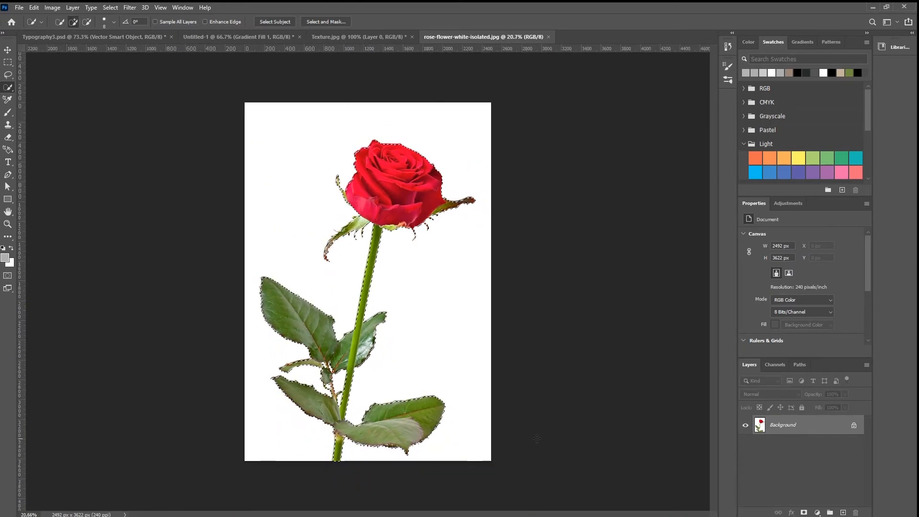
Step: Unlock the rose layer, mask out its white background from the selection, and move the rose into the Untitled-1 document
{"action": "left_click", "coordinate": [854, 428]}
{"action": "left_click", "coordinate": [805, 512]}
{"action": "key", "text": "v"}
{"action": "left_click_drag", "start_coordinate": [396, 288], "coordinate": [370, 232]}
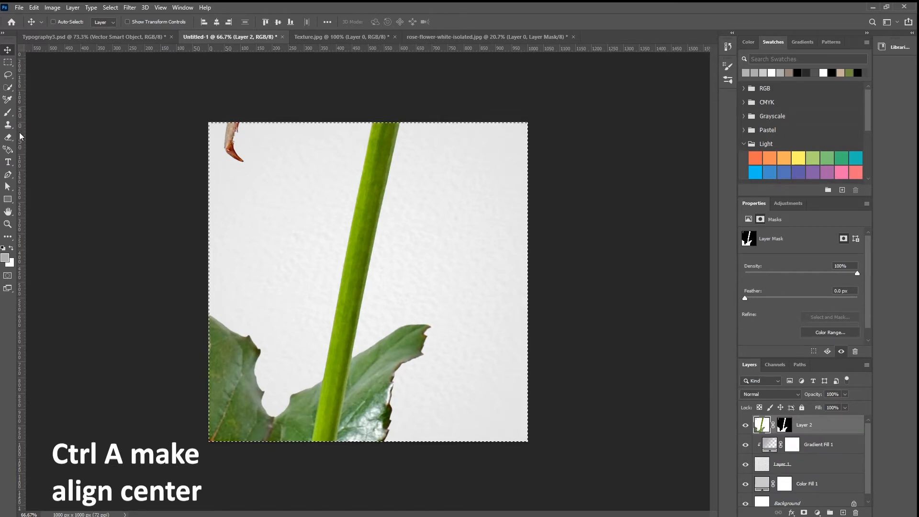
Step: Align the rose layer to the centre of the whole canvas horizontally and vertically, and clear the selection
{"action": "key", "text": "ctrl+a"}
{"action": "left_click", "coordinate": [217, 22]}
{"action": "left_click", "coordinate": [278, 22]}
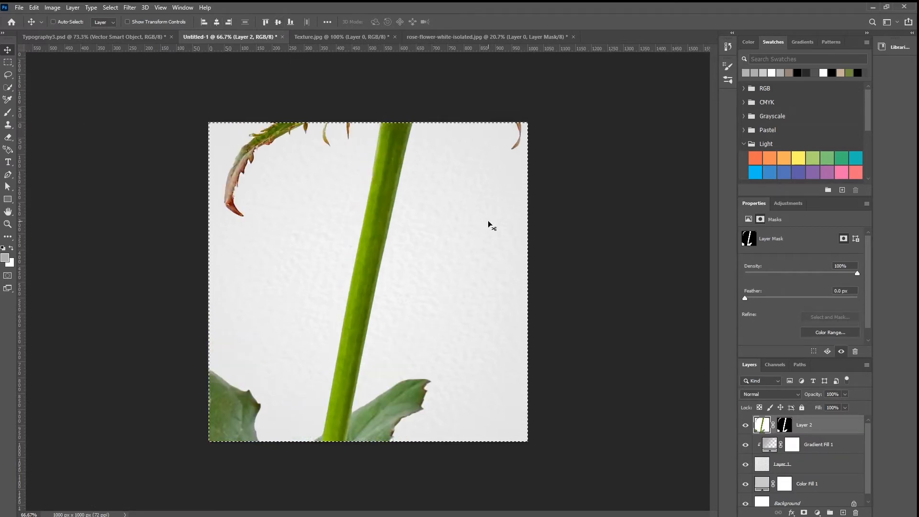
{"action": "key", "text": "ctrl+t"}
{"action": "key", "text": "ctrl+d"}
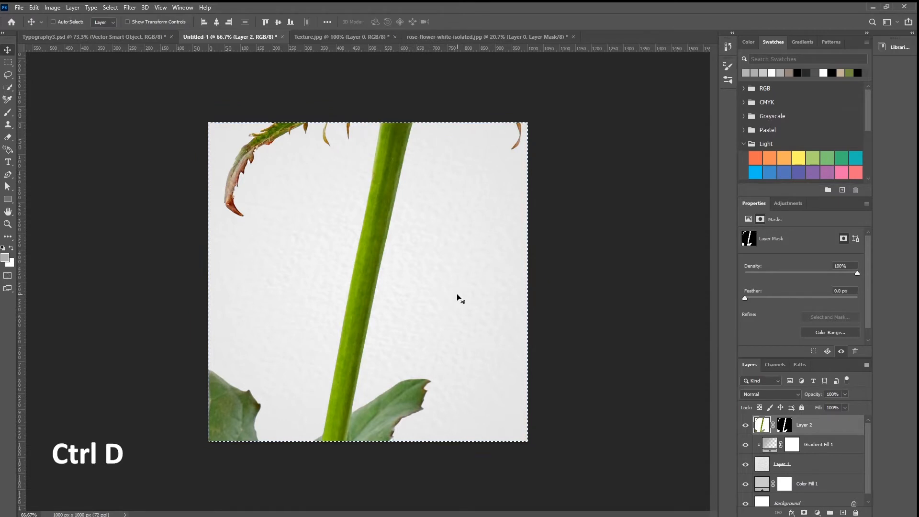
Step: Scale the rose down to about 25% so the whole flower fits inside the canvas, and position it around the centre
{"action": "key", "text": "ctrl+t"}
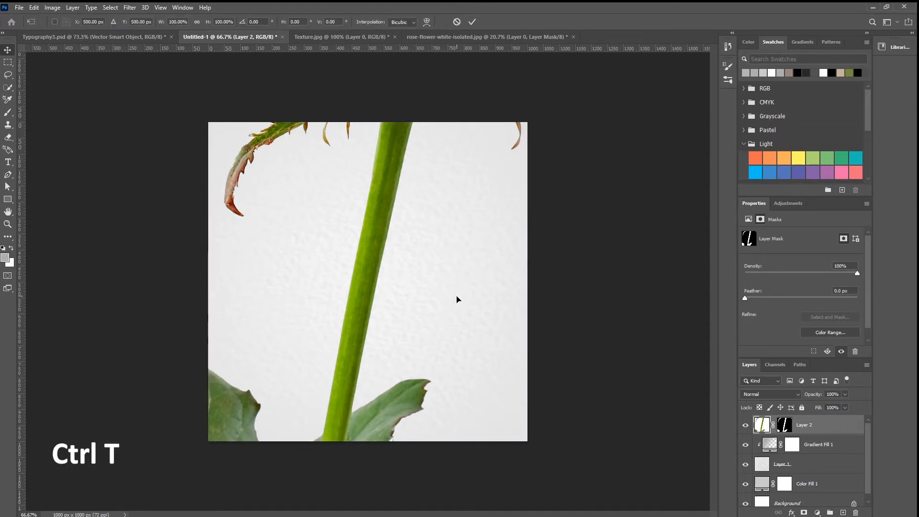
{"action": "scroll", "coordinate": [434, 334], "scroll_direction": "down", "scroll_amount": 5}
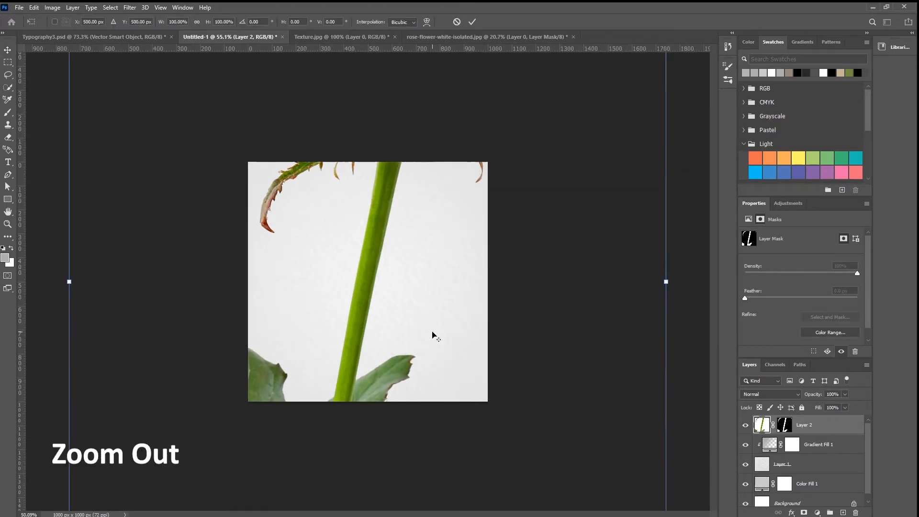
{"action": "left_click_drag", "start_coordinate": [493, 98], "coordinate": [401, 232]}
{"action": "scroll", "coordinate": [368, 300], "scroll_direction": "up", "scroll_amount": 3}
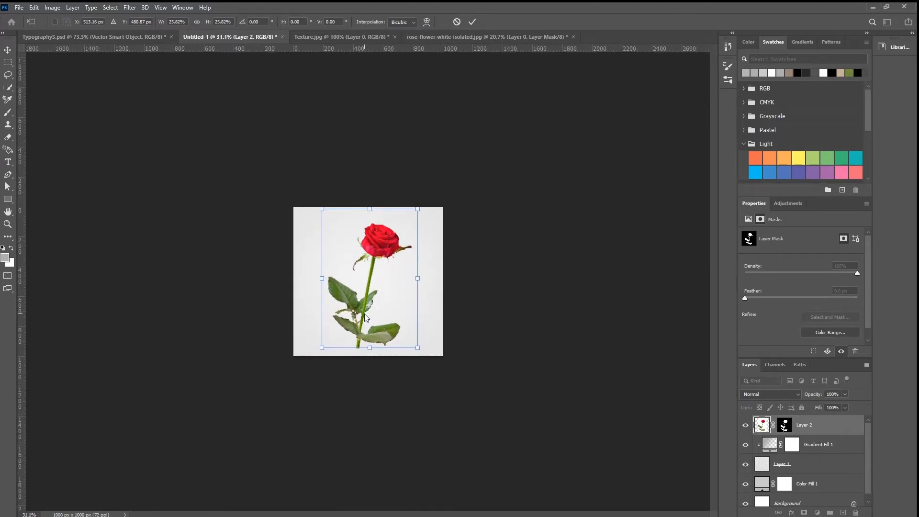
{"action": "left_click_drag", "start_coordinate": [373, 319], "coordinate": [377, 317]}
{"action": "left_click_drag", "start_coordinate": [421, 207], "coordinate": [421, 205]}
{"action": "left_click_drag", "start_coordinate": [329, 350], "coordinate": [330, 340]}
{"action": "key", "text": "Return"}
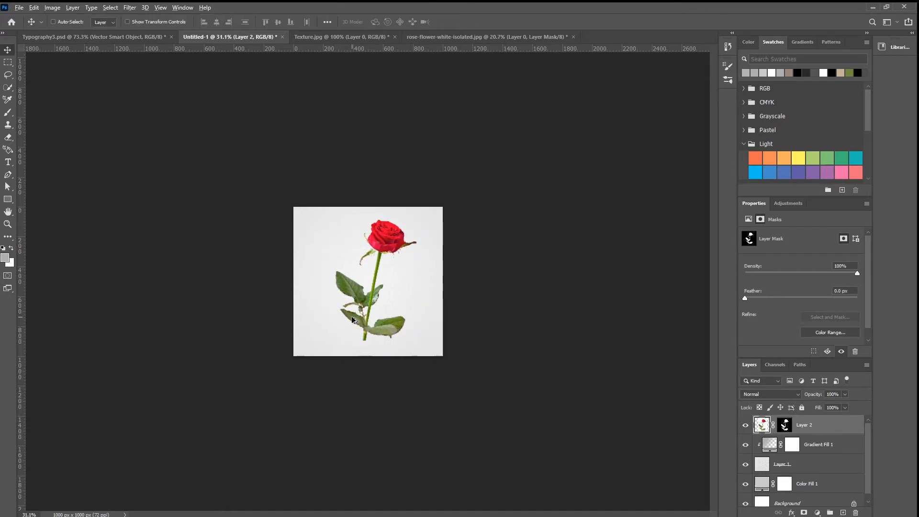
{"action": "scroll", "coordinate": [355, 324], "scroll_direction": "up", "scroll_amount": 6}
{"action": "scroll", "coordinate": [357, 328], "scroll_direction": "up", "scroll_amount": 1}
{"action": "mouse_move", "coordinate": [358, 328]}
{"action": "left_mouse_down"}
{"action": "mouse_move", "coordinate": [344, 327]}
{"action": "mouse_move", "coordinate": [353, 330]}
{"action": "left_mouse_up"}
Step: Add a Black & White adjustment layer above the rose and clip it to the rose layer
{"action": "left_click", "coordinate": [817, 512]}
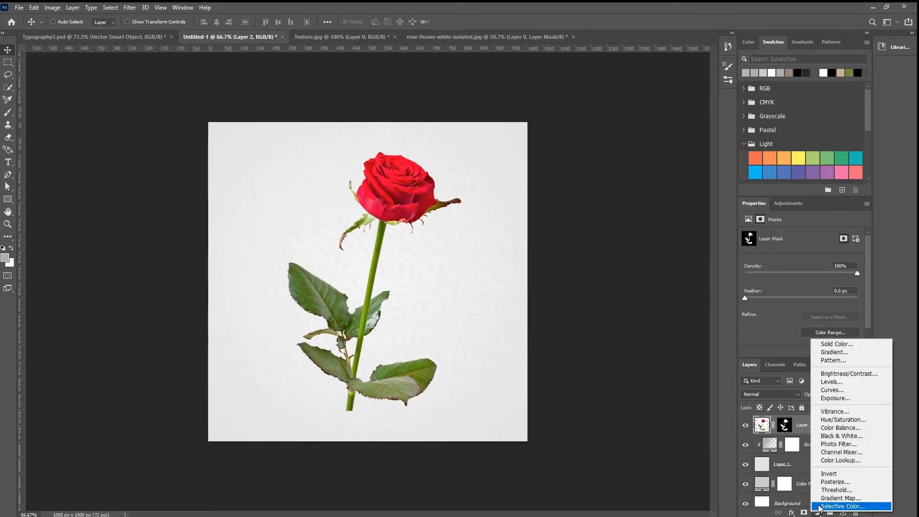
{"action": "left_click", "coordinate": [844, 436]}
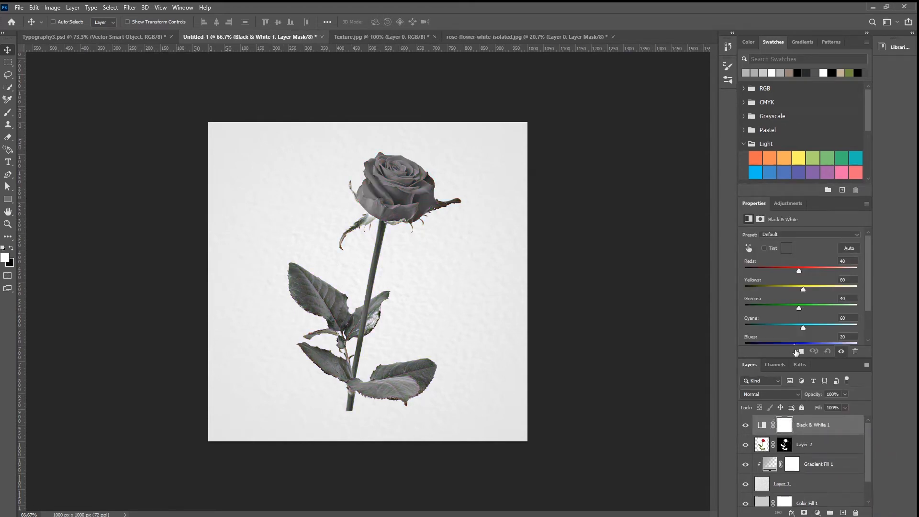
{"action": "left_click", "coordinate": [798, 352]}
Step: Paint black on the Black & White mask with a soft 70 px brush to restore red on the bloom's left petals
{"action": "left_click", "coordinate": [791, 427]}
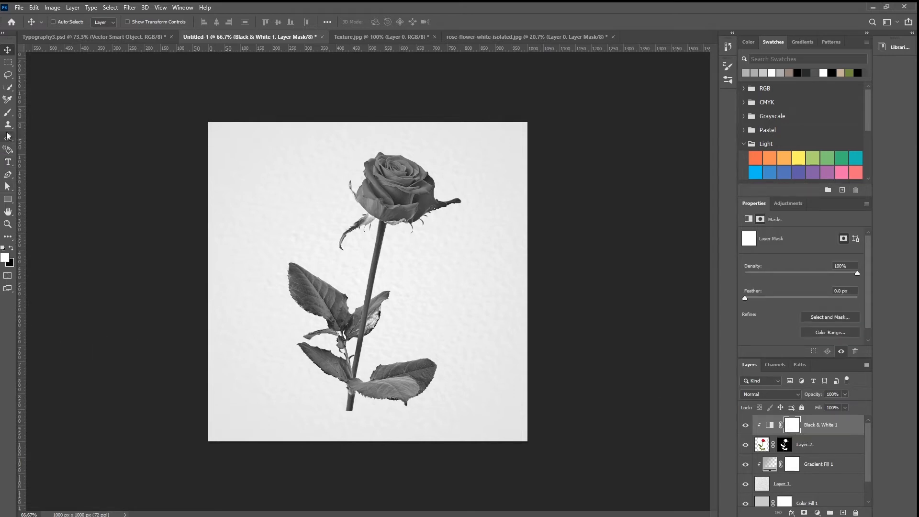
{"action": "left_click", "coordinate": [8, 112]}
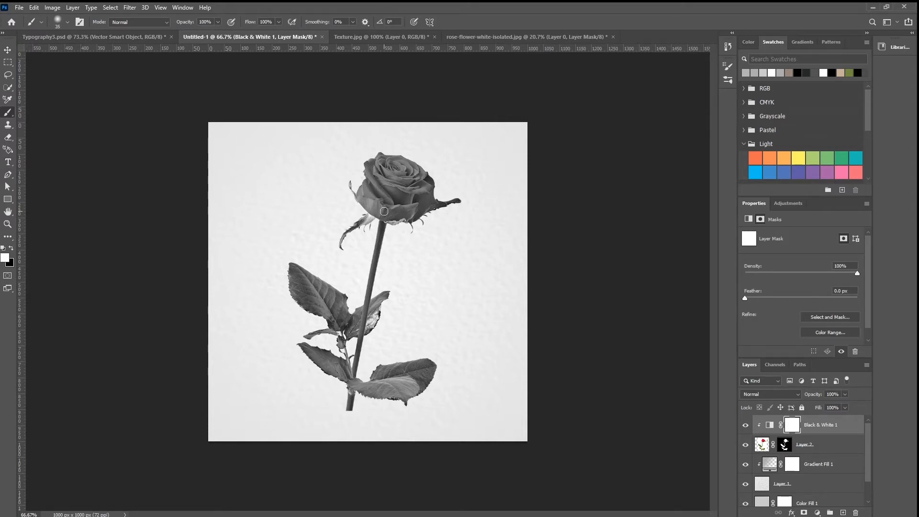
{"action": "key", "text": "bracketright"}
{"action": "key", "text": "bracketright"}
{"action": "left_click", "coordinate": [11, 248]}
{"action": "left_click_drag", "start_coordinate": [371, 172], "coordinate": [376, 207]}
{"action": "left_click", "coordinate": [11, 249]}
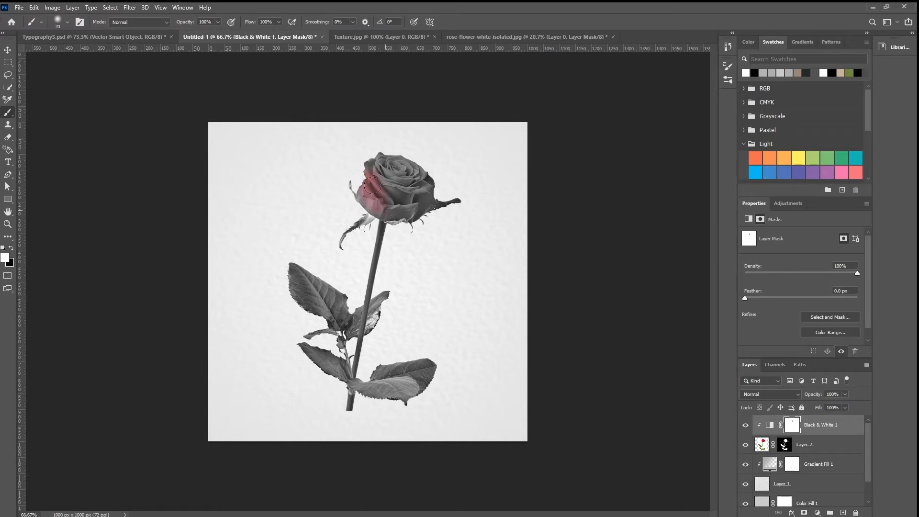
{"action": "mouse_move", "coordinate": [376, 203]}
{"action": "left_mouse_down"}
{"action": "mouse_move", "coordinate": [372, 173]}
{"action": "mouse_move", "coordinate": [385, 213]}
{"action": "left_mouse_up"}
{"action": "left_click", "coordinate": [11, 249]}
{"action": "mouse_move", "coordinate": [374, 176]}
{"action": "left_mouse_down"}
{"action": "mouse_move", "coordinate": [383, 204]}
{"action": "mouse_move", "coordinate": [371, 182]}
{"action": "mouse_move", "coordinate": [380, 201]}
{"action": "mouse_move", "coordinate": [369, 203]}
{"action": "mouse_move", "coordinate": [370, 159]}
{"action": "mouse_move", "coordinate": [366, 185]}
{"action": "mouse_move", "coordinate": [370, 167]}
{"action": "mouse_move", "coordinate": [363, 193]}
{"action": "left_mouse_up"}
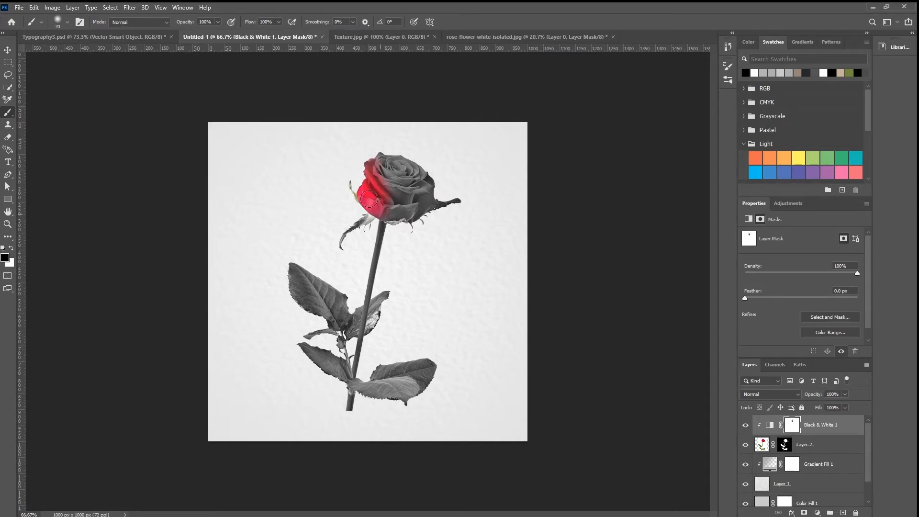
Step: Paint on the Black & White mask over the left sepals, leaf edges and part of the stem to restore some green
{"action": "mouse_move", "coordinate": [355, 223]}
{"action": "left_mouse_down"}
{"action": "mouse_move", "coordinate": [369, 221]}
{"action": "mouse_move", "coordinate": [336, 246]}
{"action": "mouse_move", "coordinate": [356, 208]}
{"action": "left_mouse_up"}
{"action": "mouse_move", "coordinate": [290, 263]}
{"action": "left_mouse_down"}
{"action": "mouse_move", "coordinate": [333, 293]}
{"action": "mouse_move", "coordinate": [294, 281]}
{"action": "mouse_move", "coordinate": [315, 353]}
{"action": "left_mouse_up"}
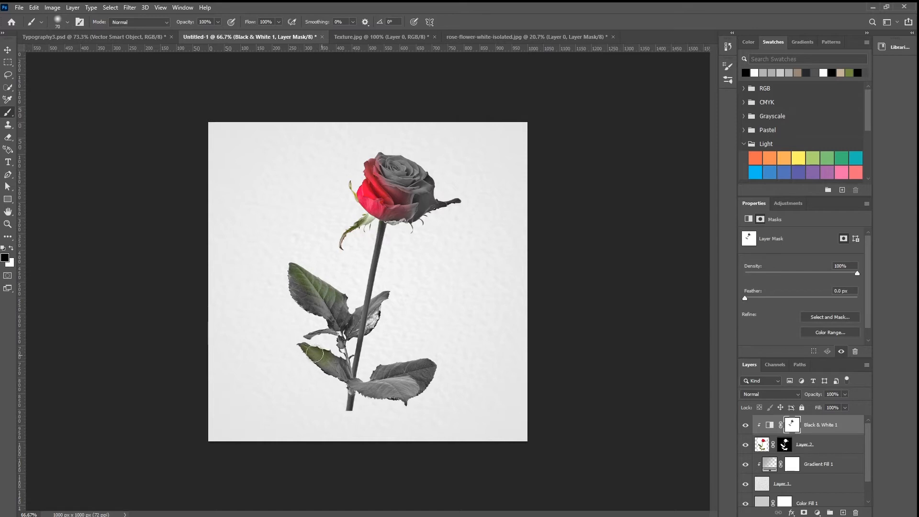
{"action": "mouse_move", "coordinate": [419, 364]}
{"action": "left_mouse_down"}
{"action": "mouse_move", "coordinate": [400, 407]}
{"action": "mouse_move", "coordinate": [389, 386]}
{"action": "mouse_move", "coordinate": [402, 400]}
{"action": "mouse_move", "coordinate": [374, 385]}
{"action": "mouse_move", "coordinate": [358, 402]}
{"action": "mouse_move", "coordinate": [413, 393]}
{"action": "mouse_move", "coordinate": [405, 406]}
{"action": "mouse_move", "coordinate": [355, 402]}
{"action": "mouse_move", "coordinate": [355, 353]}
{"action": "left_mouse_up"}
{"action": "mouse_move", "coordinate": [356, 346]}
{"action": "left_mouse_down"}
{"action": "mouse_move", "coordinate": [351, 383]}
{"action": "mouse_move", "coordinate": [364, 396]}
{"action": "mouse_move", "coordinate": [357, 311]}
{"action": "left_mouse_up"}
{"action": "key", "text": "v"}
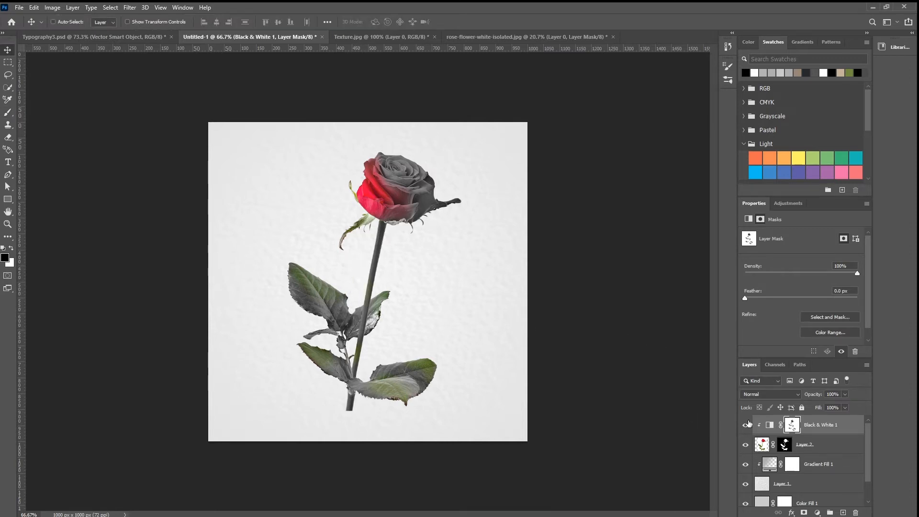
Step: Draw a dark charcoal rectangle about 383 x 586 px over the stem and lower canvas, and move its layer below the rose
{"action": "left_click", "coordinate": [769, 425]}
{"action": "left_click", "coordinate": [8, 200]}
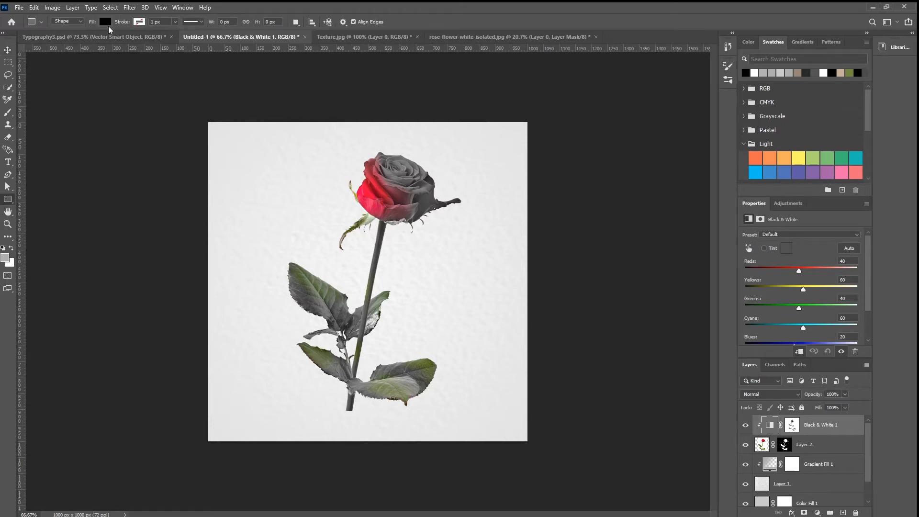
{"action": "left_click", "coordinate": [783, 202]}
{"action": "left_click", "coordinate": [749, 41]}
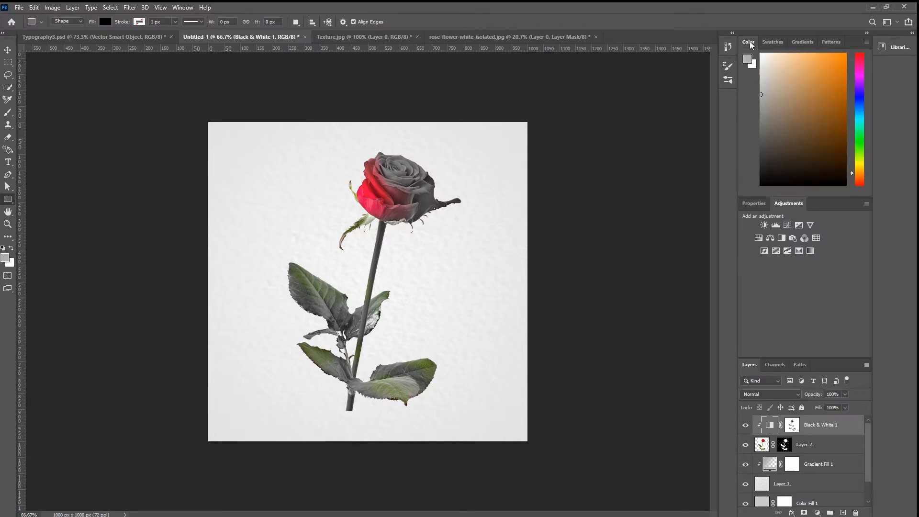
{"action": "left_click", "coordinate": [803, 42]}
{"action": "left_click", "coordinate": [832, 43]}
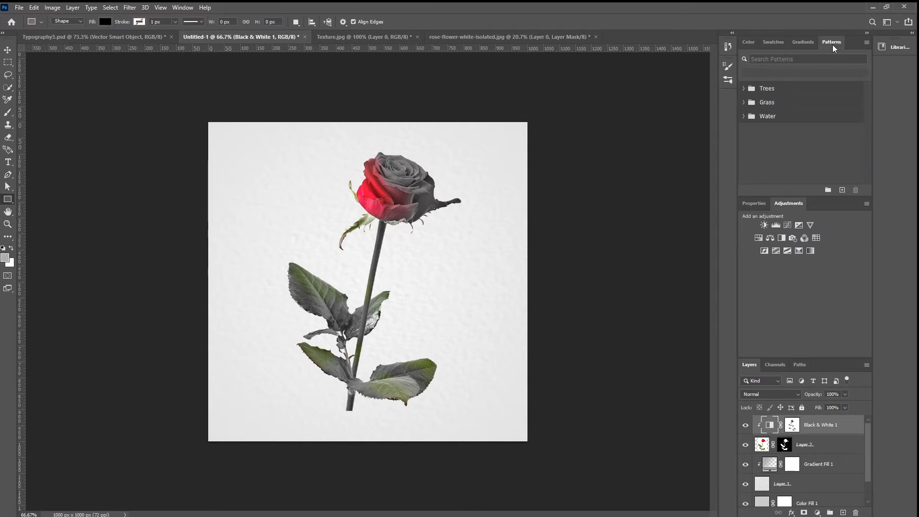
{"action": "left_click", "coordinate": [776, 43]}
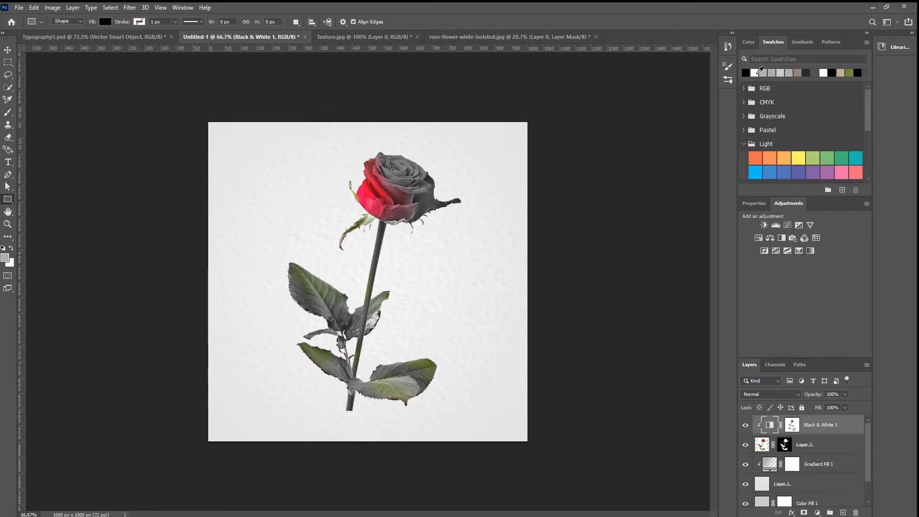
{"action": "left_click", "coordinate": [806, 72]}
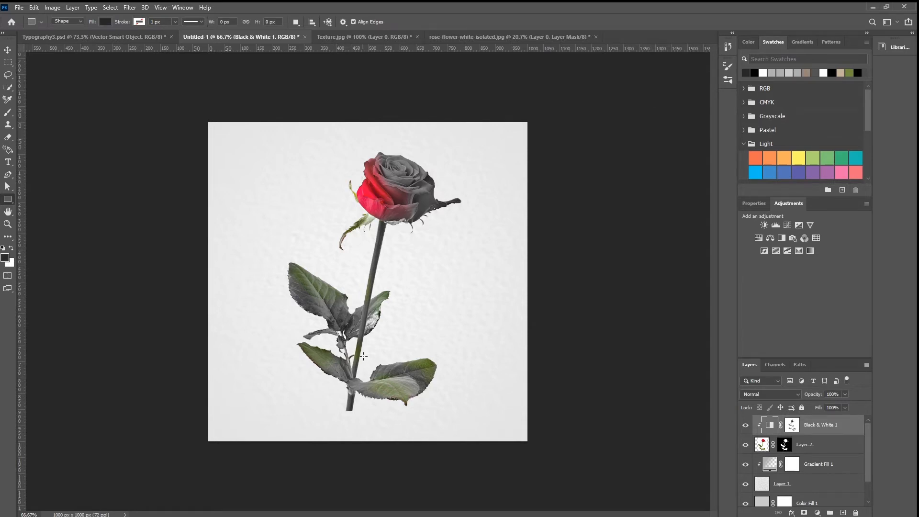
{"action": "left_click_drag", "start_coordinate": [341, 412], "coordinate": [465, 222]}
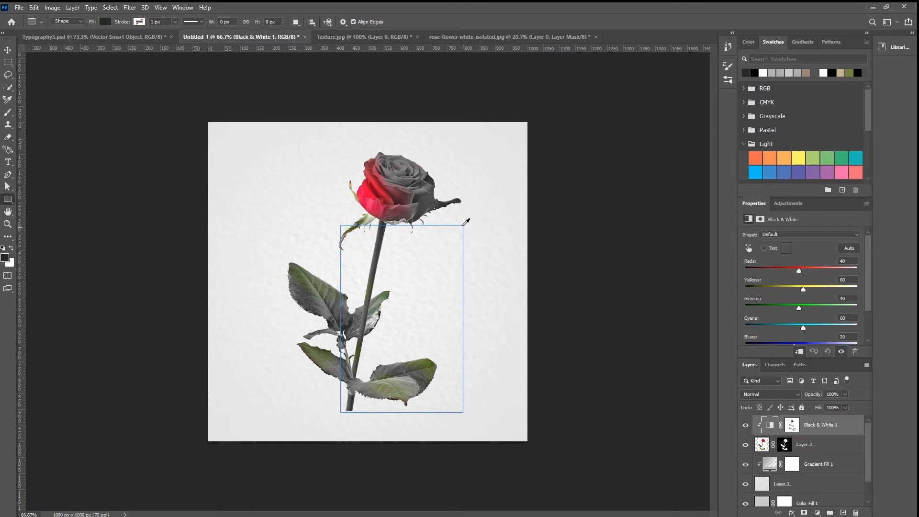
{"action": "left_click_drag", "start_coordinate": [826, 432], "coordinate": [823, 476]}
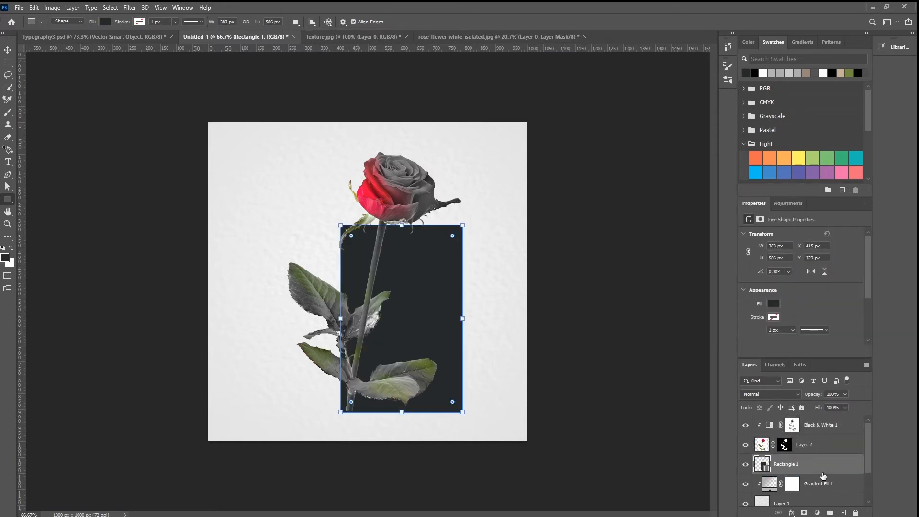
Step: Move the rectangle to about X 394 px and lower its top edge to make it about 564 px high
{"action": "key", "text": "v"}
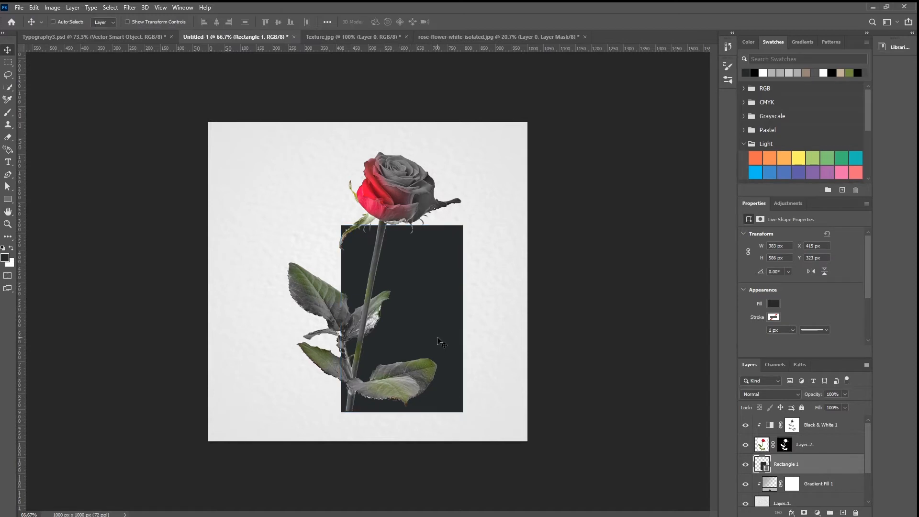
{"action": "left_click_drag", "start_coordinate": [441, 343], "coordinate": [442, 341]}
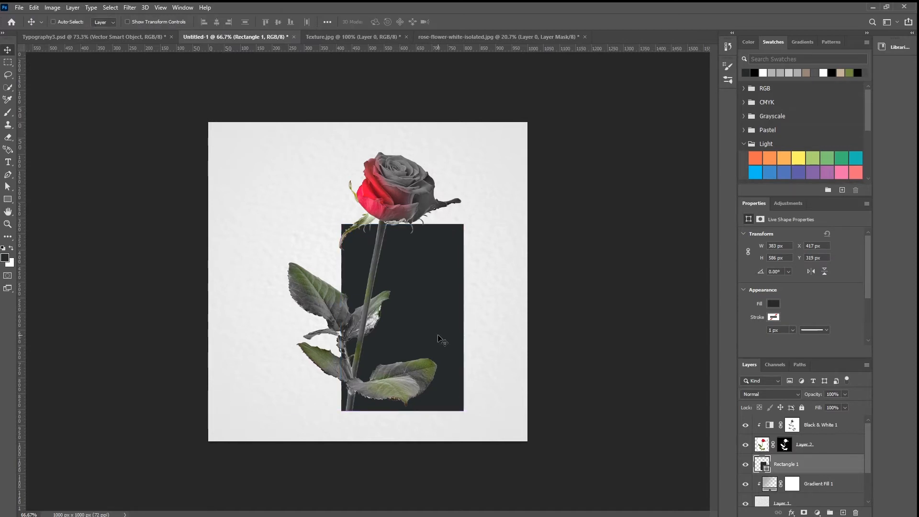
{"action": "key", "text": "ctrl"}
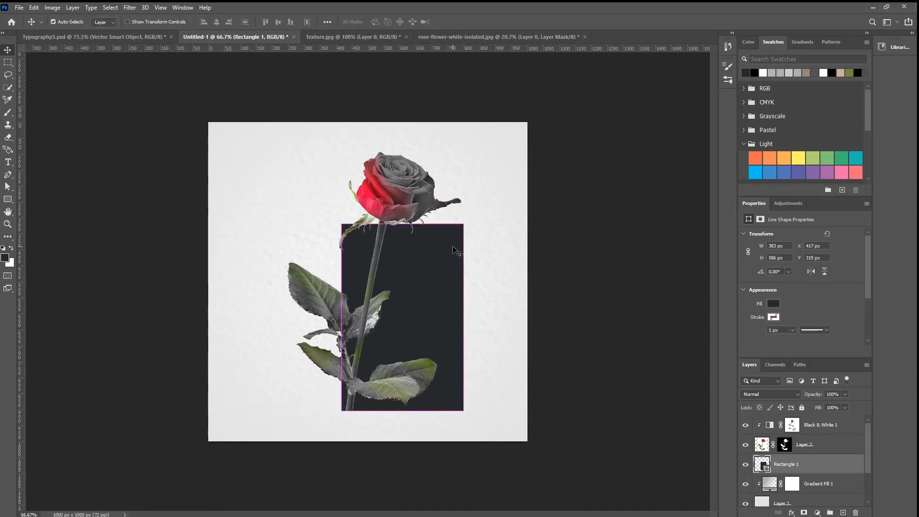
{"action": "left_click_drag", "start_coordinate": [457, 252], "coordinate": [448, 250]}
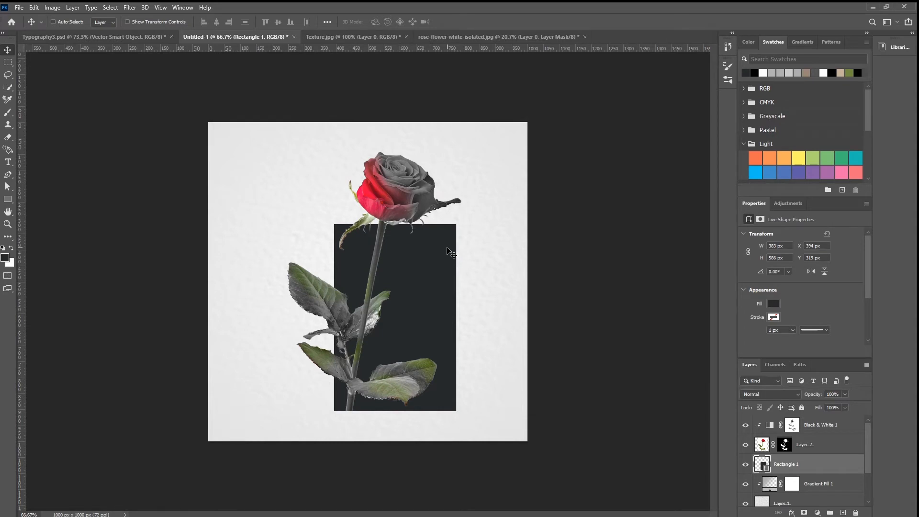
{"action": "key", "text": "ctrl+t"}
{"action": "left_click_drag", "start_coordinate": [456, 224], "coordinate": [461, 233]}
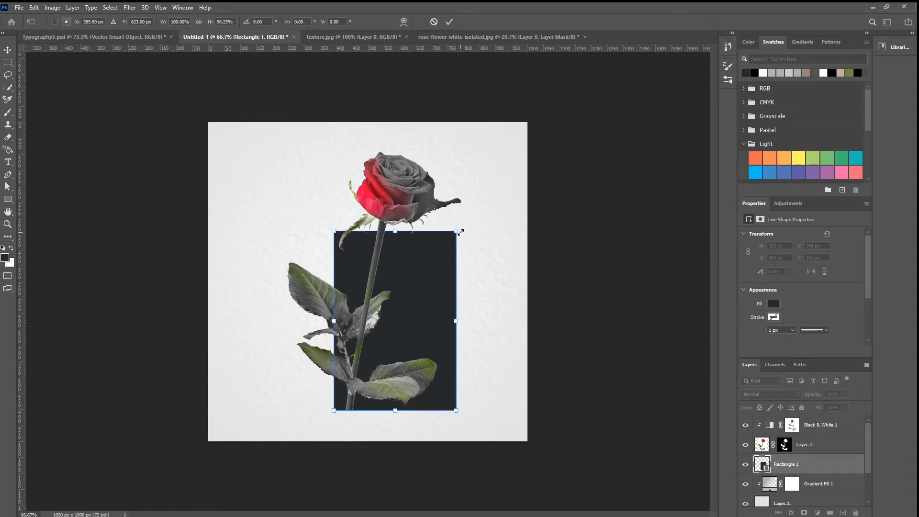
{"action": "key", "text": "Return"}
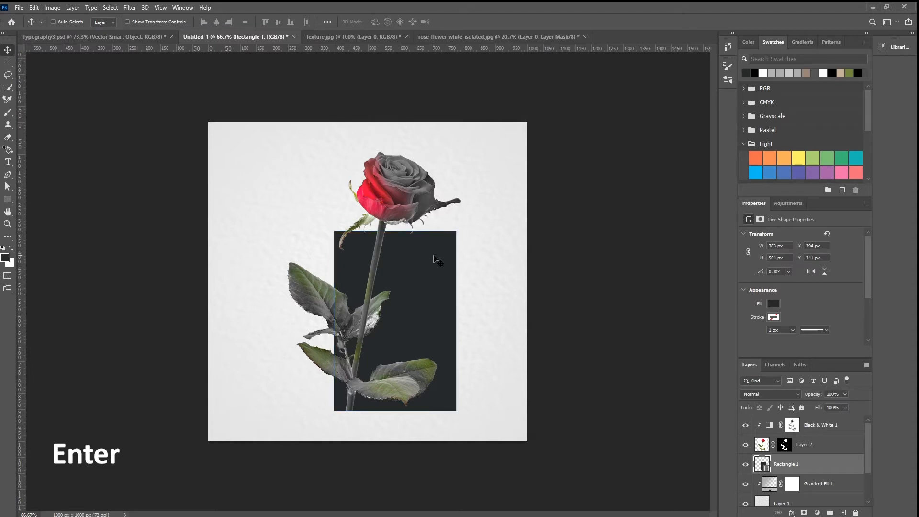
Step: Shift the rectangle left to about X 382 px and resize it from its upper-right corner to about 395 x 552 px
{"action": "left_click_drag", "start_coordinate": [435, 260], "coordinate": [431, 261]}
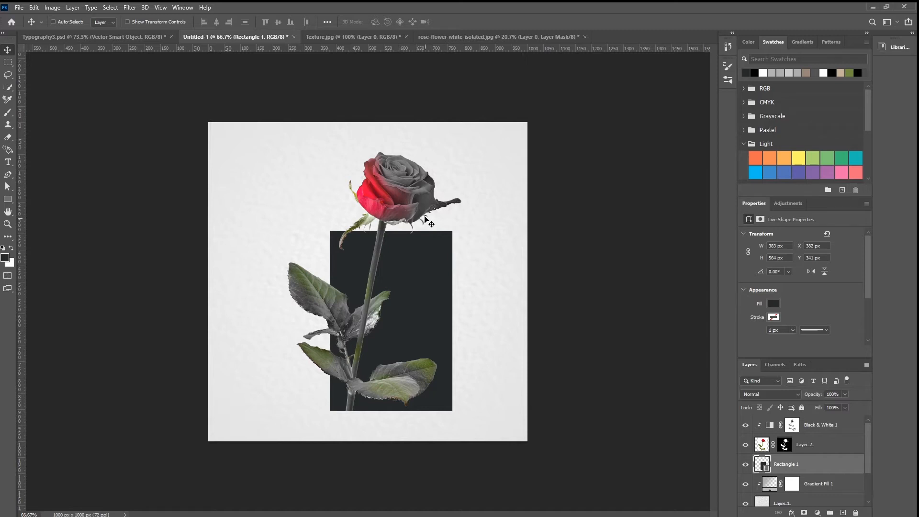
{"action": "key", "text": "ctrl"}
{"action": "key", "text": "ctrl+t"}
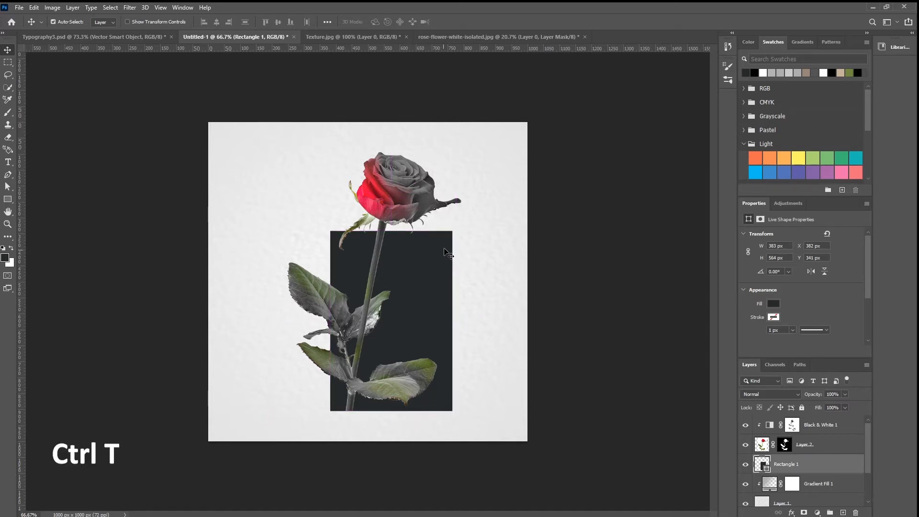
{"action": "left_click_drag", "start_coordinate": [452, 232], "coordinate": [456, 235]}
{"action": "key", "text": "Return"}
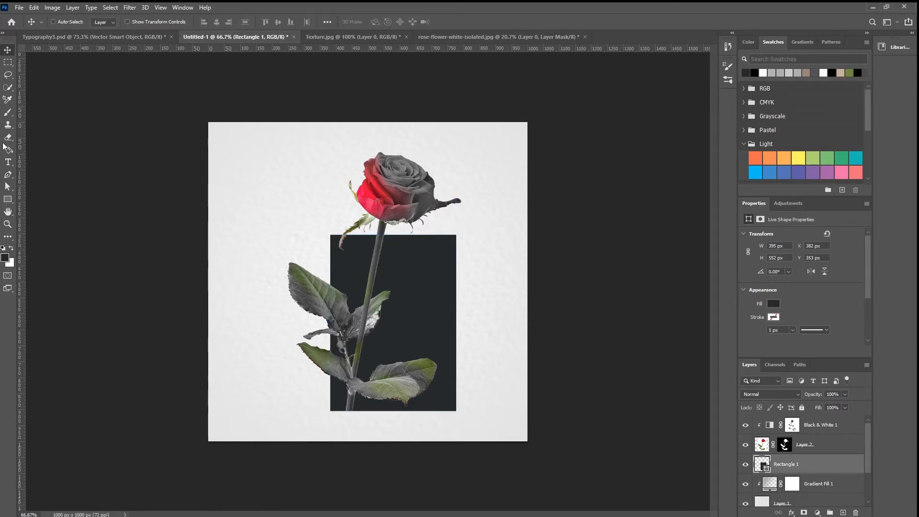
Step: Group the Black & White 1, Layer 2 and Rectangle 1 layers and name the group Rose
{"action": "left_click", "coordinate": [792, 424]}
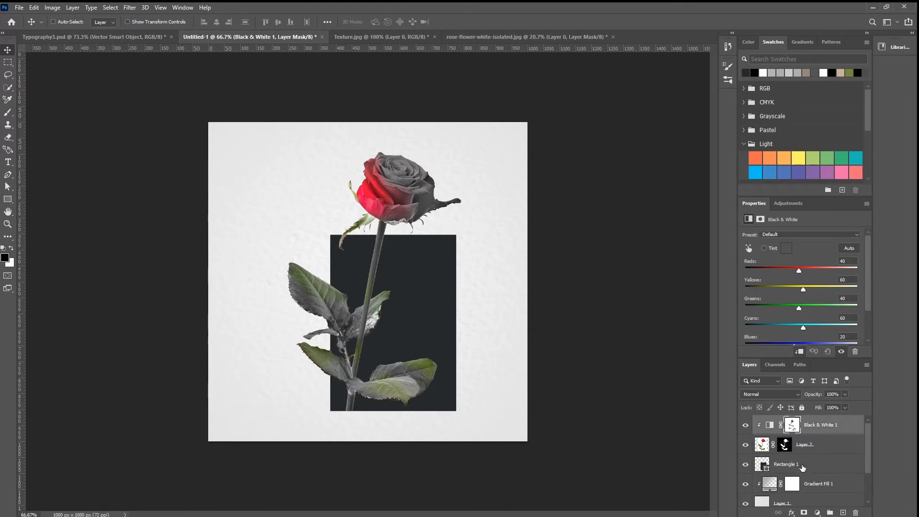
{"action": "left_click", "coordinate": [805, 467]}
{"action": "left_click", "coordinate": [822, 426], "text": "shift"}
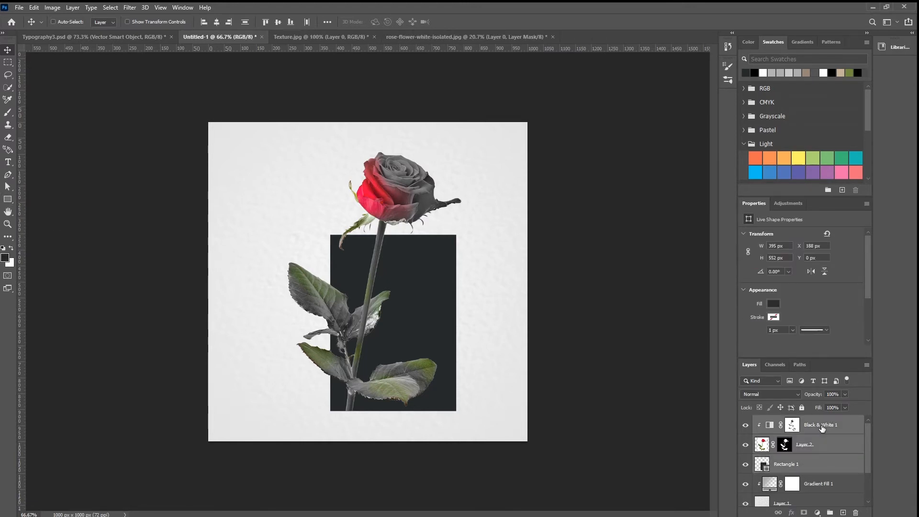
{"action": "left_click_drag", "start_coordinate": [822, 452], "coordinate": [830, 512]}
{"action": "double_click", "coordinate": [781, 421]}
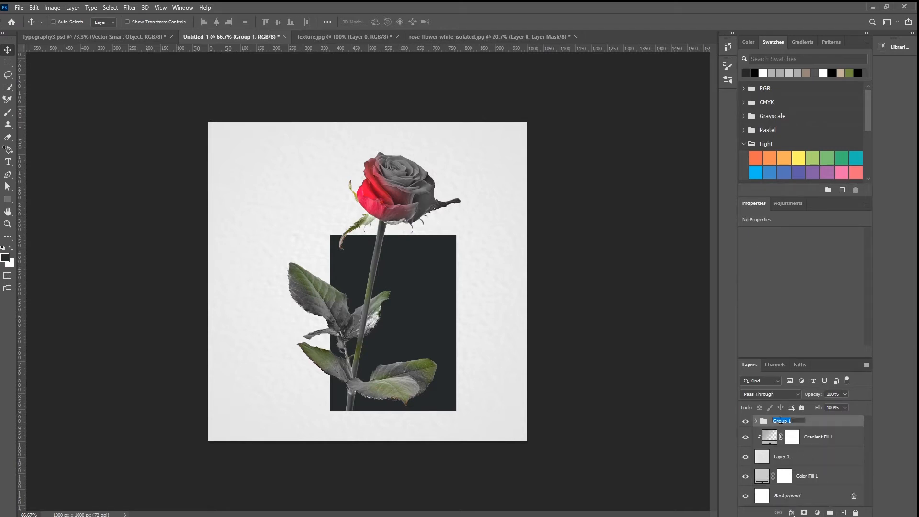
{"action": "key", "text": "Return"}
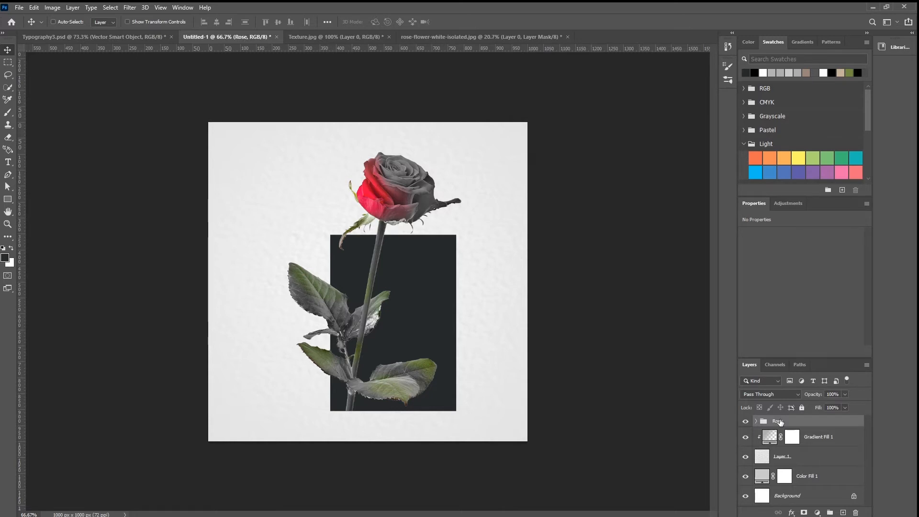
Step: Add a text layer with the letter Y in Perpetua Regular on the canvas, left of the rose
{"action": "key", "text": "t"}
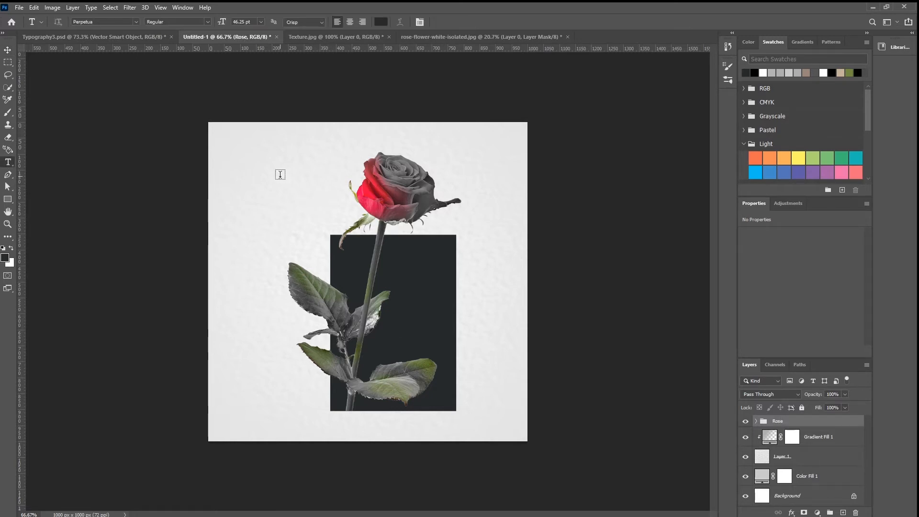
{"action": "left_click", "coordinate": [280, 174]}
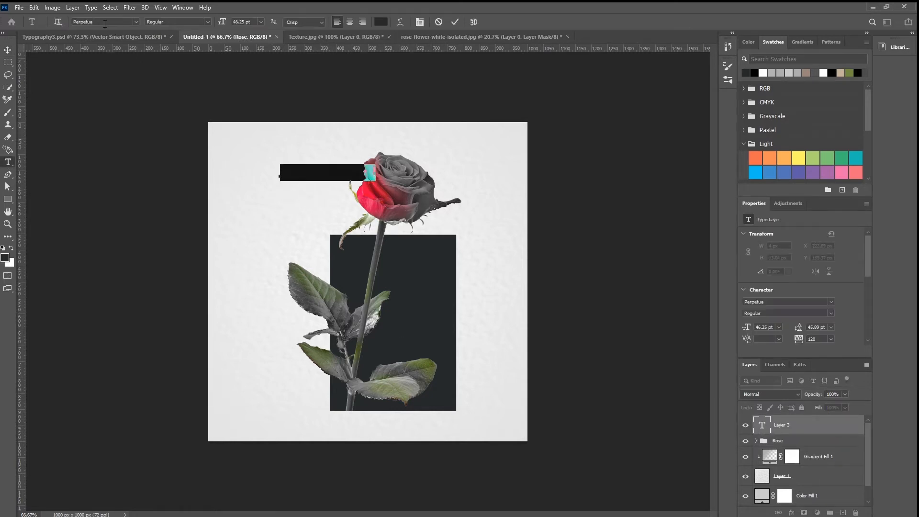
{"action": "left_click", "coordinate": [105, 22]}
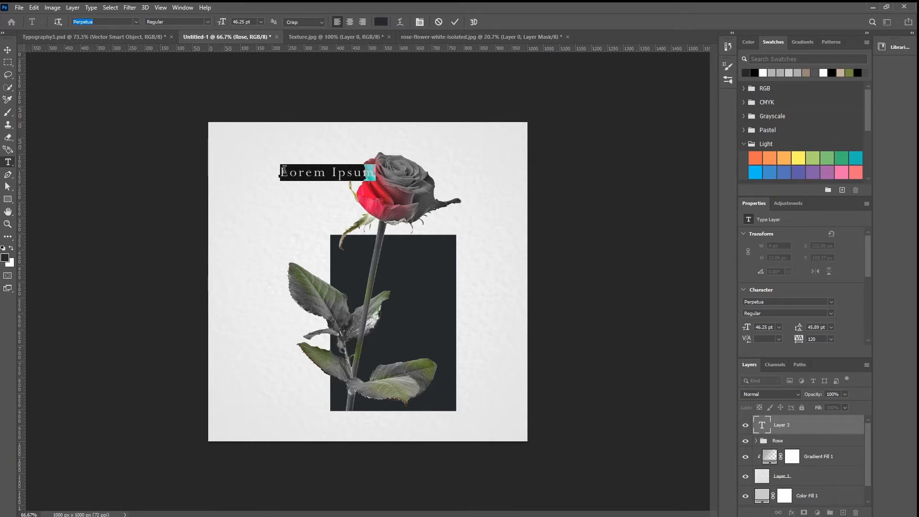
{"action": "triple_click", "coordinate": [286, 170]}
{"action": "key", "text": "BackSpace"}
{"action": "left_click", "coordinate": [8, 50]}
Step: Enlarge the letter Y to about 216 pt and position it over the rose's left side at about X 403, Y 158 px
{"action": "key", "text": "ctrl+t"}
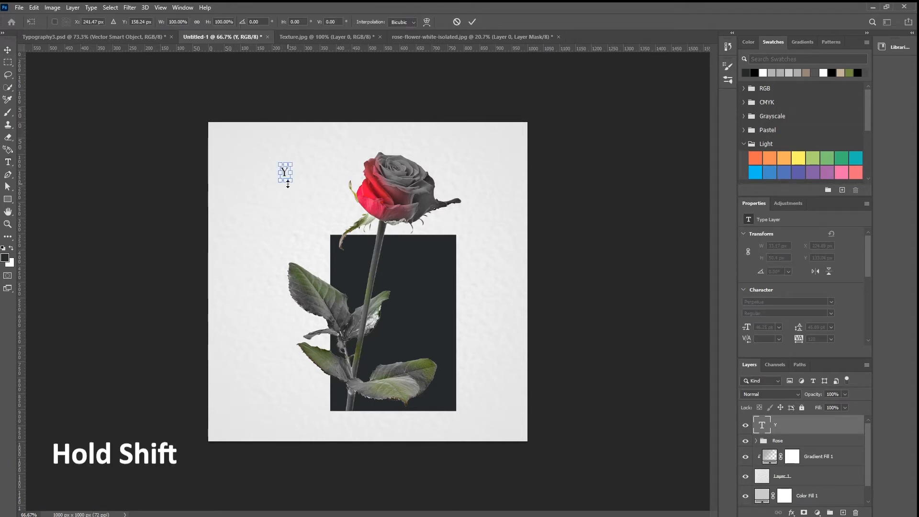
{"action": "left_click_drag", "start_coordinate": [290, 183], "coordinate": [383, 228]}
{"action": "key", "text": "Return"}
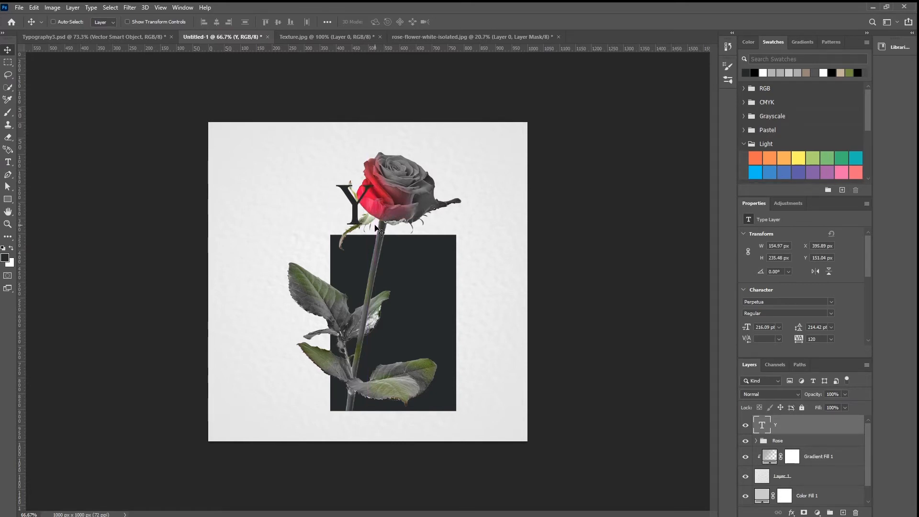
{"action": "key", "text": "Down"}
{"action": "key", "text": "Down"}
{"action": "key", "text": "Down"}
{"action": "key", "text": "Down"}
{"action": "key", "text": "Down"}
{"action": "key", "text": "Down"}
{"action": "key", "text": "Down"}
{"action": "key", "text": "Right"}
{"action": "key", "text": "Right"}
{"action": "key", "text": "Right"}
{"action": "key", "text": "Right"}
{"action": "key", "text": "Right"}
{"action": "key", "text": "Right"}
{"action": "key", "text": "Right"}
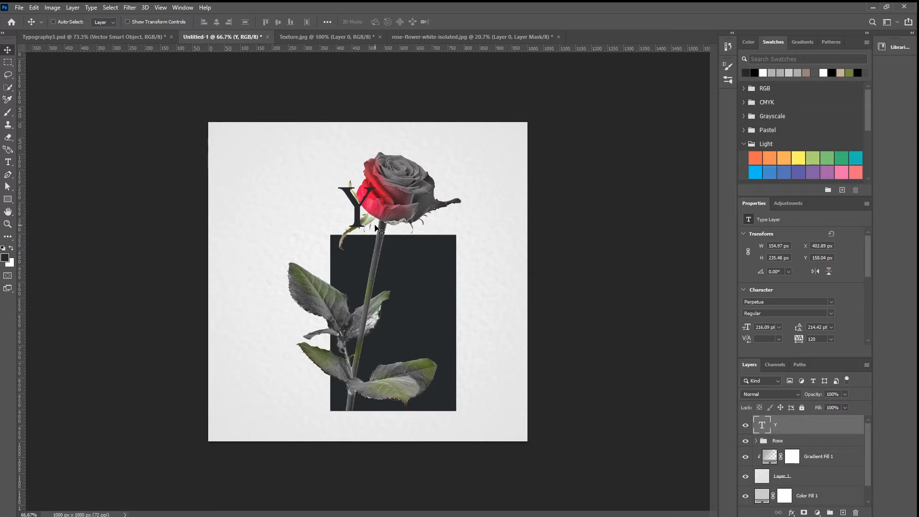
Step: Set the colour of the letter Y to white (ffffff)
{"action": "left_click", "coordinate": [11, 164]}
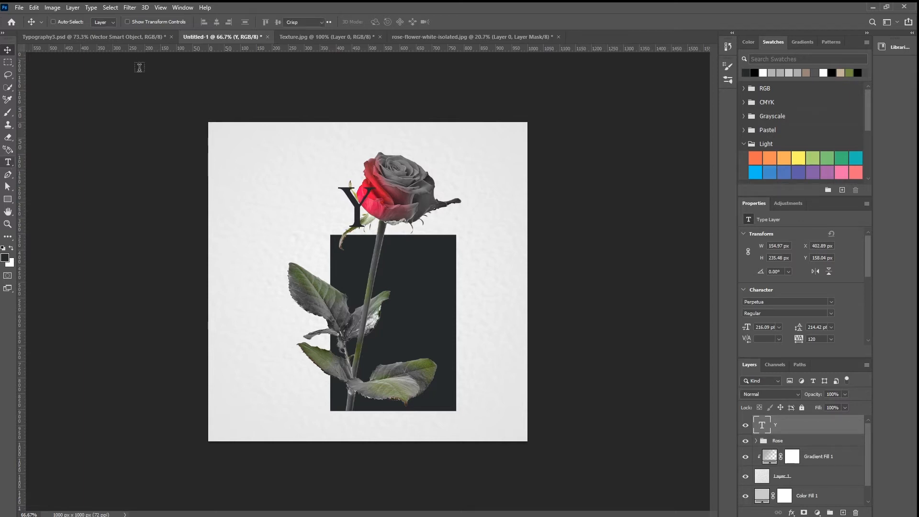
{"action": "left_click", "coordinate": [382, 22]}
{"action": "type", "text": "ffffff"}
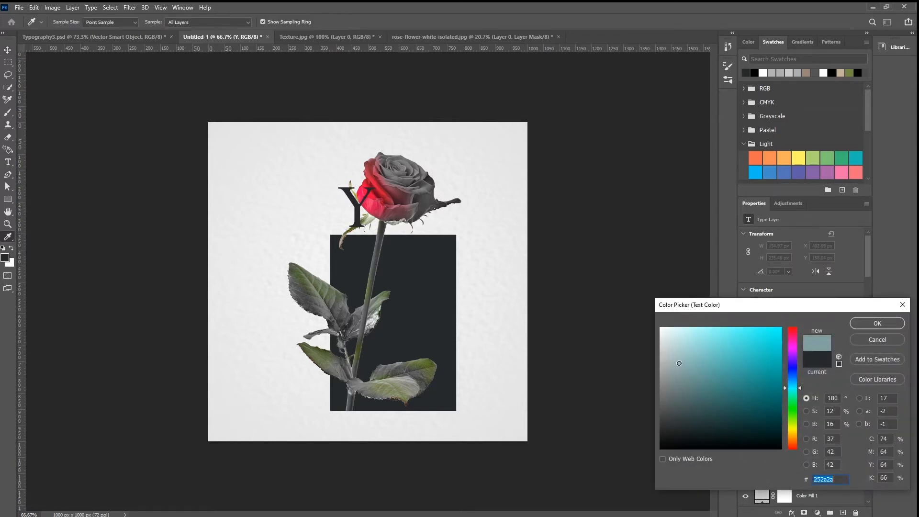
{"action": "key", "text": "Return"}
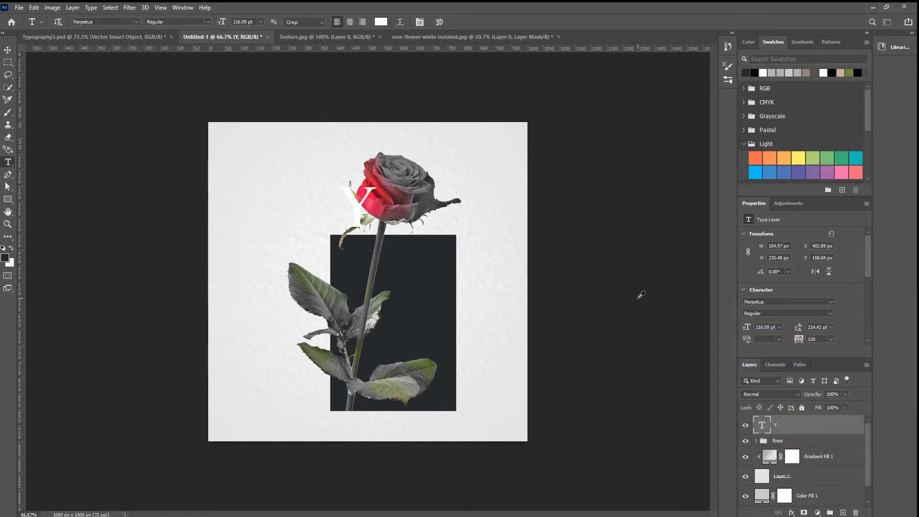
{"action": "key", "text": "alt+v"}
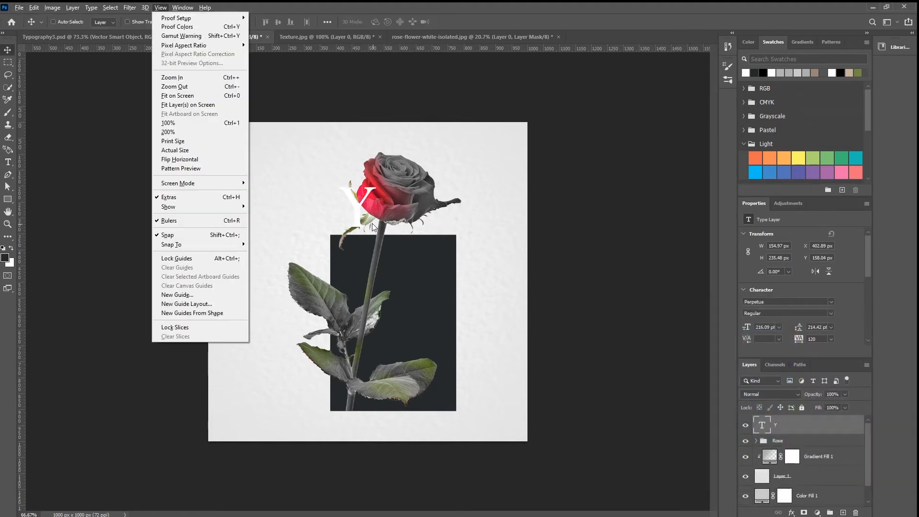
{"action": "key", "text": "Escape"}
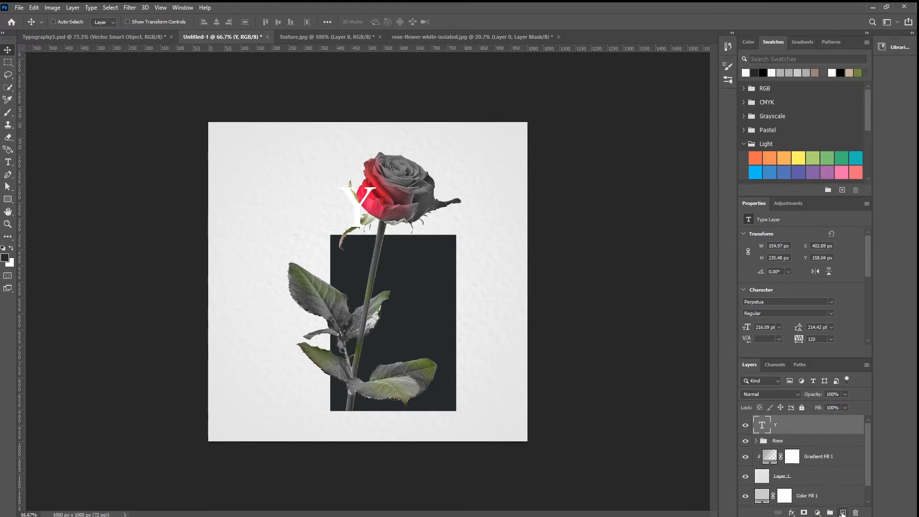
{"action": "left_click", "coordinate": [843, 512]}
{"action": "key", "text": "ctrl+z"}
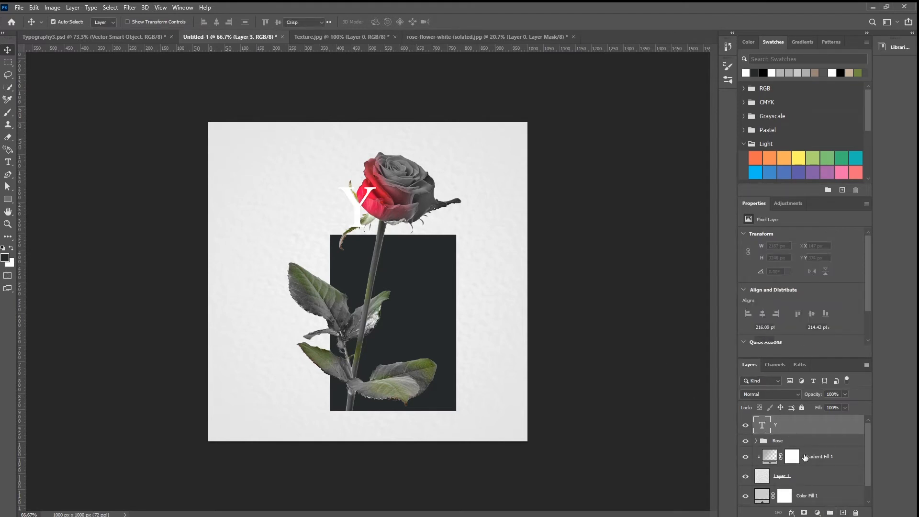
Step: Duplicate the Y text layer and move the copy down onto the dark rectangle, to about X 408, Y 365 px
{"action": "key", "text": "t"}
{"action": "left_click_drag", "start_coordinate": [825, 428], "coordinate": [843, 512]}
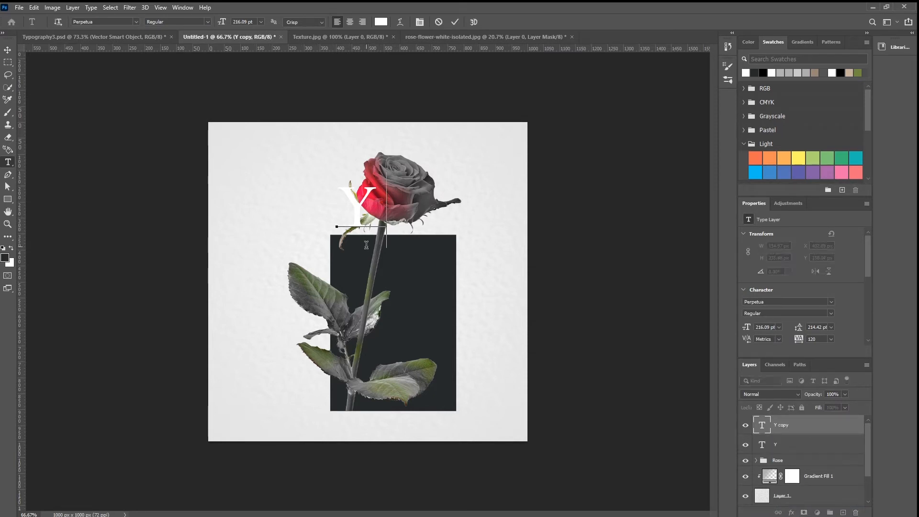
{"action": "key", "text": "v"}
{"action": "left_click_drag", "start_coordinate": [361, 225], "coordinate": [364, 290]}
Step: Change the copied letter to E and move it to about X 415, Y 393 px
{"action": "key", "text": "t"}
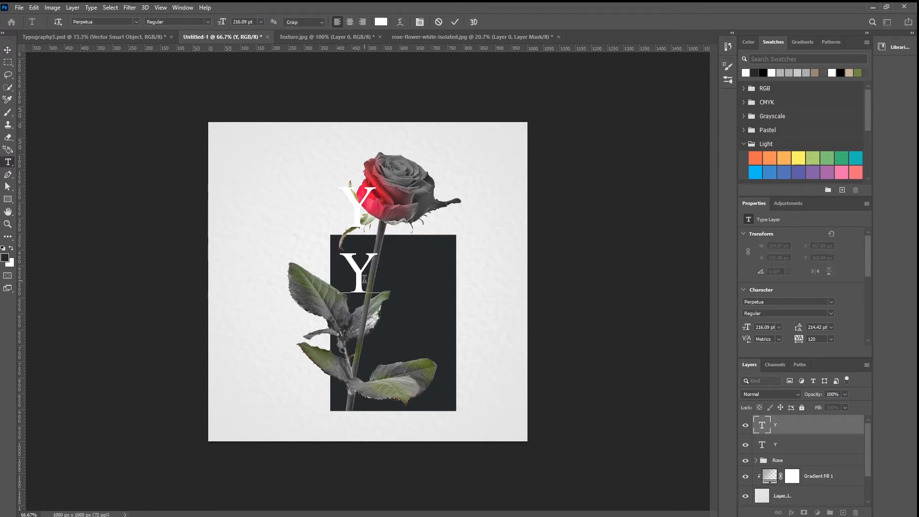
{"action": "double_click", "coordinate": [345, 279]}
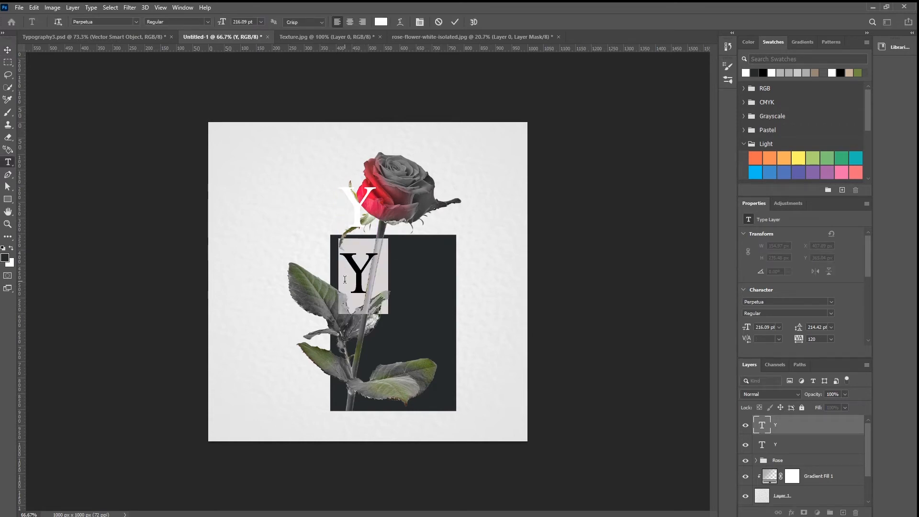
{"action": "type", "text": "E"}
{"action": "left_click", "coordinate": [7, 50]}
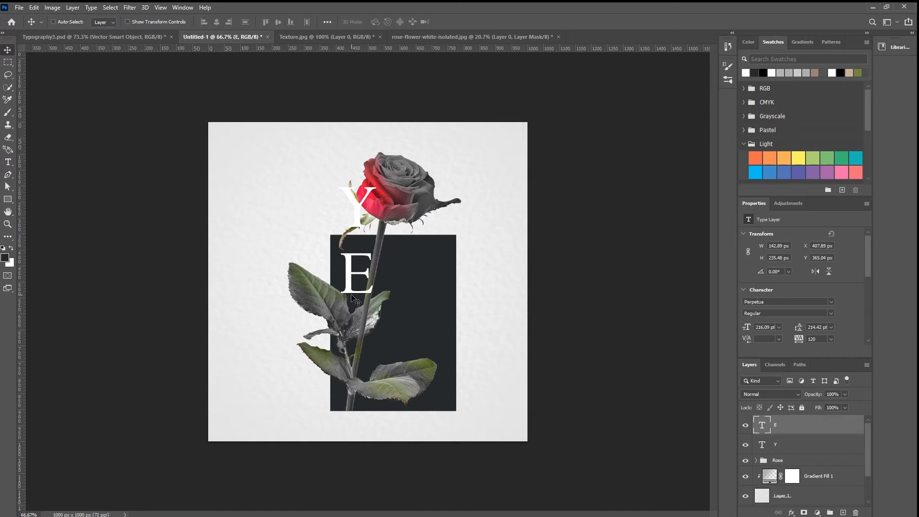
{"action": "left_click_drag", "start_coordinate": [353, 298], "coordinate": [364, 300]}
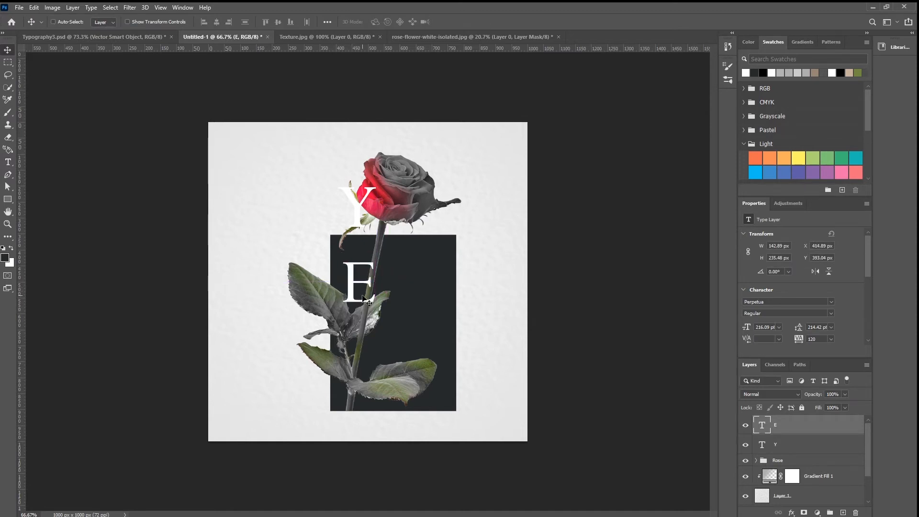
Step: Duplicate the E below and to its right, change the copy to S and place it at about X 515, Y 585 px
{"action": "left_click_drag", "start_coordinate": [363, 301], "coordinate": [406, 361]}
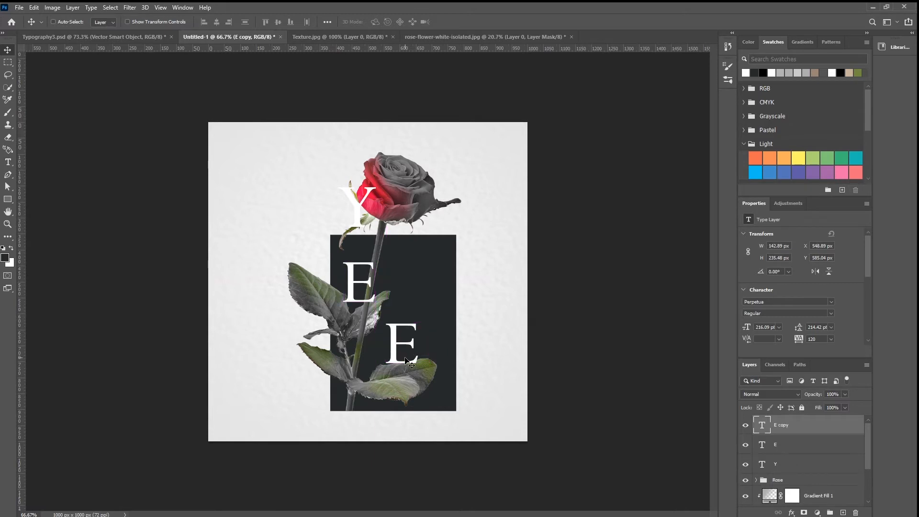
{"action": "double_click", "coordinate": [406, 362]}
{"action": "type", "text": "S"}
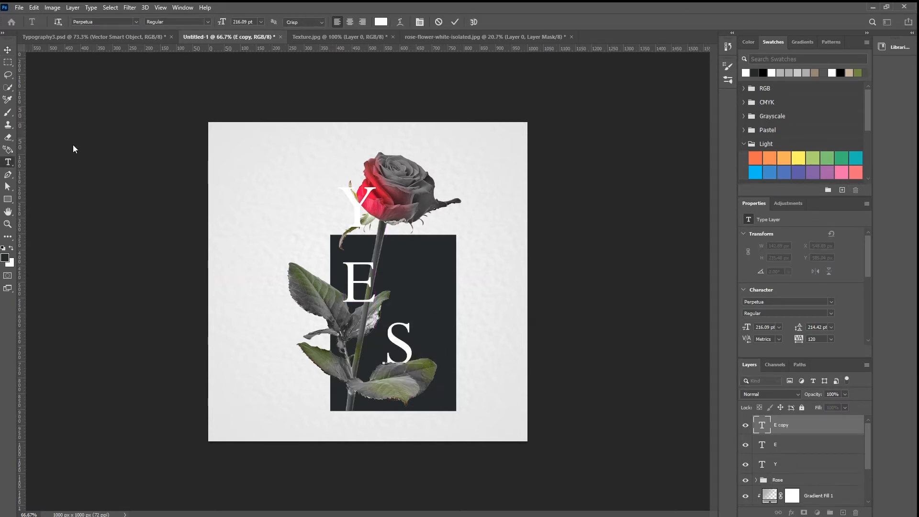
{"action": "left_click", "coordinate": [8, 50]}
{"action": "left_click_drag", "start_coordinate": [399, 353], "coordinate": [389, 355]}
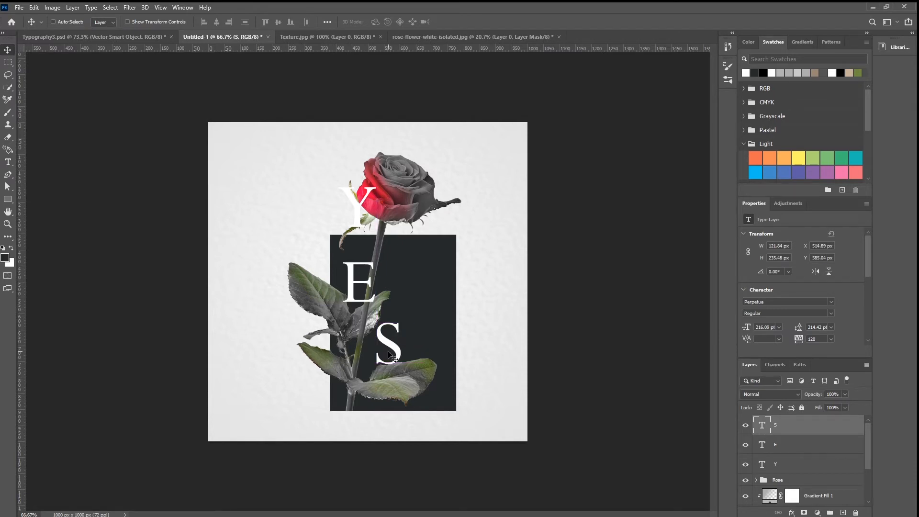
Step: Nudge the letter S down and left to about X 505, Y 605 px
{"action": "key", "text": "shift+Down"}
{"action": "key", "text": "shift+Down"}
{"action": "key", "text": "shift+Left"}
{"action": "key", "text": "shift+Left"}
{"action": "key", "text": "shift+Right"}
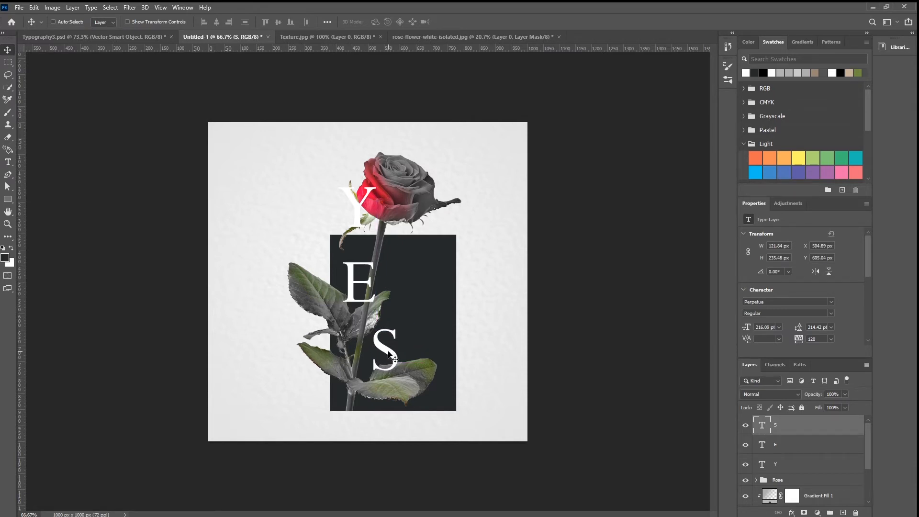
Step: Group the S, E and Y text layers
{"action": "left_click", "coordinate": [796, 461]}
{"action": "left_click", "coordinate": [800, 433], "text": "shift"}
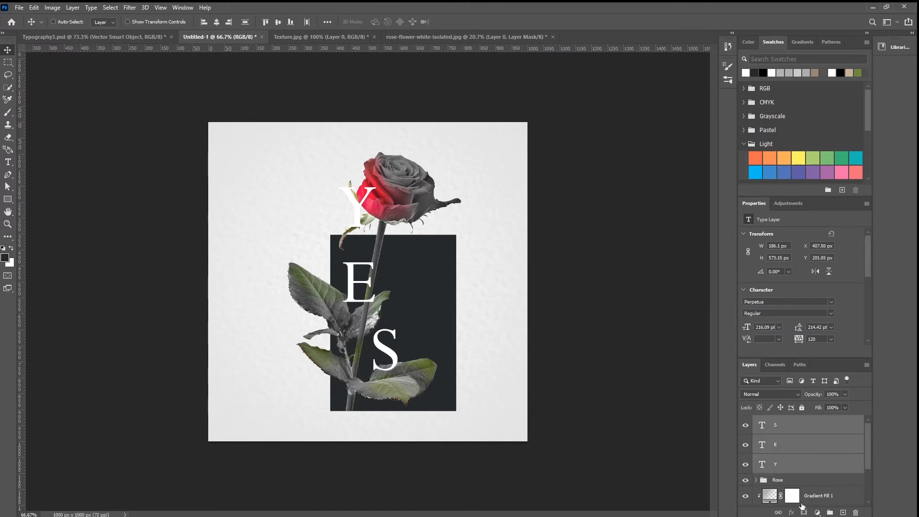
{"action": "left_click_drag", "start_coordinate": [806, 513], "coordinate": [830, 512]}
Step: Shift the letter S right and slightly up to about X 515, Y 599 px
{"action": "key", "text": "ctrl"}
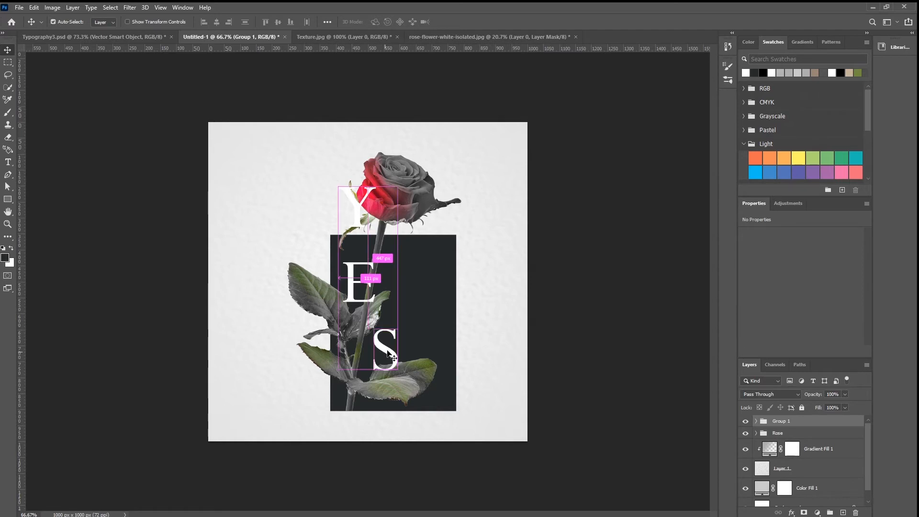
{"action": "left_click", "coordinate": [390, 355], "text": "ctrl"}
{"action": "left_click_drag", "start_coordinate": [390, 356], "coordinate": [394, 355]}
{"action": "key", "text": "Up"}
{"action": "key", "text": "Up"}
{"action": "key", "text": "Up"}
{"action": "key", "text": "Up"}
{"action": "key", "text": "Up"}
{"action": "key", "text": "Up"}
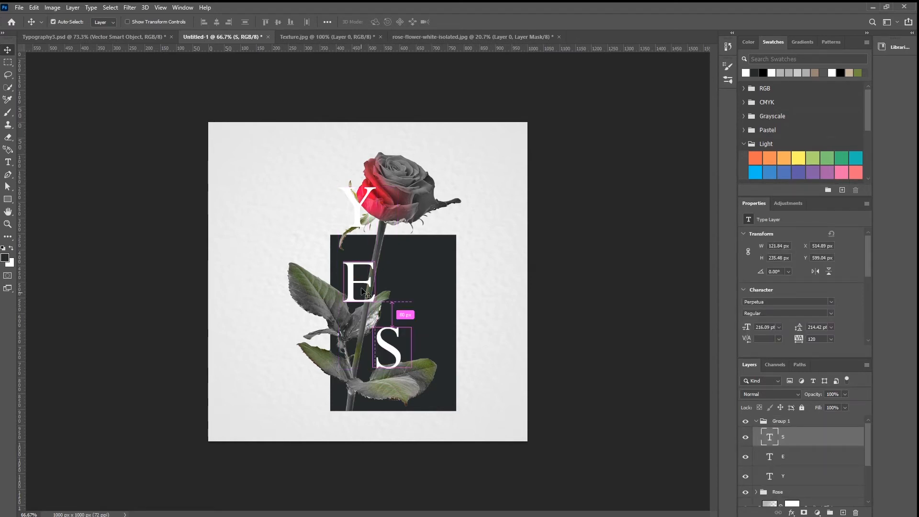
Step: Nudge the letter E to about X 408, Y 391 px and raise the letter Y to about Y 156 px
{"action": "left_click", "coordinate": [359, 286], "text": "ctrl"}
{"action": "key", "text": "Left"}
{"action": "key", "text": "Left"}
{"action": "key", "text": "Left"}
{"action": "key", "text": "Left"}
{"action": "key", "text": "Left"}
{"action": "key", "text": "Left"}
{"action": "key", "text": "Up"}
{"action": "key", "text": "Up"}
{"action": "key", "text": "Left"}
{"action": "key", "text": "Left"}
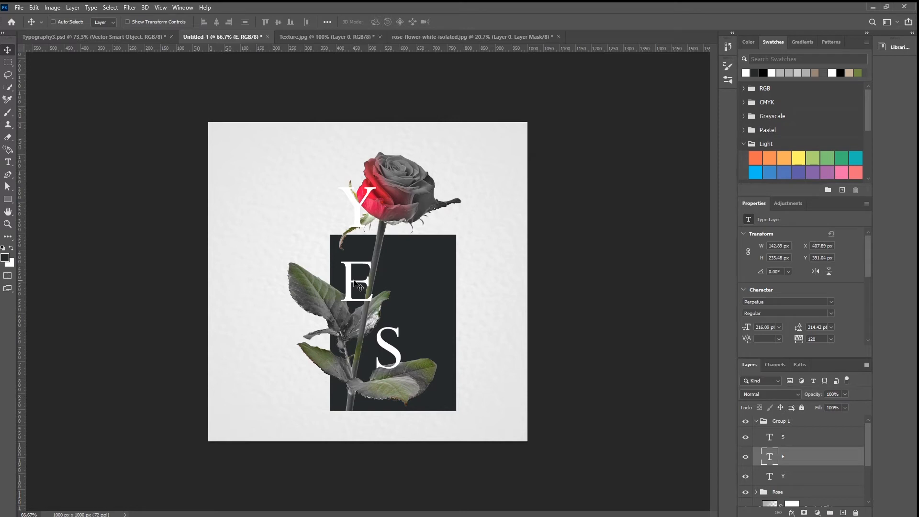
{"action": "left_click", "coordinate": [363, 212], "text": "ctrl"}
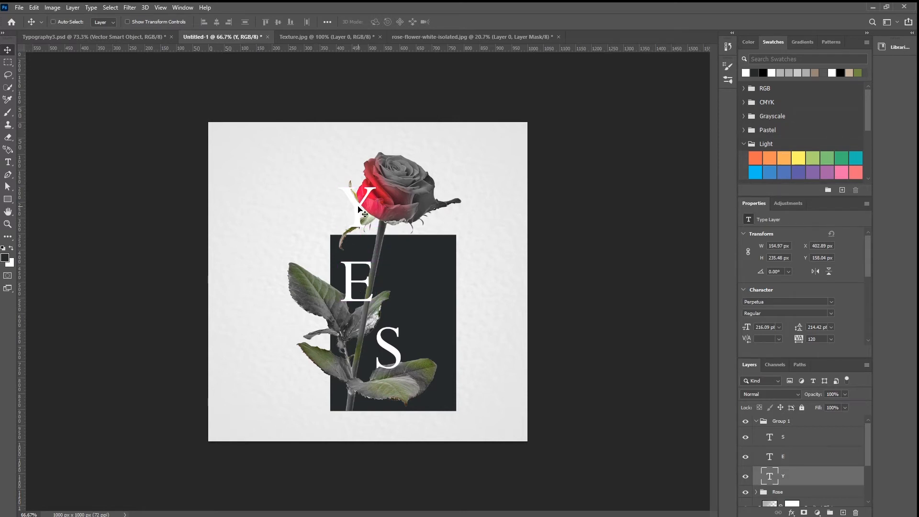
Step: Rename the group of letters to Text and collapse it
{"action": "double_click", "coordinate": [775, 421]}
{"action": "type", "text": "Text"}
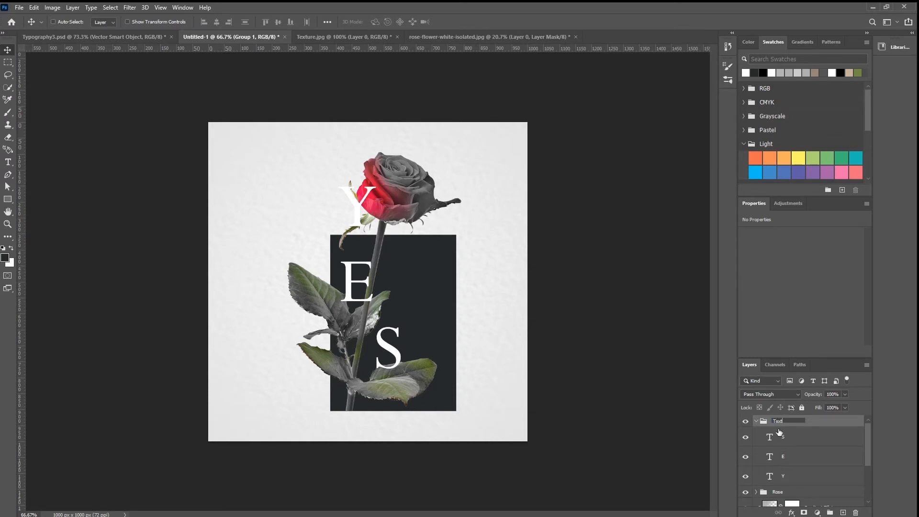
{"action": "key", "text": "Return"}
{"action": "left_click", "coordinate": [757, 421]}
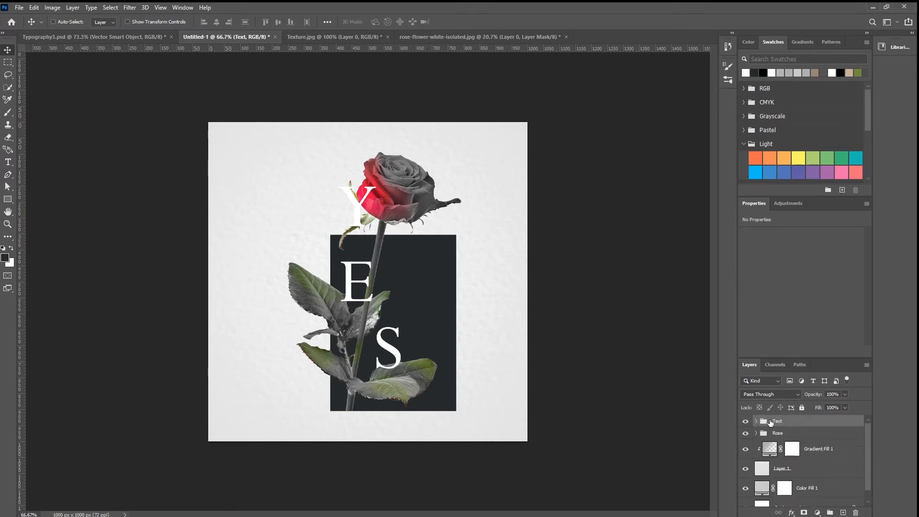
Step: Add a linear 90° gradient fill layer above the Text group and clip it to the group
{"action": "left_click", "coordinate": [817, 512]}
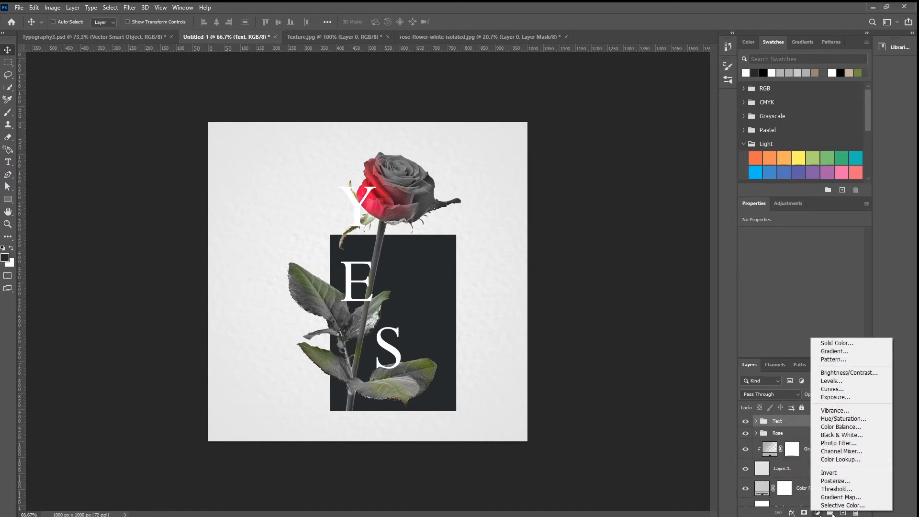
{"action": "left_click", "coordinate": [853, 352]}
{"action": "left_click", "coordinate": [648, 197]}
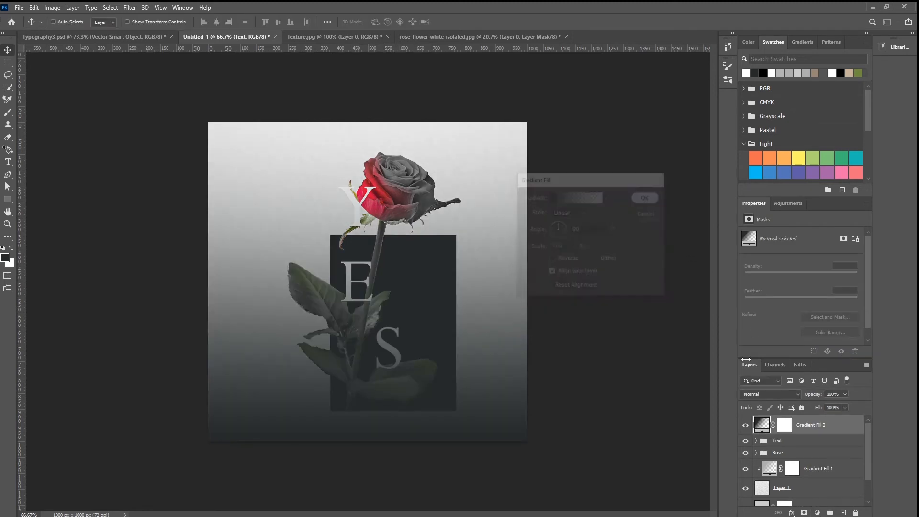
{"action": "left_click", "coordinate": [765, 432], "text": "alt"}
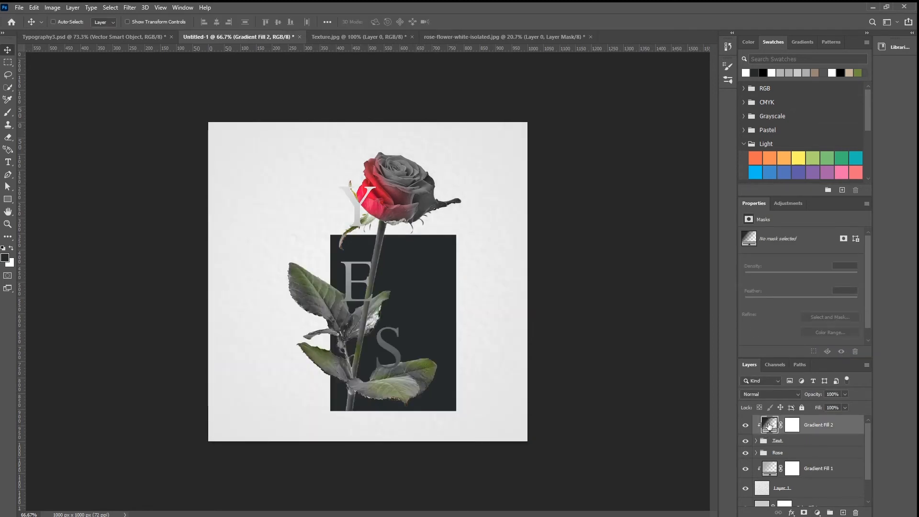
Step: Change the gradient of the fill layer clipped to the Text group to the Gray_09 preset
{"action": "double_click", "coordinate": [769, 425]}
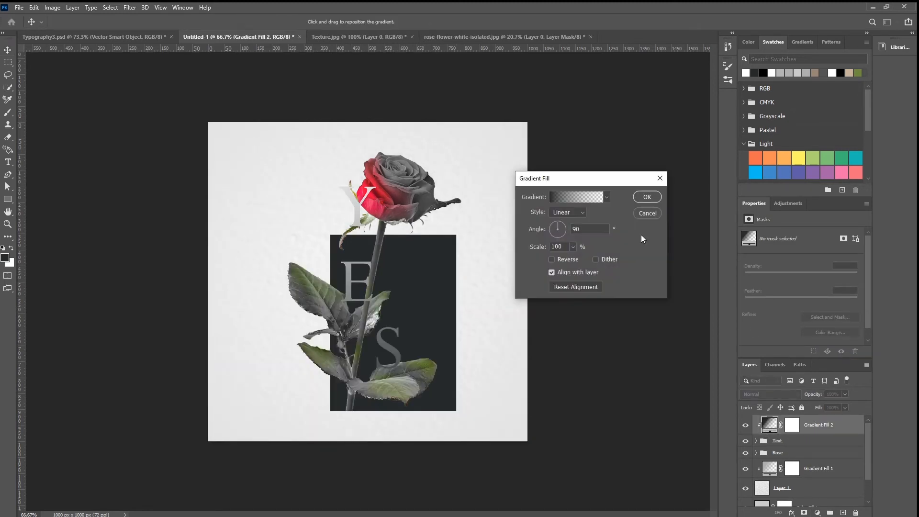
{"action": "left_click", "coordinate": [585, 197]}
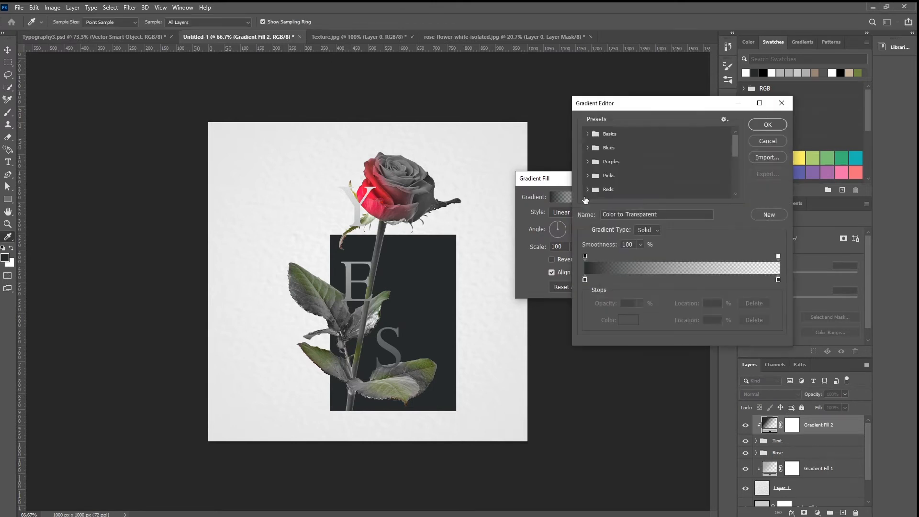
{"action": "scroll", "coordinate": [589, 178], "scroll_direction": "down", "scroll_amount": 5}
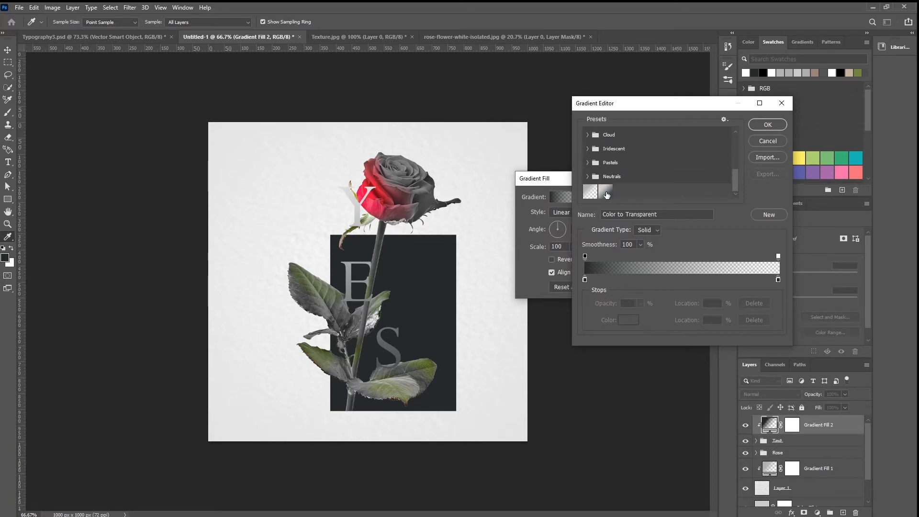
{"action": "left_click", "coordinate": [606, 192]}
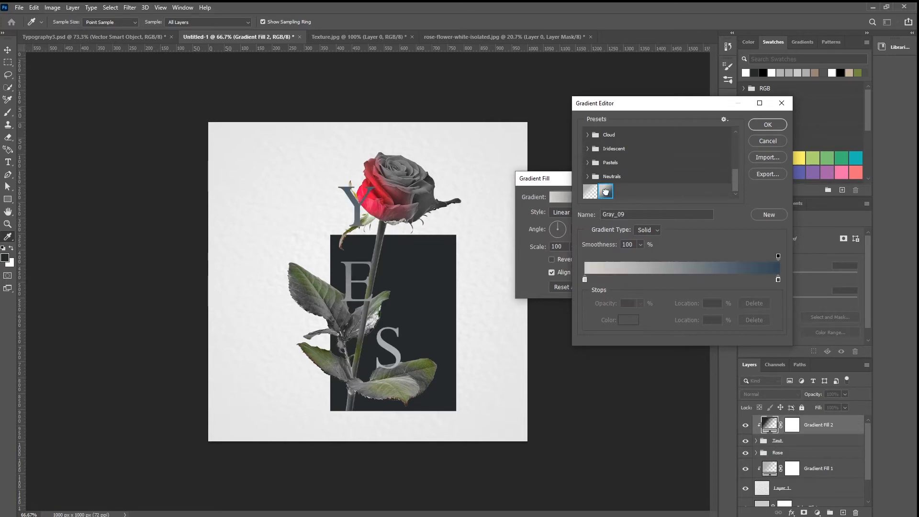
{"action": "left_click", "coordinate": [755, 125]}
Step: Try the gradient reversed, restore its original direction, reduce its scale and shift it slightly upward over the letters
{"action": "left_click", "coordinate": [552, 260]}
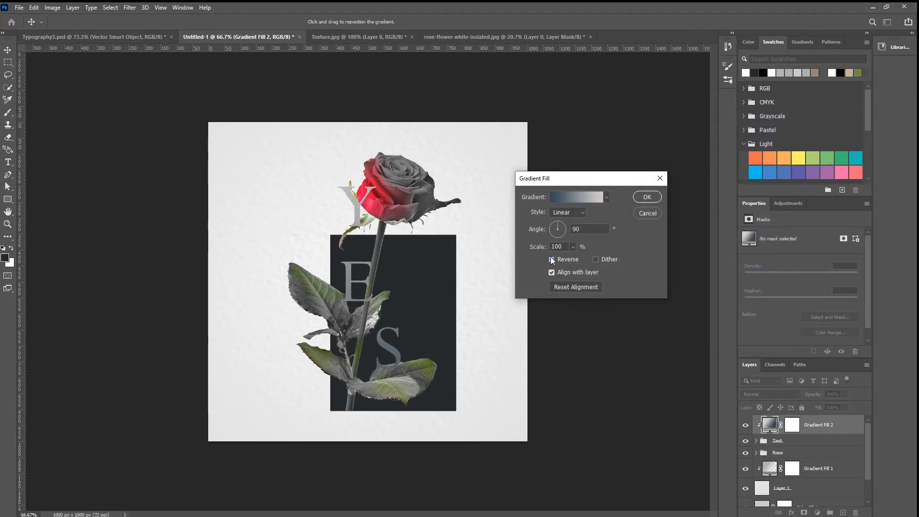
{"action": "left_click_drag", "start_coordinate": [358, 318], "coordinate": [357, 294]}
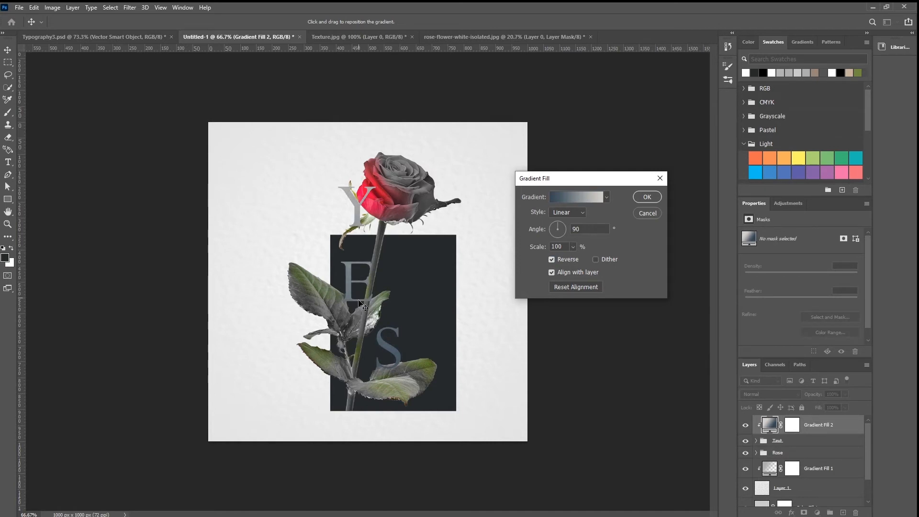
{"action": "left_click", "coordinate": [551, 259]}
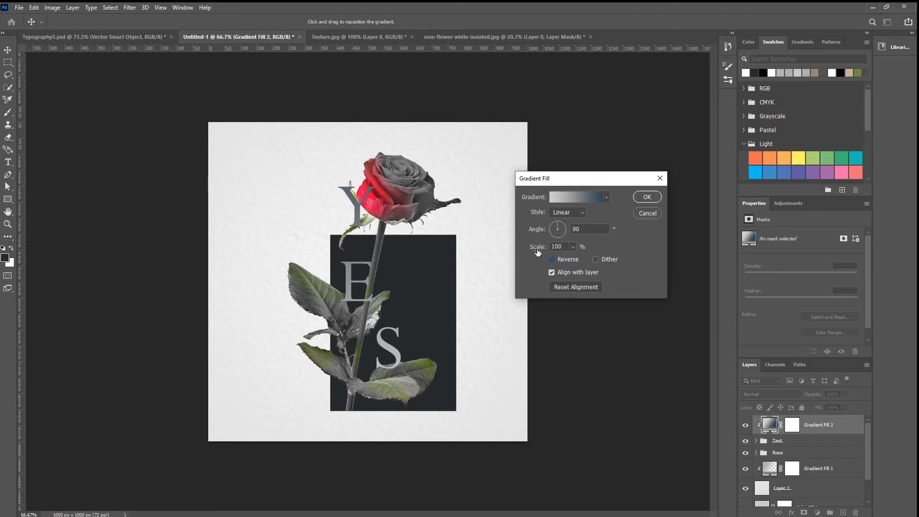
{"action": "left_click_drag", "start_coordinate": [537, 247], "coordinate": [517, 248]}
{"action": "mouse_move", "coordinate": [407, 329]}
{"action": "left_mouse_down"}
{"action": "mouse_move", "coordinate": [403, 287]}
{"action": "mouse_move", "coordinate": [412, 344]}
{"action": "mouse_move", "coordinate": [408, 322]}
{"action": "left_mouse_up"}
{"action": "left_click", "coordinate": [647, 197]}
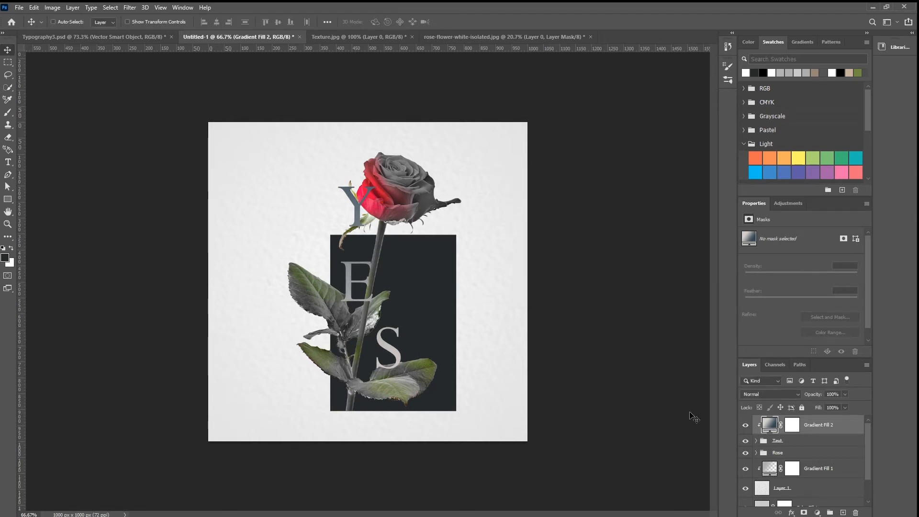
Step: Add a layer mask to the Text group and hide the lower curve of the S over the leaf with a 25 px black brush
{"action": "left_click", "coordinate": [795, 443]}
{"action": "left_click", "coordinate": [802, 512]}
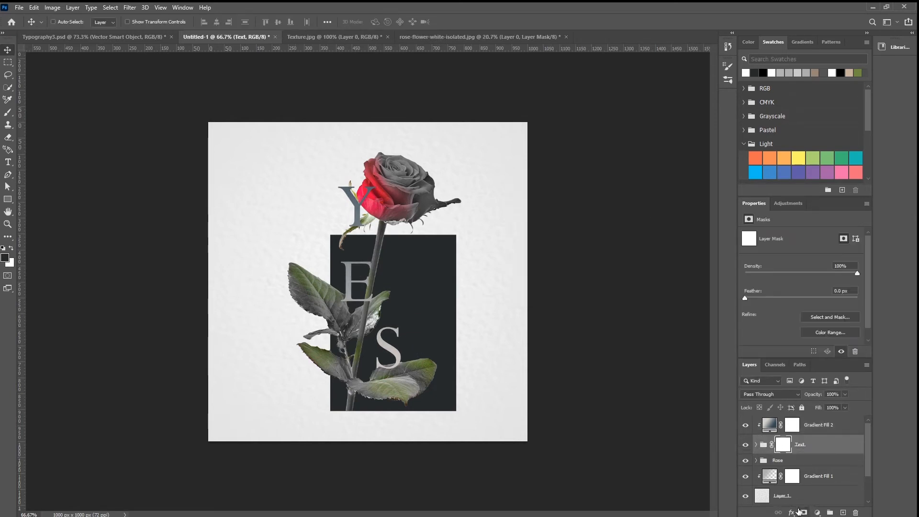
{"action": "key", "text": "b"}
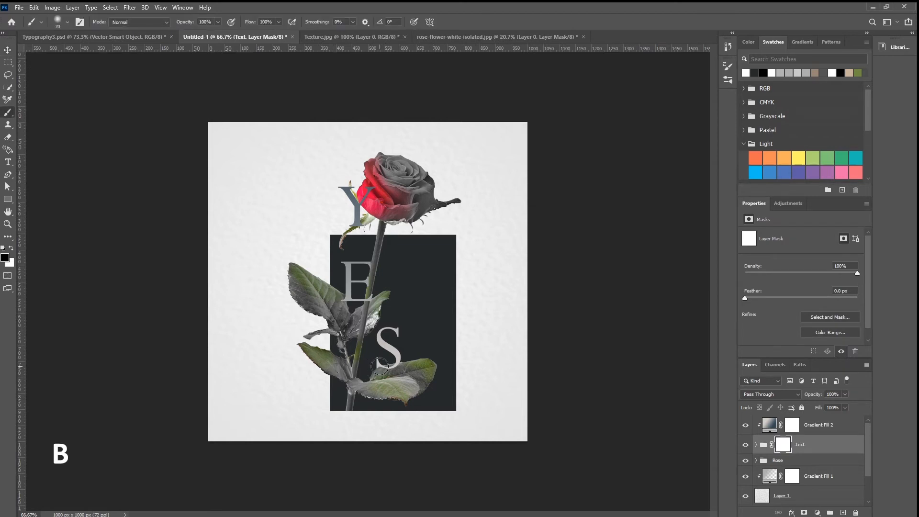
{"action": "scroll", "coordinate": [377, 366], "scroll_direction": "up", "scroll_amount": 2}
{"action": "scroll", "coordinate": [381, 367], "scroll_direction": "up", "scroll_amount": 3}
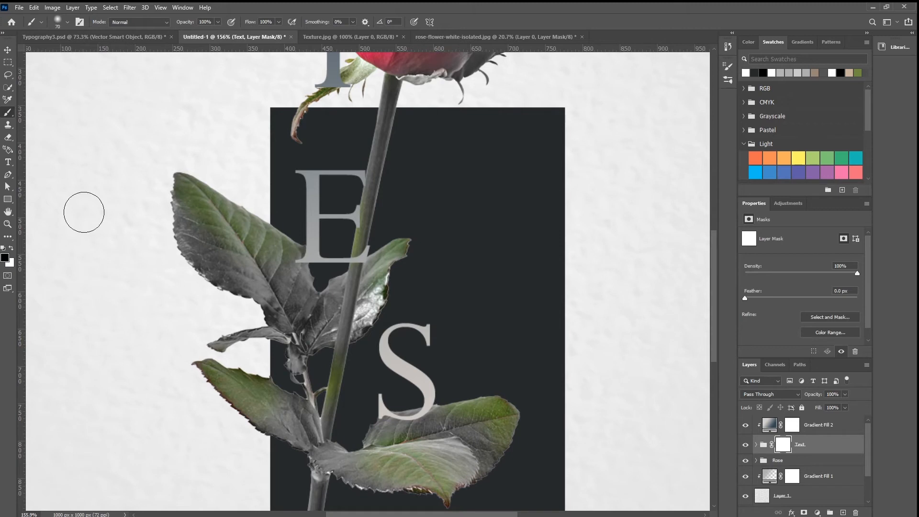
{"action": "key", "text": "bracketleft"}
{"action": "key", "text": "bracketleft"}
{"action": "key", "text": "bracketleft"}
{"action": "key", "text": "bracketleft"}
{"action": "key", "text": "bracketleft"}
{"action": "key", "text": "bracketleft"}
{"action": "key", "text": "bracketleft"}
{"action": "key", "text": "bracketleft"}
{"action": "key", "text": "bracketleft"}
{"action": "key", "text": "bracketleft"}
{"action": "key", "text": "bracketleft"}
{"action": "key", "text": "bracketleft"}
{"action": "key", "text": "bracketleft"}
{"action": "key", "text": "bracketleft"}
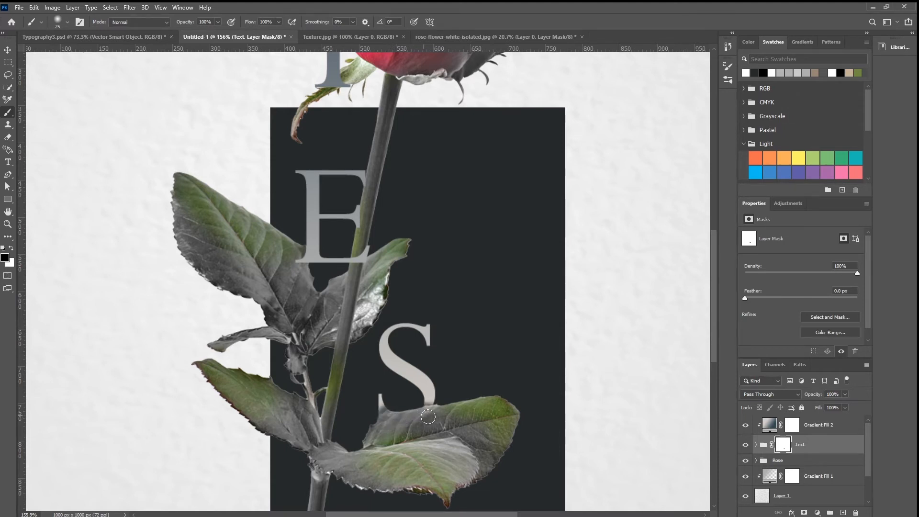
Step: Mask the E's lower foot where it overlaps the leaf and restore the edge of its stem with a smaller white brush
{"action": "mouse_move", "coordinate": [300, 255]}
{"action": "left_mouse_down"}
{"action": "mouse_move", "coordinate": [306, 258]}
{"action": "mouse_move", "coordinate": [301, 251]}
{"action": "left_mouse_up"}
{"action": "left_click", "coordinate": [11, 247]}
{"action": "key", "text": "bracketleft"}
{"action": "key", "text": "bracketleft"}
{"action": "key", "text": "bracketleft"}
{"action": "key", "text": "bracketleft"}
{"action": "key", "text": "bracketleft"}
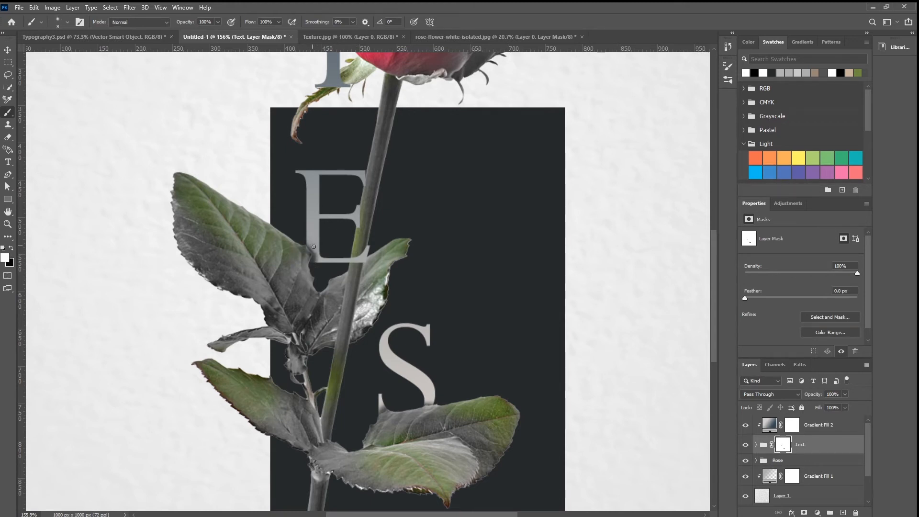
Step: Mask the parts of the E that cover the leaf and the rose stem using a 30 px black brush
{"action": "left_click", "coordinate": [11, 248]}
{"action": "key", "text": "bracketright"}
{"action": "key", "text": "bracketright"}
{"action": "key", "text": "bracketright"}
{"action": "key", "text": "bracketright"}
{"action": "key", "text": "bracketright"}
{"action": "key", "text": "bracketright"}
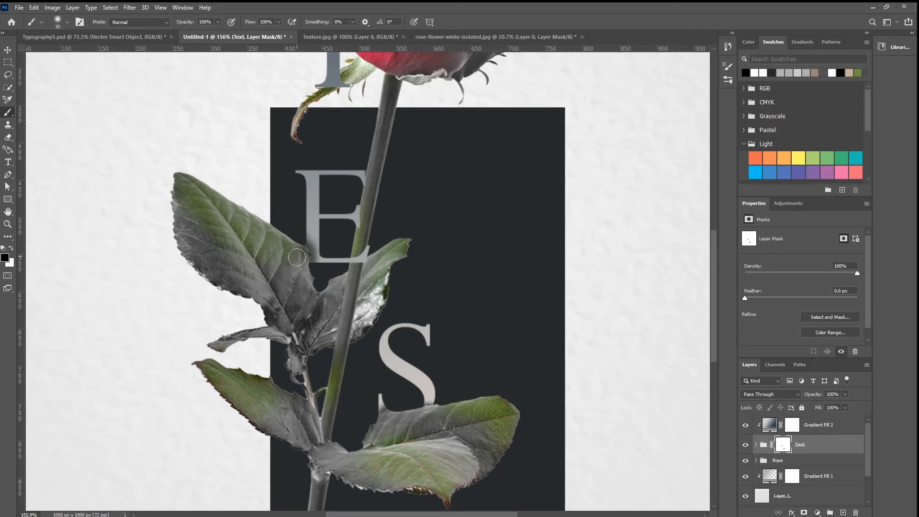
{"action": "mouse_move", "coordinate": [372, 251]}
{"action": "left_mouse_down"}
{"action": "mouse_move", "coordinate": [358, 274]}
{"action": "mouse_move", "coordinate": [375, 239]}
{"action": "left_mouse_up"}
Step: Mask the Y where it overlaps the red petals and the small leaf so the rose sits in front
{"action": "scroll", "coordinate": [381, 160], "scroll_direction": "up", "scroll_amount": 3}
{"action": "mouse_move", "coordinate": [342, 198]}
{"action": "left_mouse_down"}
{"action": "mouse_move", "coordinate": [350, 203]}
{"action": "mouse_move", "coordinate": [324, 193]}
{"action": "mouse_move", "coordinate": [330, 210]}
{"action": "left_mouse_up"}
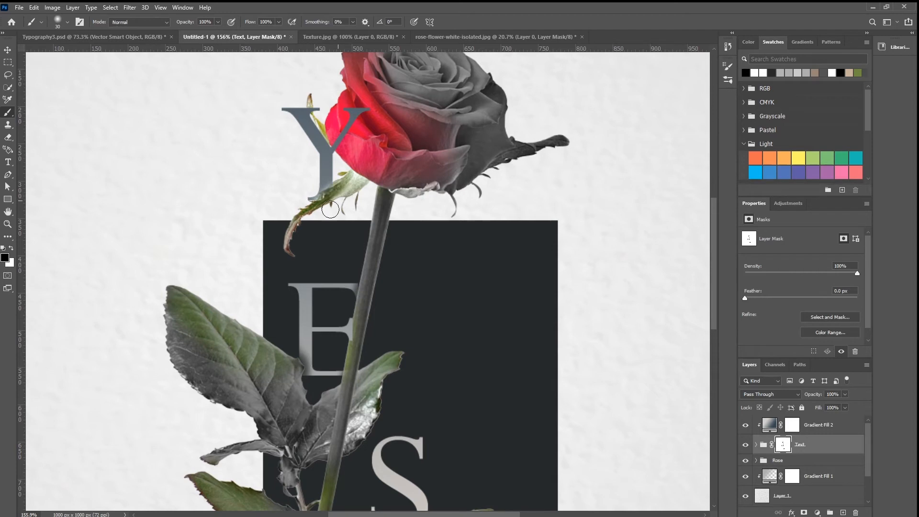
{"action": "left_click", "coordinate": [11, 250]}
{"action": "left_click", "coordinate": [7, 50]}
{"action": "key", "text": "z"}
{"action": "left_click_drag", "start_coordinate": [373, 306], "coordinate": [322, 301]}
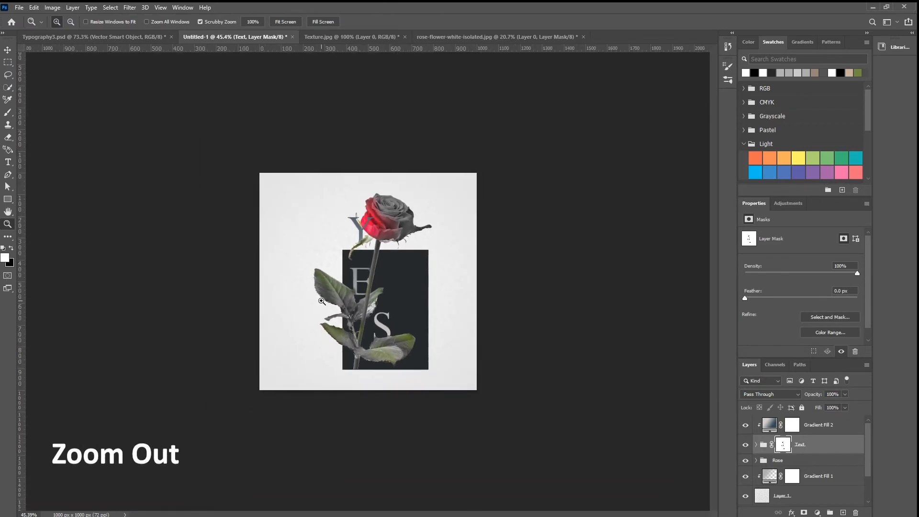
{"action": "key", "text": "v"}
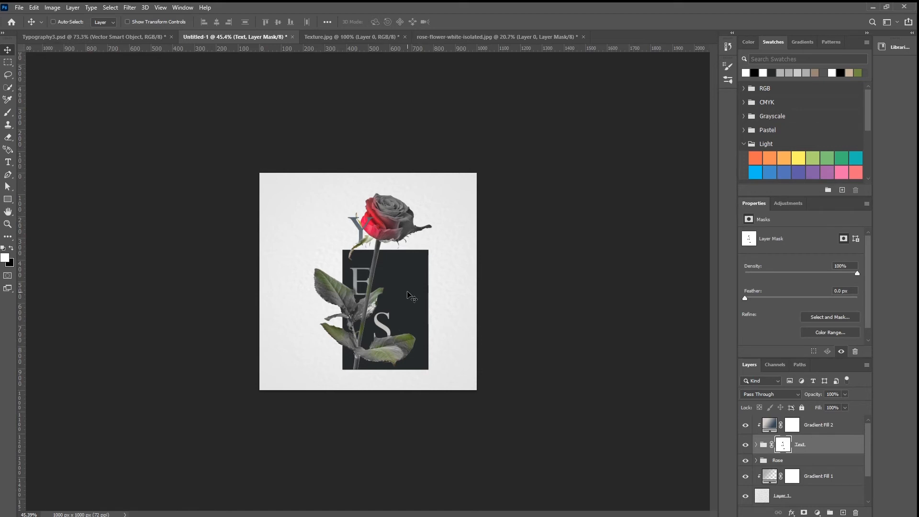
Step: Add the white text "I am" in Perpetua Regular 46.25 pt above the gradient layer, inside the dark rectangle beside the stem
{"action": "left_click", "coordinate": [821, 425]}
{"action": "key", "text": "t"}
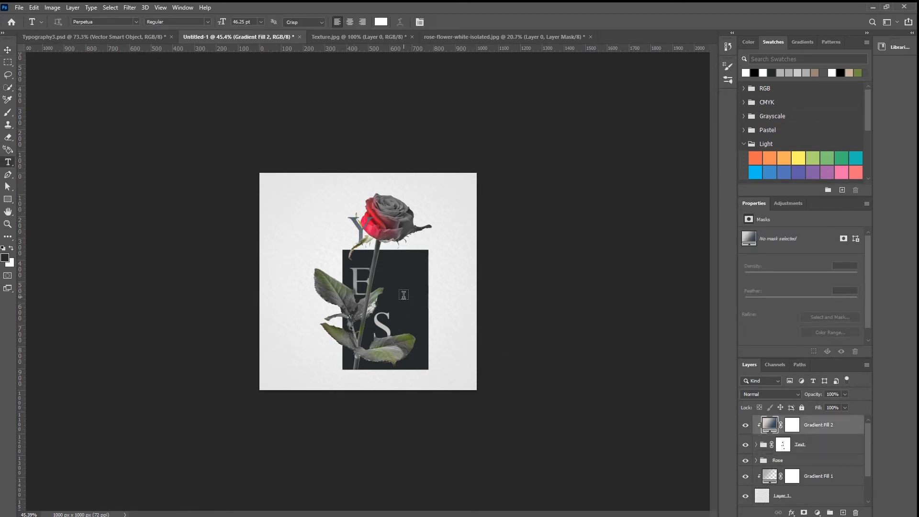
{"action": "left_click", "coordinate": [403, 299]}
{"action": "key", "text": "ctrl+plus"}
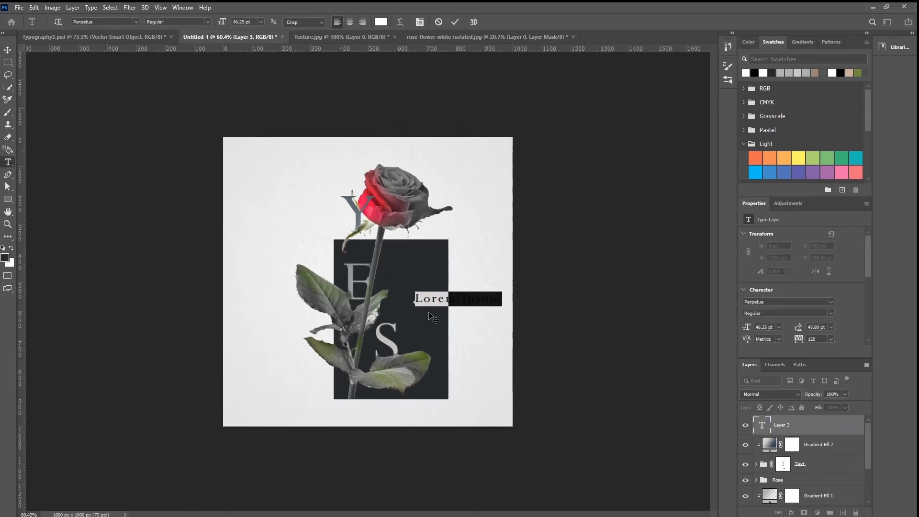
{"action": "key", "text": "BackSpace"}
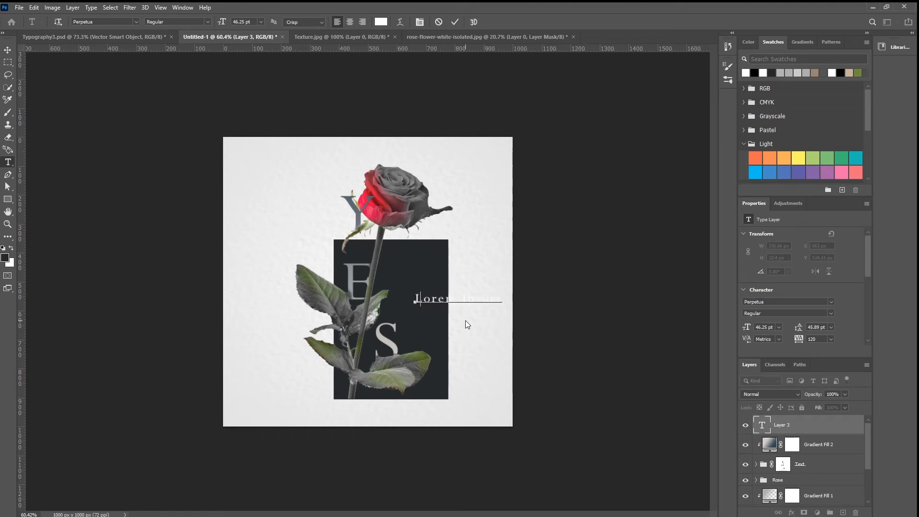
{"action": "type", "text": "LA"}
{"action": "type", "text": "m"}
{"action": "left_click", "coordinate": [8, 50]}
Step: Duplicate the "I am" text directly below and change the copy to "Graphic Designer" on two lines
{"action": "left_click_drag", "start_coordinate": [418, 305], "coordinate": [417, 316]}
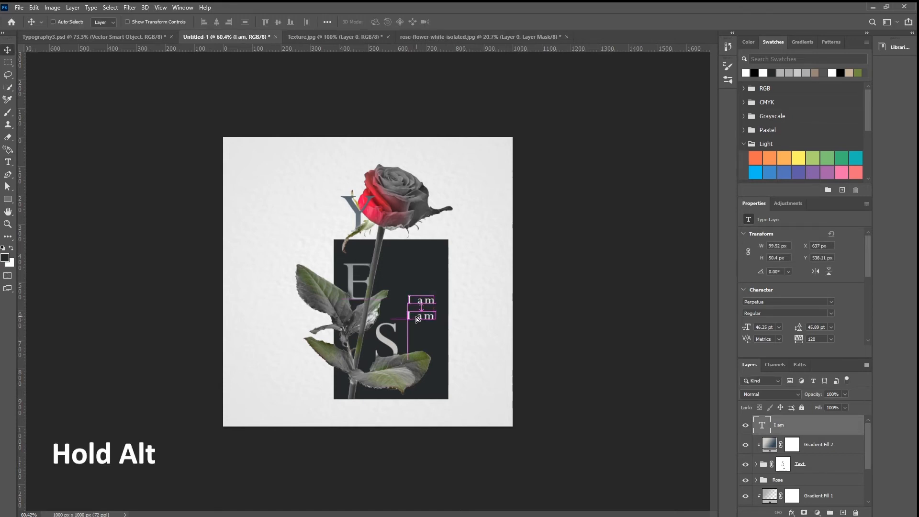
{"action": "double_click", "coordinate": [417, 316]}
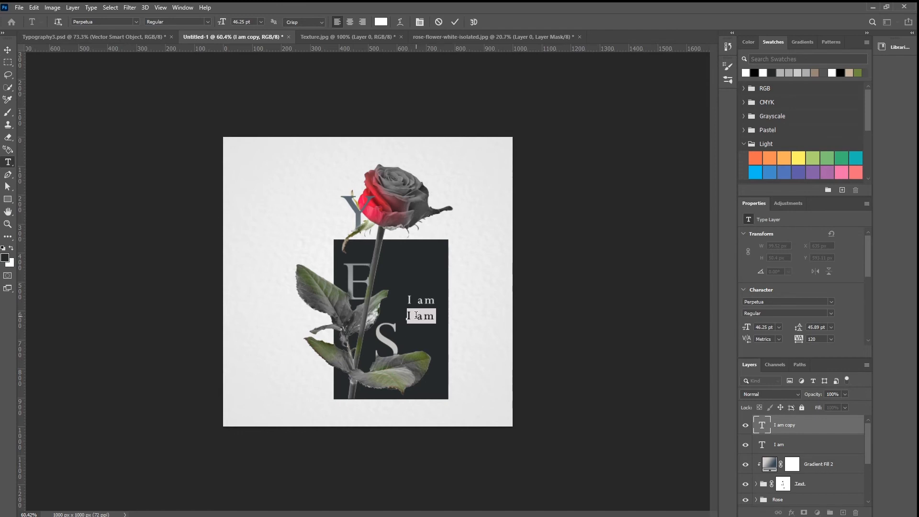
{"action": "type", "text": "G"}
{"action": "type", "text": "Design"}
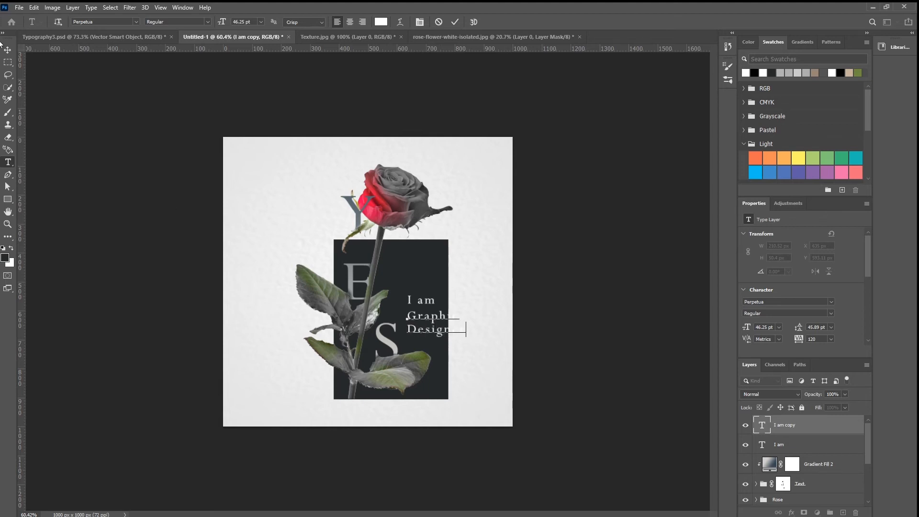
{"action": "left_click", "coordinate": [8, 50]}
Step: Scale the Graphic Designer text to about 59.59% and nudge it to about X 637, Y 604 px
{"action": "key", "text": "ctrl+t"}
{"action": "left_click_drag", "start_coordinate": [464, 338], "coordinate": [437, 333]}
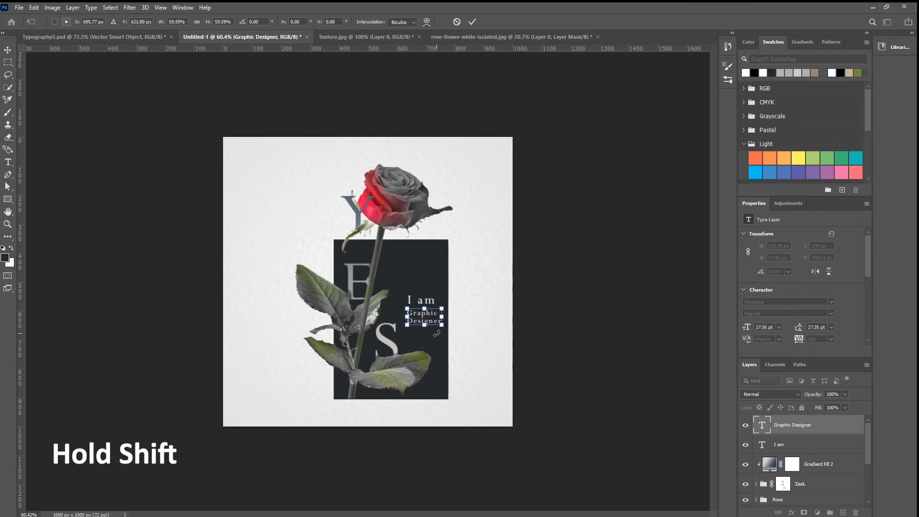
{"action": "key", "text": "Return"}
{"action": "key", "text": "Right"}
{"action": "key", "text": "Right"}
{"action": "key", "text": "Down"}
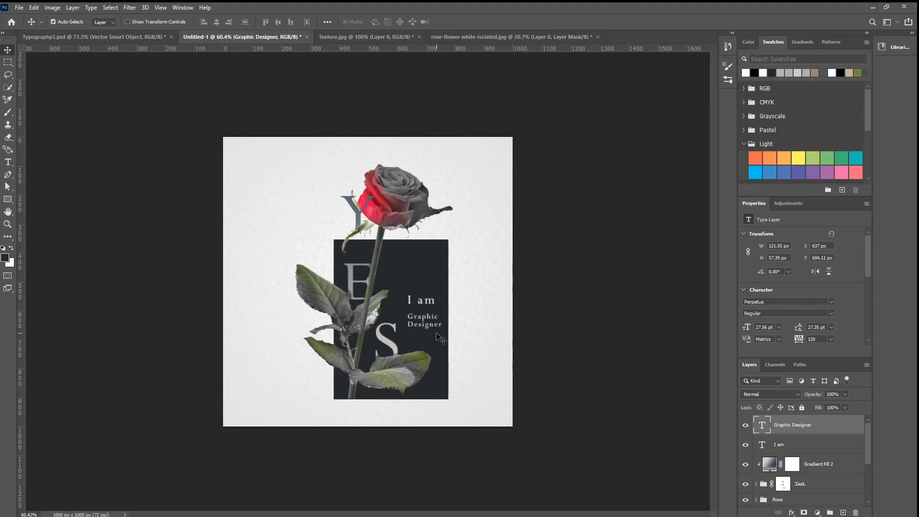
Step: Move the "I am" text down close above Graphic Designer and align their starting edges
{"action": "left_click", "coordinate": [430, 306], "text": "ctrl"}
{"action": "left_click_drag", "start_coordinate": [430, 306], "coordinate": [419, 313]}
{"action": "key", "text": "Right"}
{"action": "key", "text": "Right"}
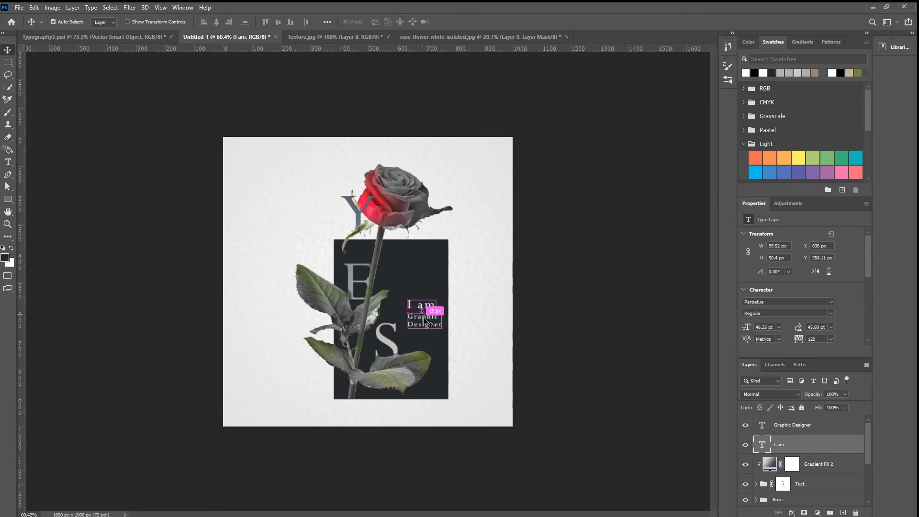
Step: Select both small text layers and shift them down and slightly right to about X 642, Y 593 px
{"action": "left_click", "coordinate": [421, 317], "text": "ctrl"}
{"action": "left_click", "coordinate": [427, 307], "text": "ctrl+shift"}
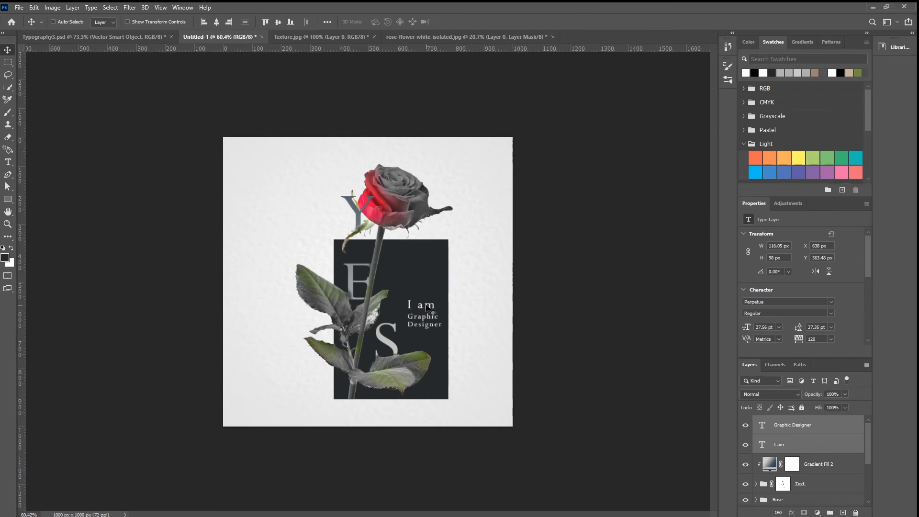
{"action": "key", "text": "shift+Down"}
{"action": "key", "text": "shift+Down"}
{"action": "key", "text": "shift+Down"}
{"action": "key", "text": "Right"}
{"action": "key", "text": "Right"}
Step: Create a white 890 x 890 px rectangle directly above the Gradient Fill 1 layer
{"action": "left_click", "coordinate": [7, 200]}
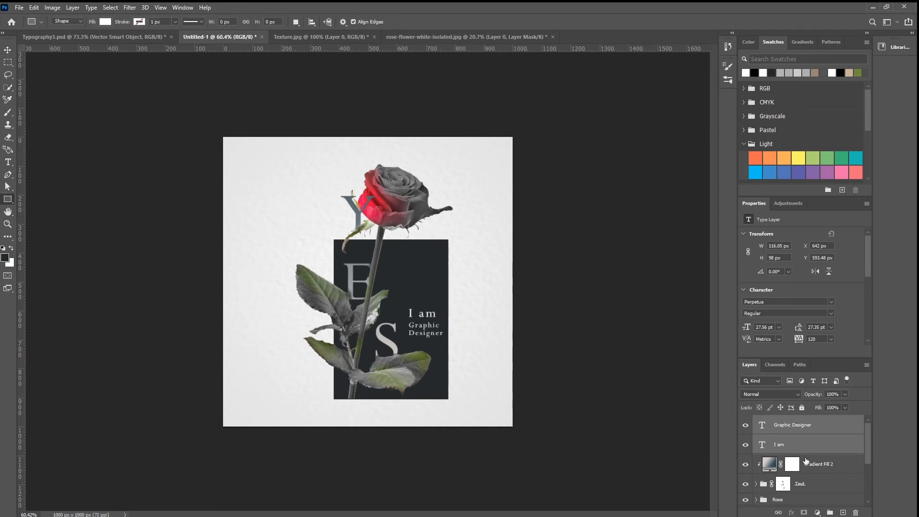
{"action": "scroll", "coordinate": [800, 460], "scroll_direction": "down", "scroll_amount": 3}
{"action": "left_click", "coordinate": [807, 477]}
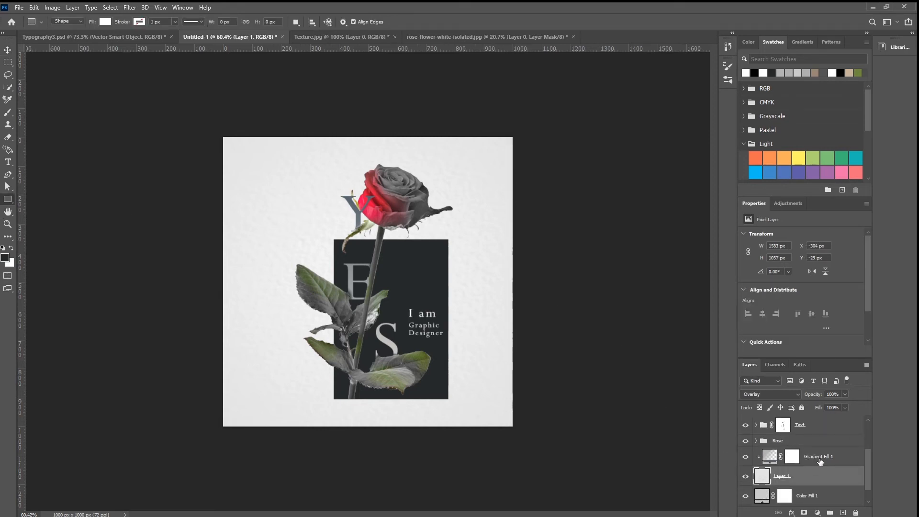
{"action": "left_click", "coordinate": [819, 459]}
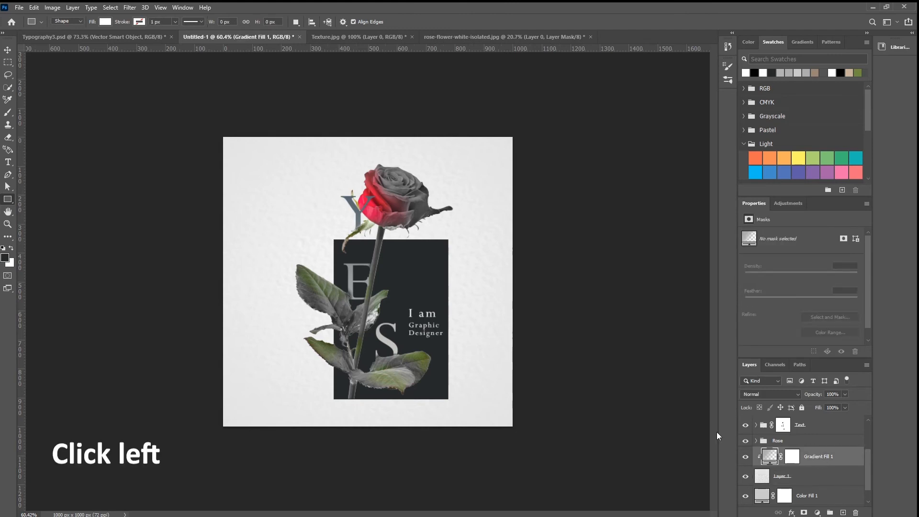
{"action": "left_click", "coordinate": [254, 179]}
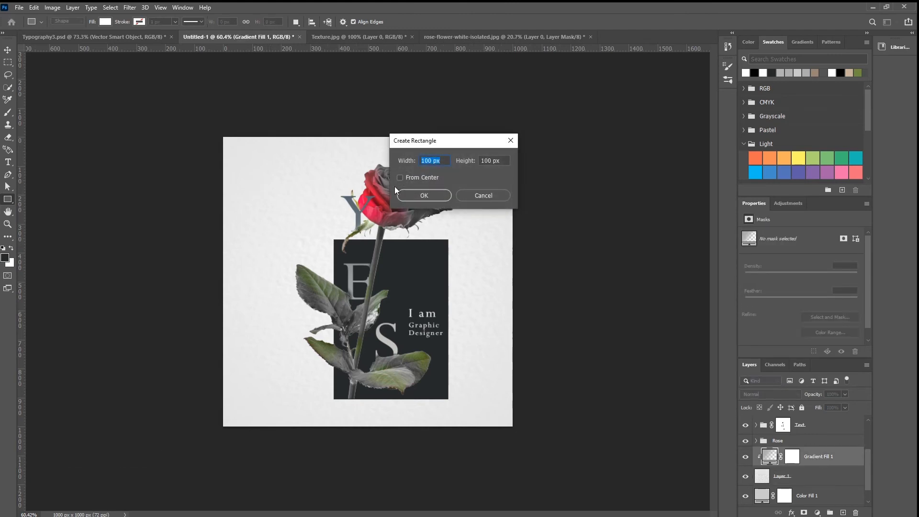
{"action": "type", "text": "890"}
{"action": "key", "text": "Tab"}
{"action": "type", "text": "89"}
{"action": "key", "text": "ctrl+a"}
{"action": "key", "text": "Return"}
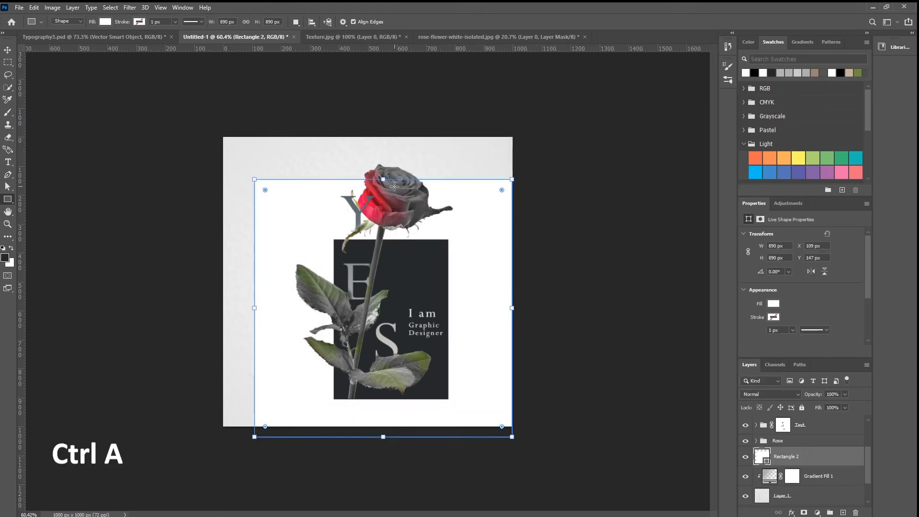
Step: Center the white rectangle horizontally and vertically on the canvas and clear the selection
{"action": "key", "text": "ctrl+a"}
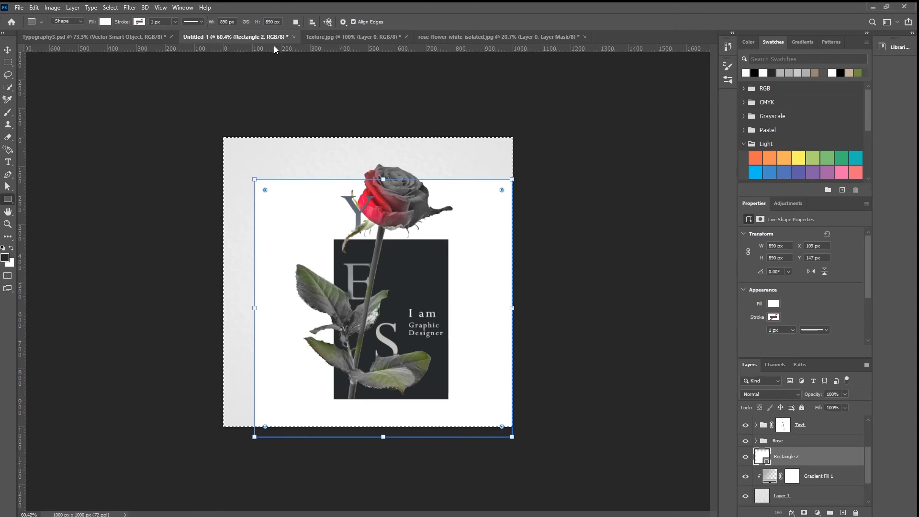
{"action": "key", "text": "v"}
{"action": "left_click", "coordinate": [216, 21]}
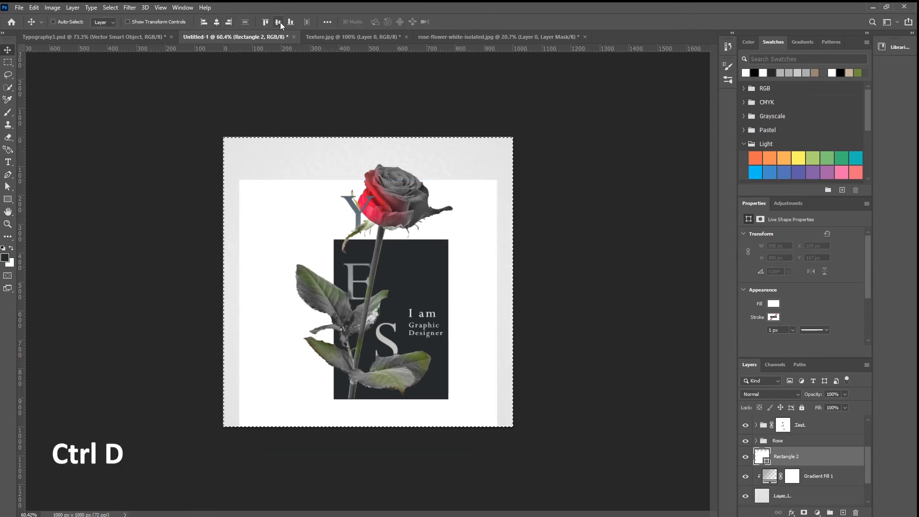
{"action": "left_click", "coordinate": [278, 22]}
{"action": "key", "text": "ctrl+d"}
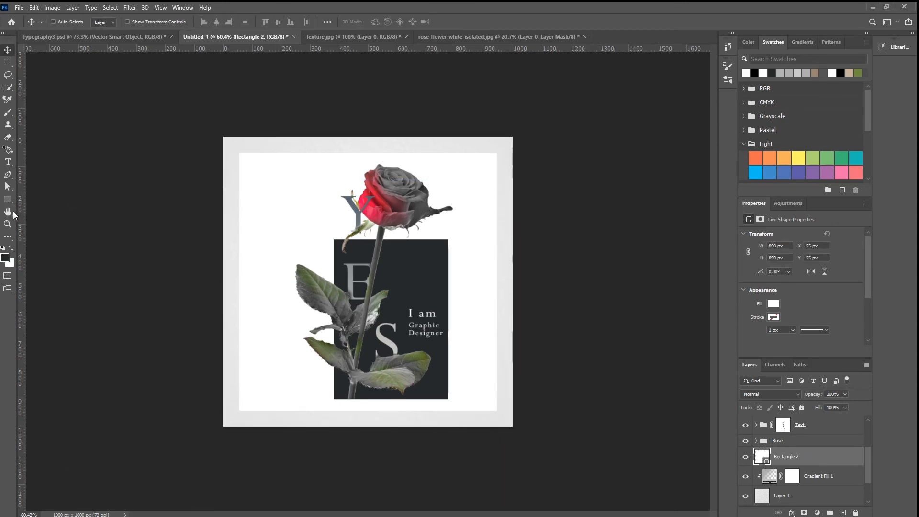
Step: Remove the white fill from the centered rectangle and give it a taupe brown stroke
{"action": "left_click", "coordinate": [10, 199]}
{"action": "left_click", "coordinate": [105, 22]}
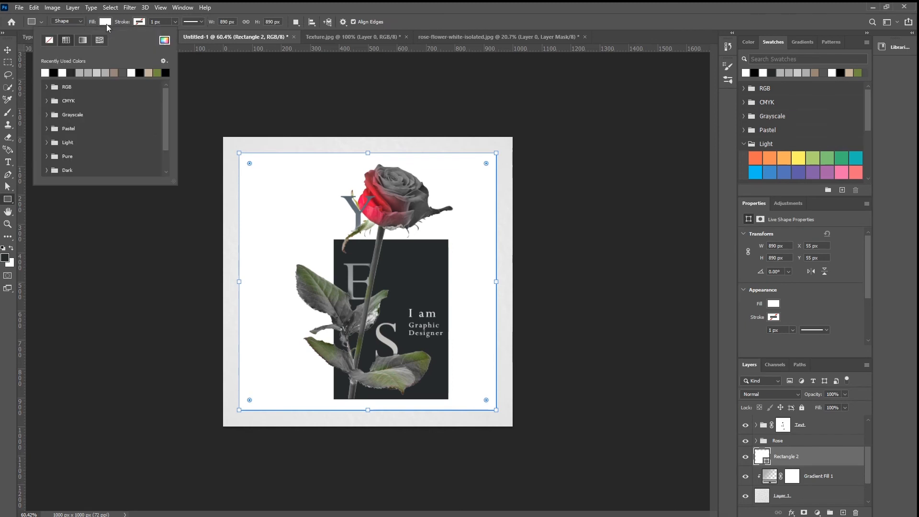
{"action": "left_click", "coordinate": [49, 41]}
{"action": "left_click", "coordinate": [139, 22]}
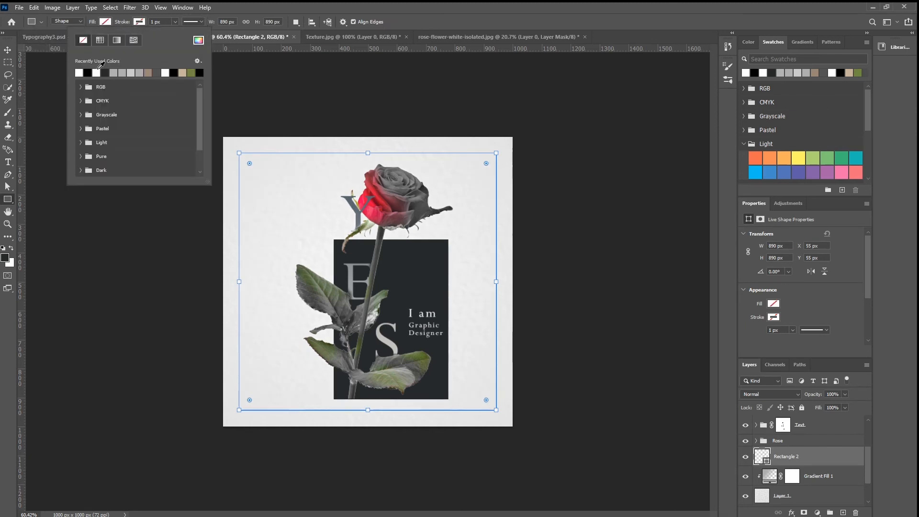
{"action": "left_click", "coordinate": [148, 72]}
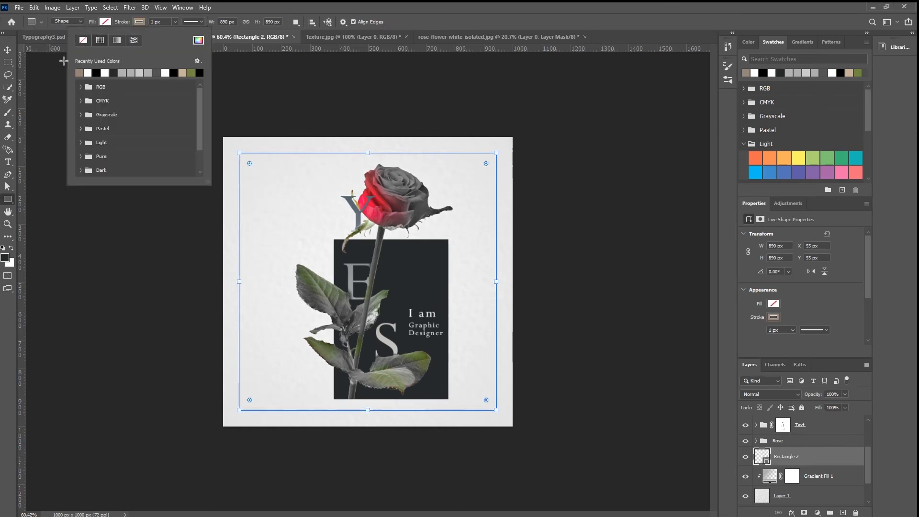
Step: Enlarge the frame rectangle from its center to about 948 x 948 px and set its stroke width to 4 px
{"action": "key", "text": "ctrl+t"}
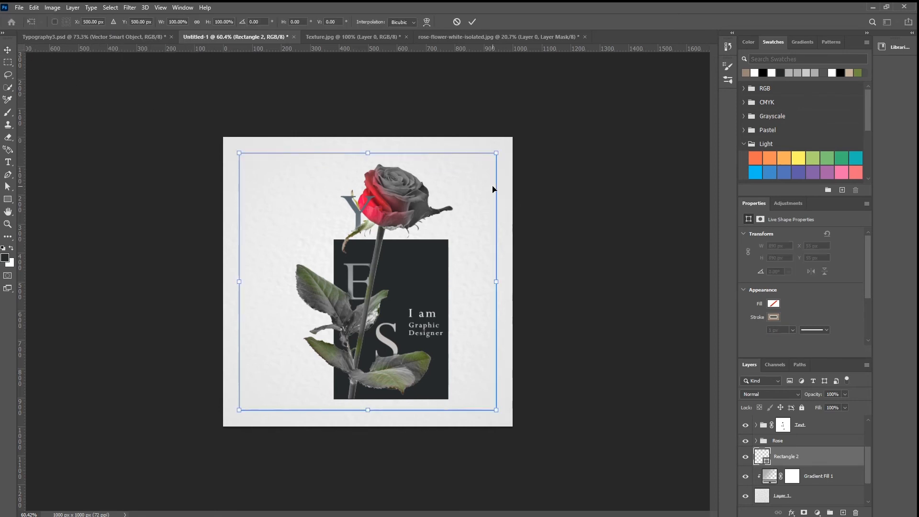
{"action": "left_click_drag", "start_coordinate": [496, 156], "coordinate": [508, 149]}
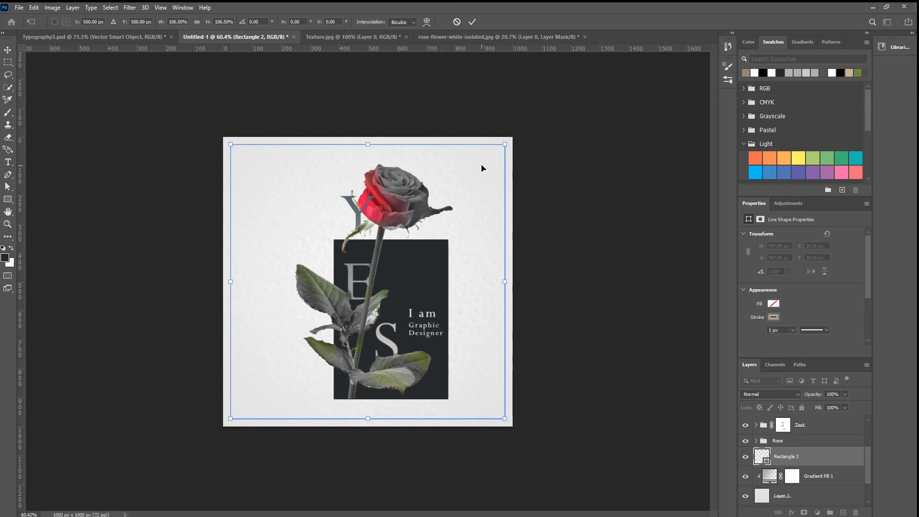
{"action": "key", "text": "Return"}
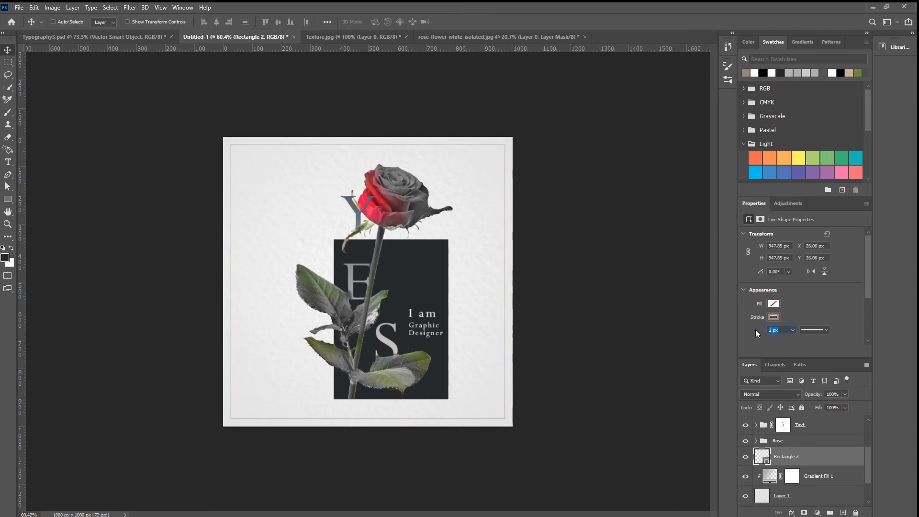
{"action": "key", "text": "Return"}
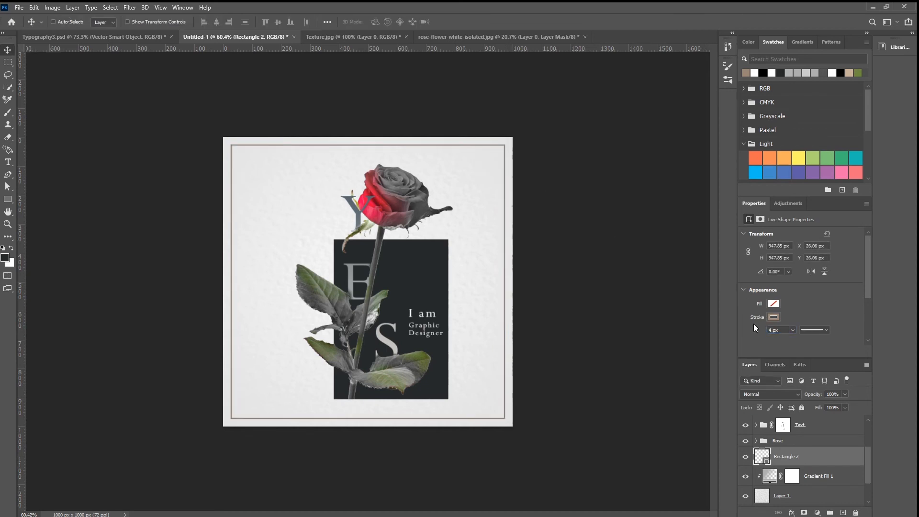
Step: Select everything from the Rose group up through the Graphic Designer text and shift it slightly left together
{"action": "left_click", "coordinate": [802, 443]}
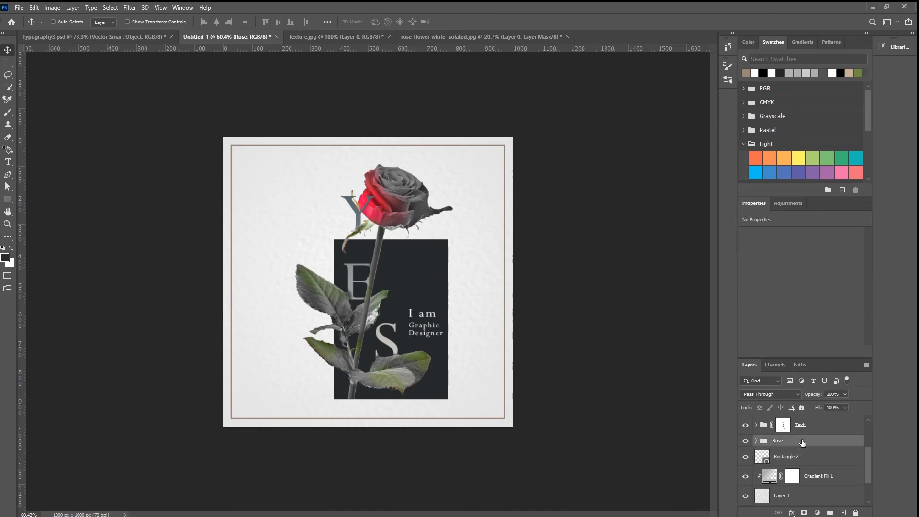
{"action": "scroll", "coordinate": [804, 443], "scroll_direction": "up", "scroll_amount": 3}
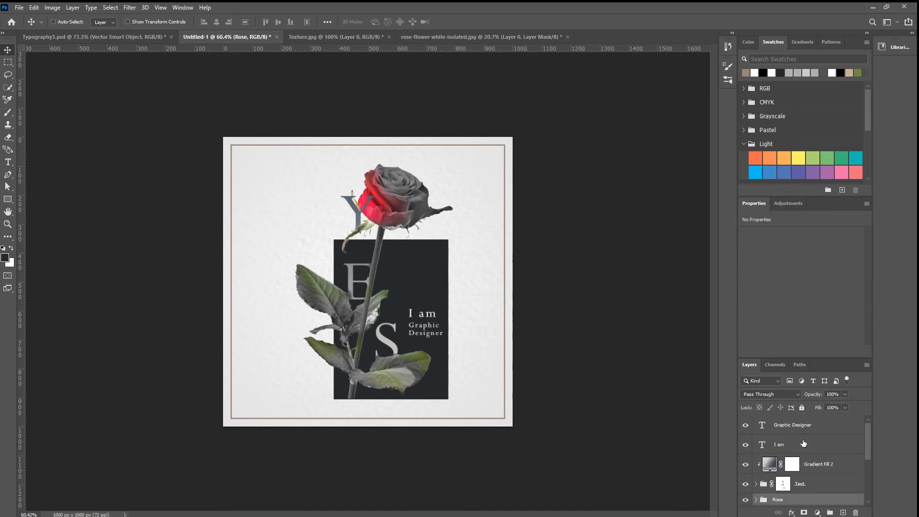
{"action": "left_click", "coordinate": [802, 426], "text": "shift"}
{"action": "left_click_drag", "start_coordinate": [468, 355], "coordinate": [460, 353]}
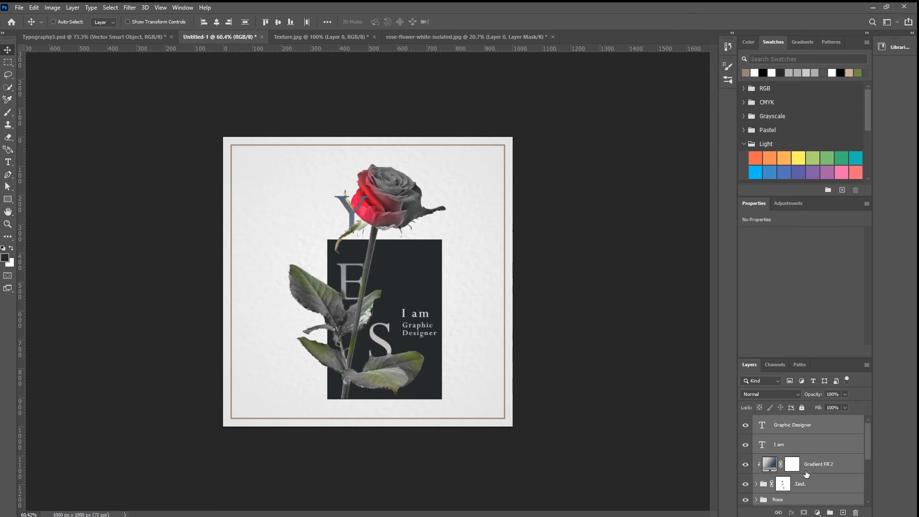
Step: Expand the Rose group and add a Drop Shadow effect to the rose on Layer 2
{"action": "scroll", "coordinate": [807, 471], "scroll_direction": "down", "scroll_amount": 2}
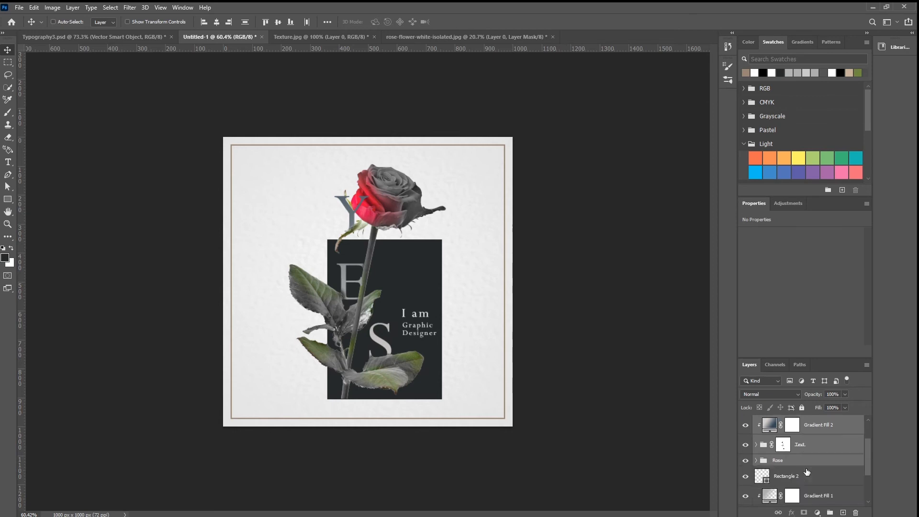
{"action": "left_click", "coordinate": [755, 461]}
{"action": "left_click", "coordinate": [780, 476]}
{"action": "scroll", "coordinate": [776, 474], "scroll_direction": "down", "scroll_amount": 2}
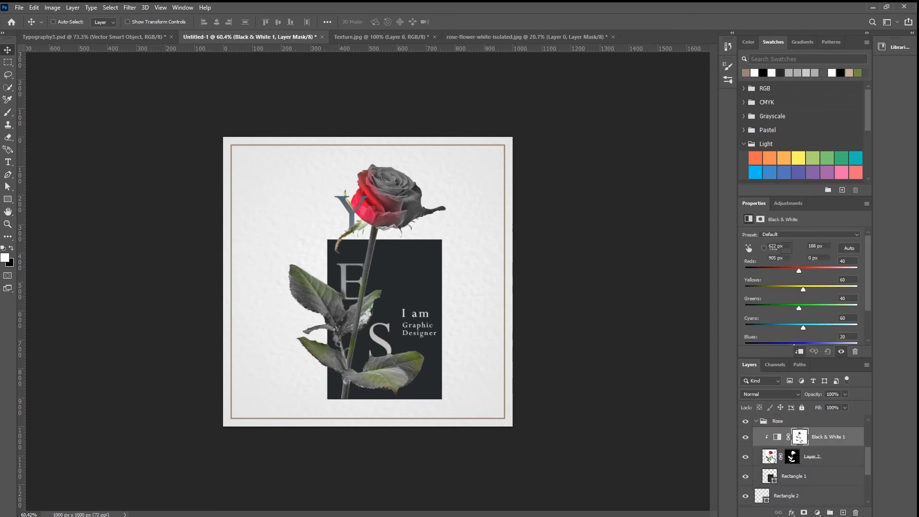
{"action": "left_click", "coordinate": [772, 458]}
{"action": "left_click", "coordinate": [792, 513]}
{"action": "left_click", "coordinate": [801, 506]}
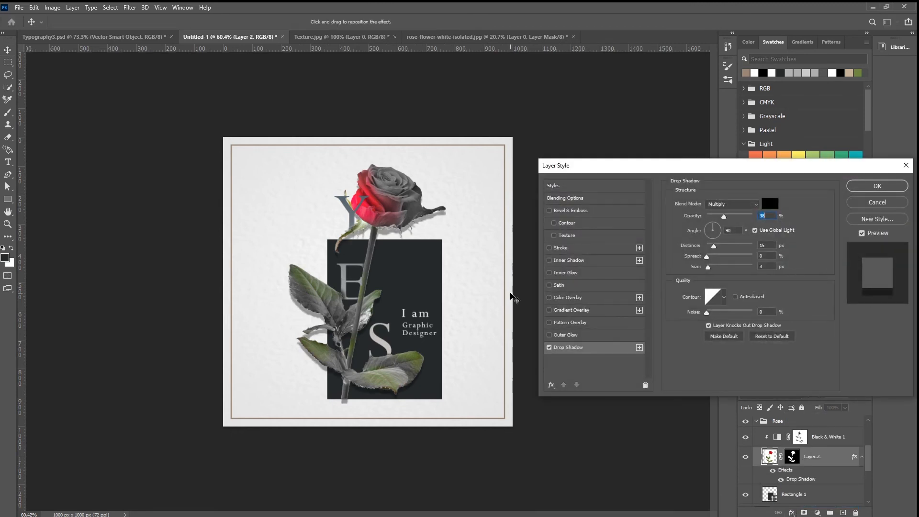
Step: Set the rose's drop shadow to 44% opacity, 70° angle, 21 px distance and 4 px size, and apply it
{"action": "left_click", "coordinate": [709, 268]}
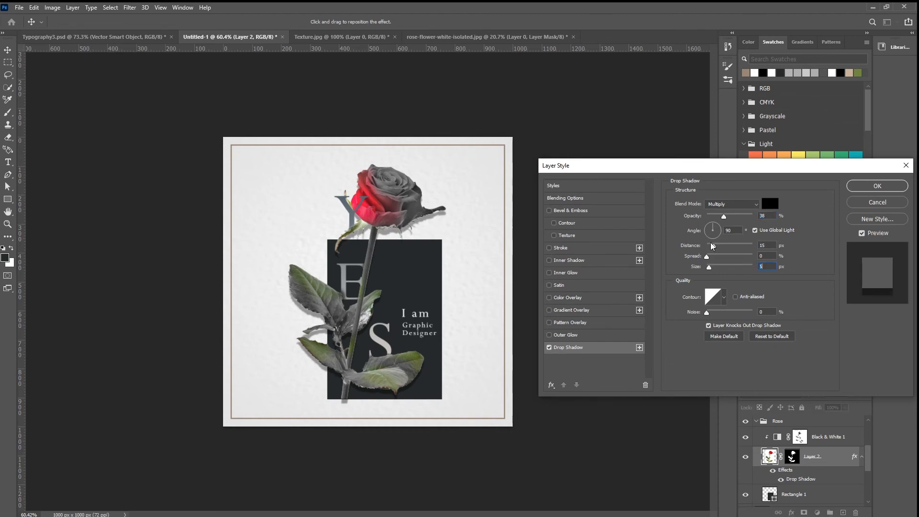
{"action": "left_click", "coordinate": [725, 217]}
{"action": "left_click_drag", "start_coordinate": [444, 288], "coordinate": [441, 289]}
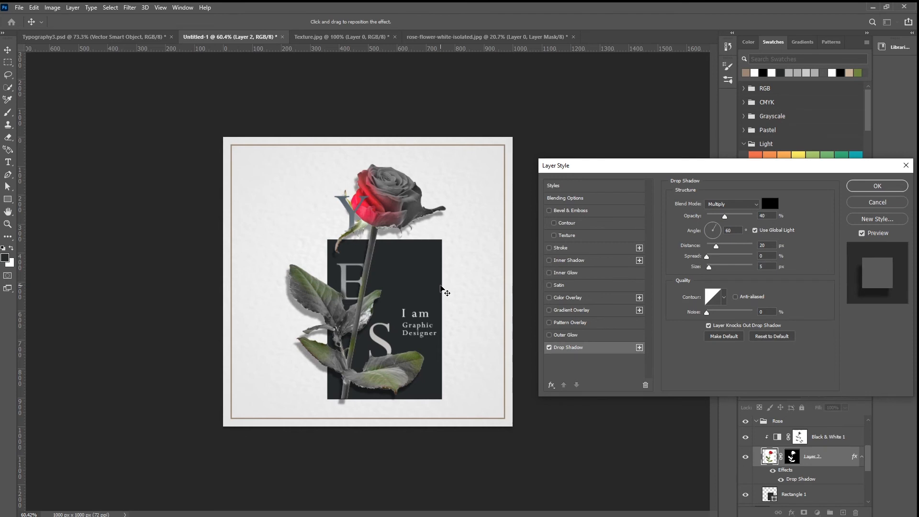
{"action": "left_click", "coordinate": [709, 267]}
{"action": "left_click_drag", "start_coordinate": [728, 218], "coordinate": [728, 216]}
{"action": "left_click_drag", "start_coordinate": [434, 276], "coordinate": [439, 279]}
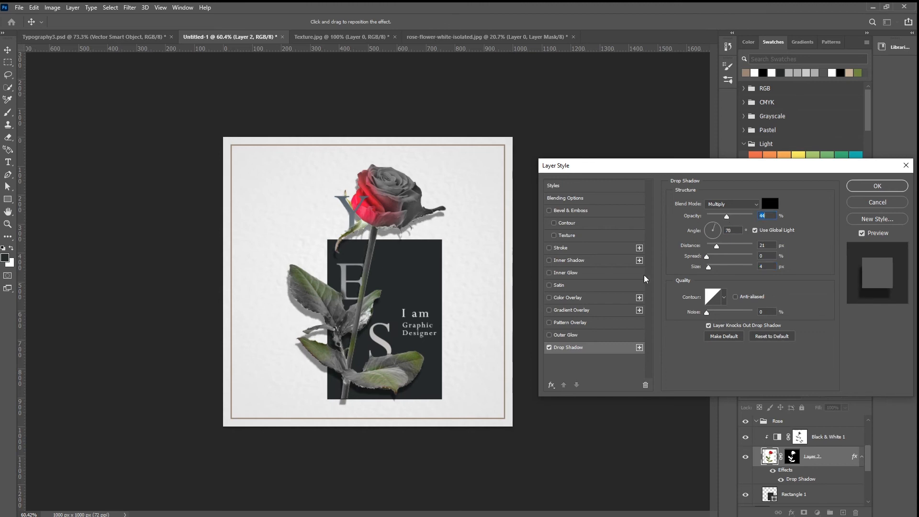
{"action": "left_click", "coordinate": [878, 186]}
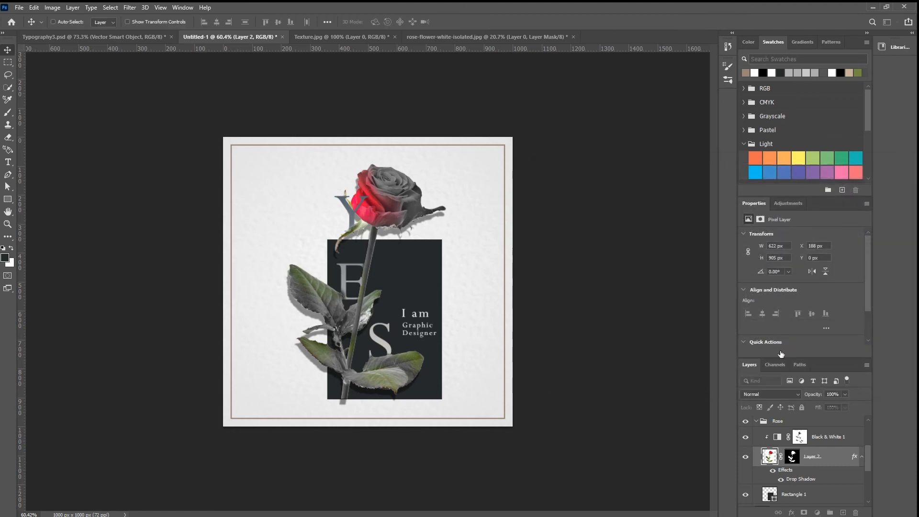
Step: Convert the rose's drop shadow into its own separate layer and select that layer
{"action": "right_click", "coordinate": [810, 480]}
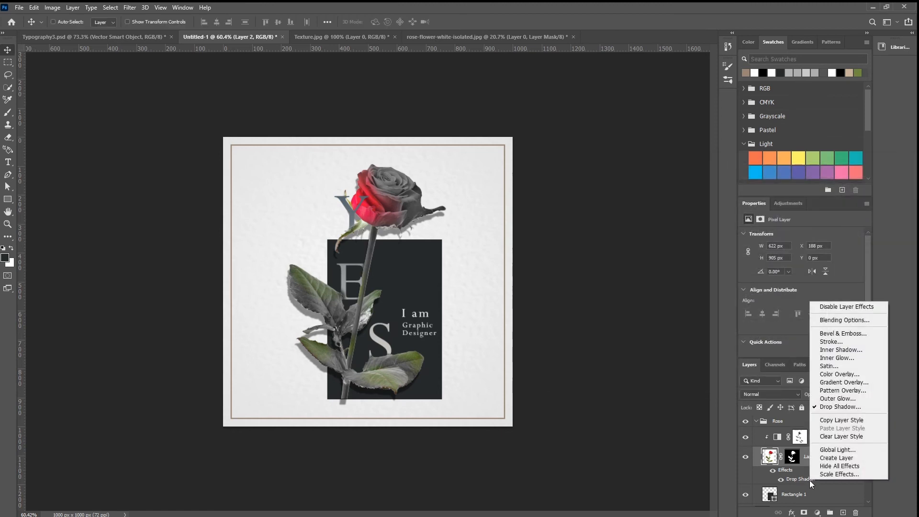
{"action": "left_click", "coordinate": [835, 461]}
{"action": "left_click", "coordinate": [415, 198]}
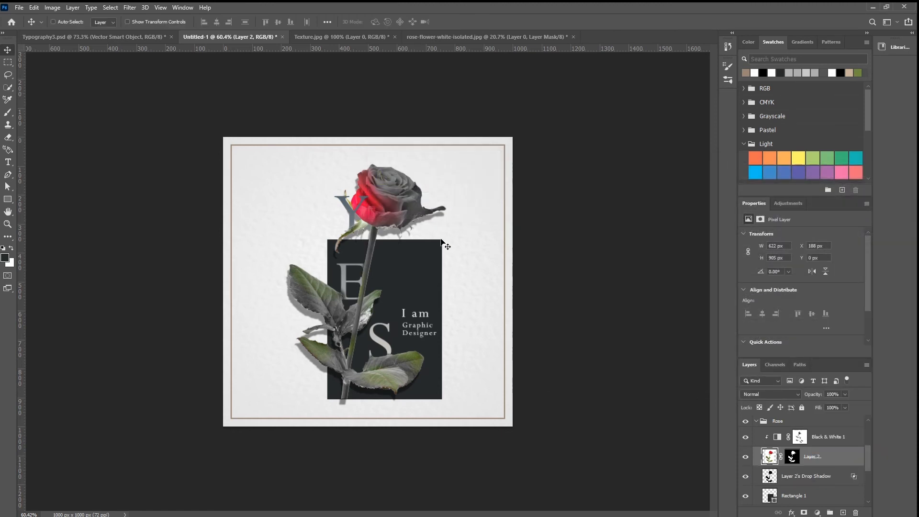
{"action": "left_click", "coordinate": [789, 477]}
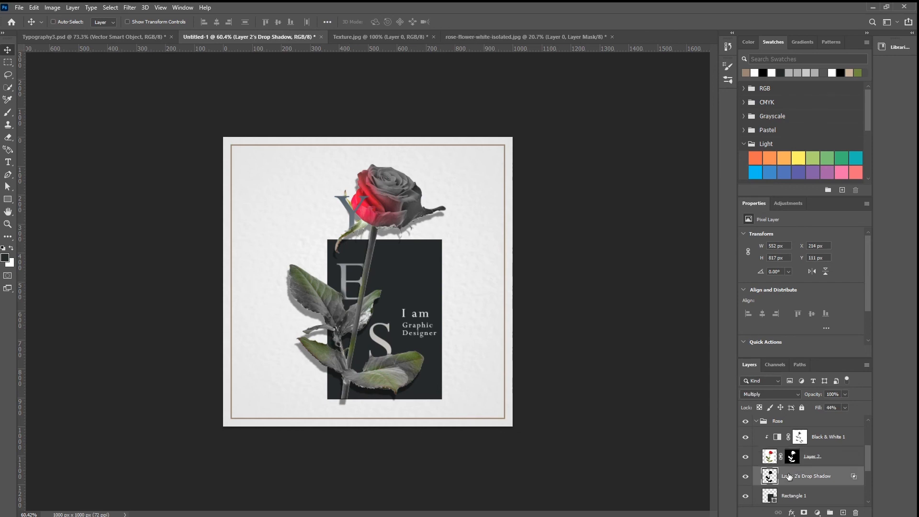
Step: Soften the separated shadow layer with a Gaussian Blur of about 3.8 pixels radius
{"action": "left_click", "coordinate": [130, 7]}
{"action": "mouse_move", "coordinate": [144, 130]}
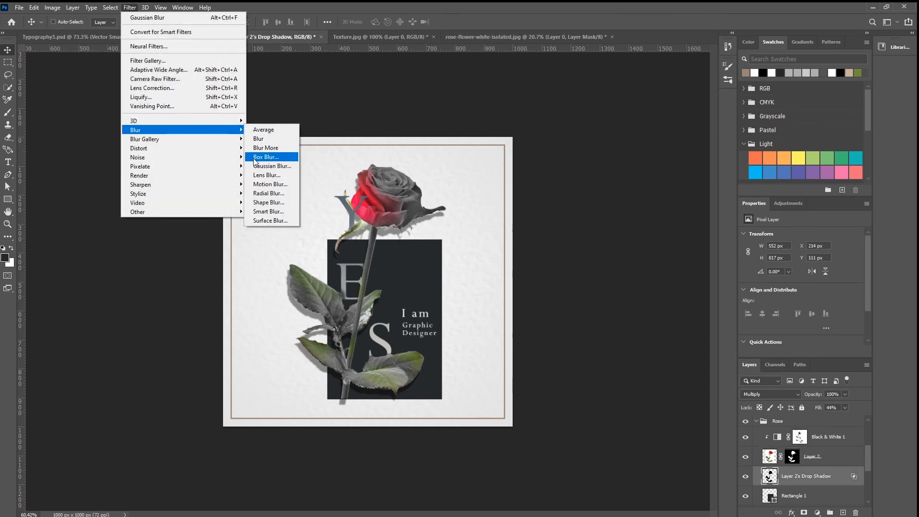
{"action": "left_click", "coordinate": [270, 166]}
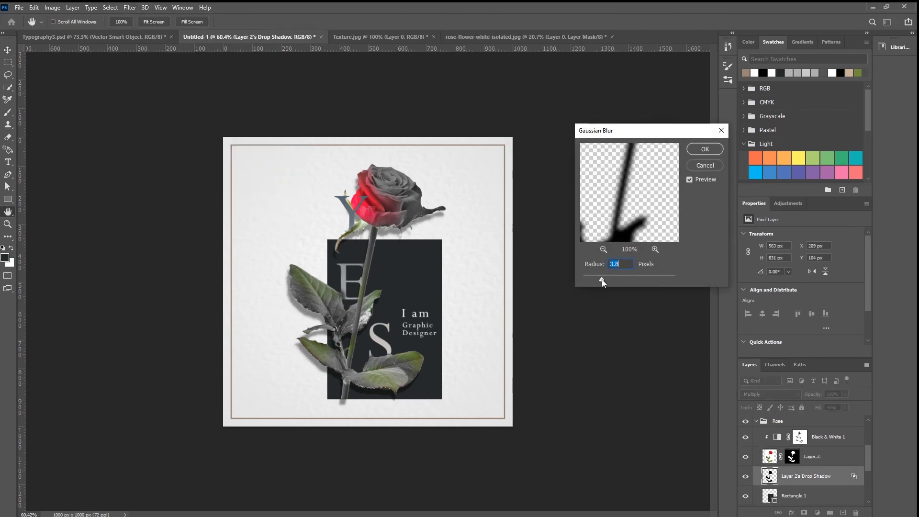
{"action": "left_click", "coordinate": [705, 150]}
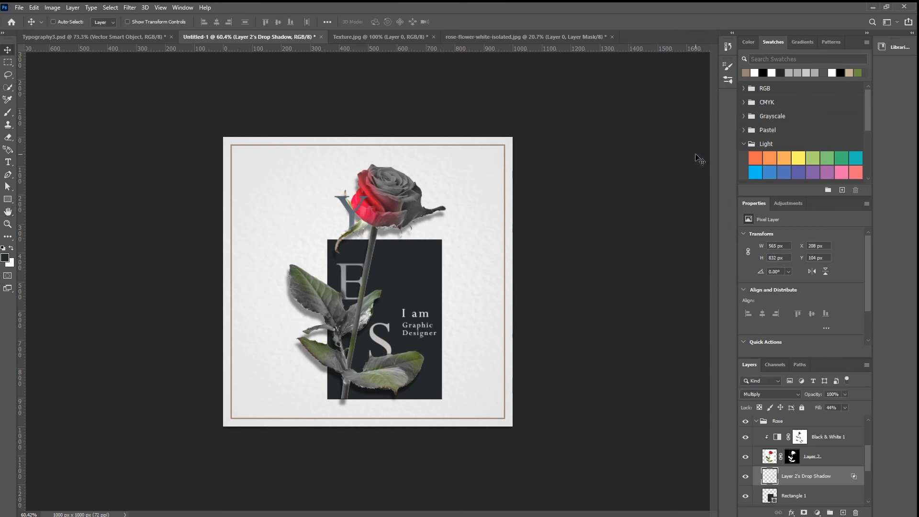
Step: Nudge the shadow layer up and left to X 204, Y 92 px and set its opacity to 79%
{"action": "key", "text": "Up"}
{"action": "key", "text": "Up"}
{"action": "key", "text": "Up"}
{"action": "key", "text": "Up"}
{"action": "key", "text": "Up"}
{"action": "key", "text": "Up"}
{"action": "key", "text": "Up"}
{"action": "key", "text": "Up"}
{"action": "key", "text": "Up"}
{"action": "key", "text": "Up"}
{"action": "key", "text": "Up"}
{"action": "key", "text": "Up"}
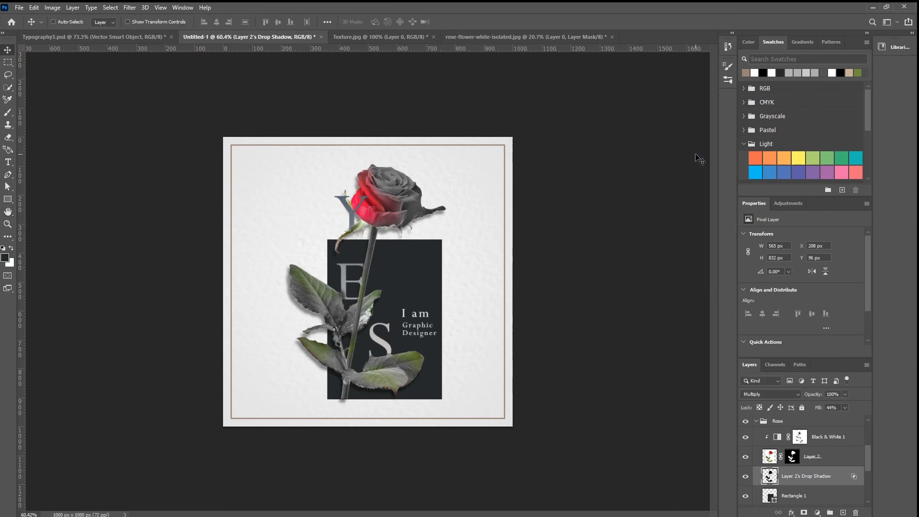
{"action": "key", "text": "Left"}
{"action": "key", "text": "Left"}
{"action": "key", "text": "Left"}
{"action": "key", "text": "Left"}
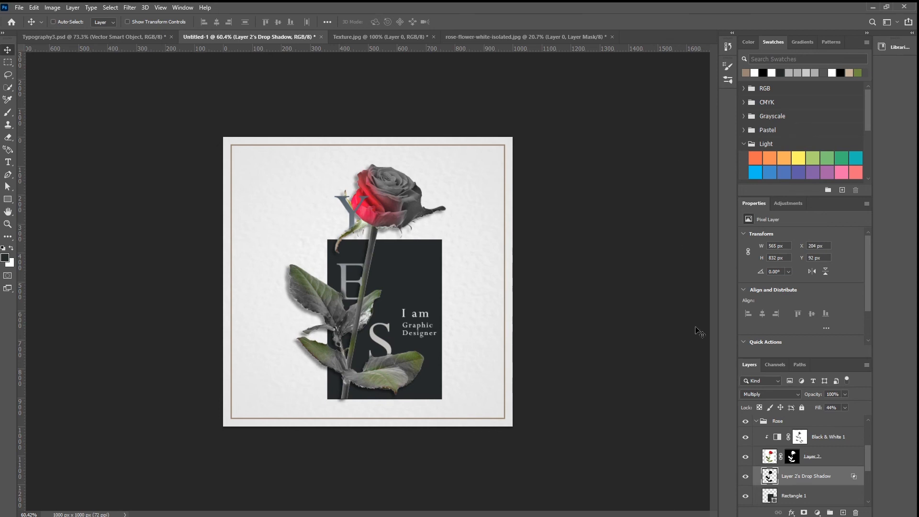
{"action": "left_click_drag", "start_coordinate": [813, 394], "coordinate": [807, 394]}
{"action": "left_click_drag", "start_coordinate": [808, 394], "coordinate": [807, 394]}
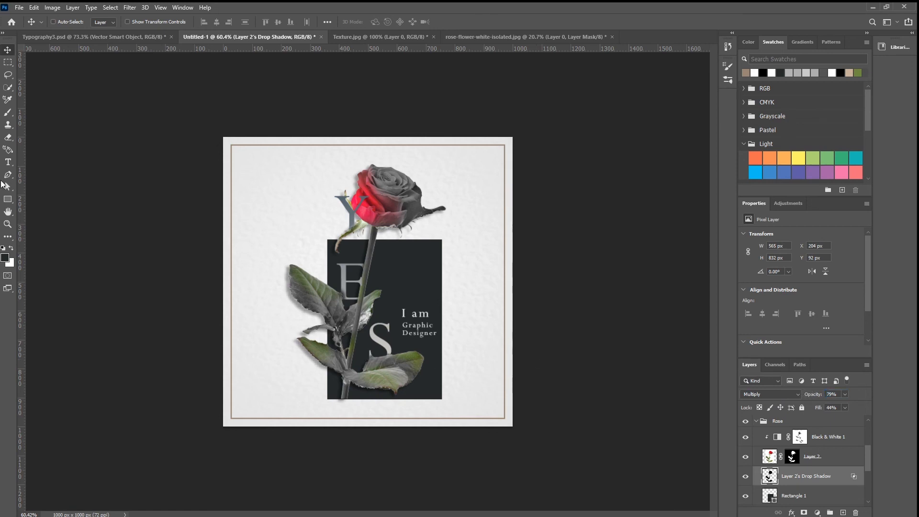
Step: Draw a small upright rectangle of 16 x 61 px directly above the Rectangle 2 layer, inside the frame's upper-left corner
{"action": "scroll", "coordinate": [814, 438], "scroll_direction": "down", "scroll_amount": 3}
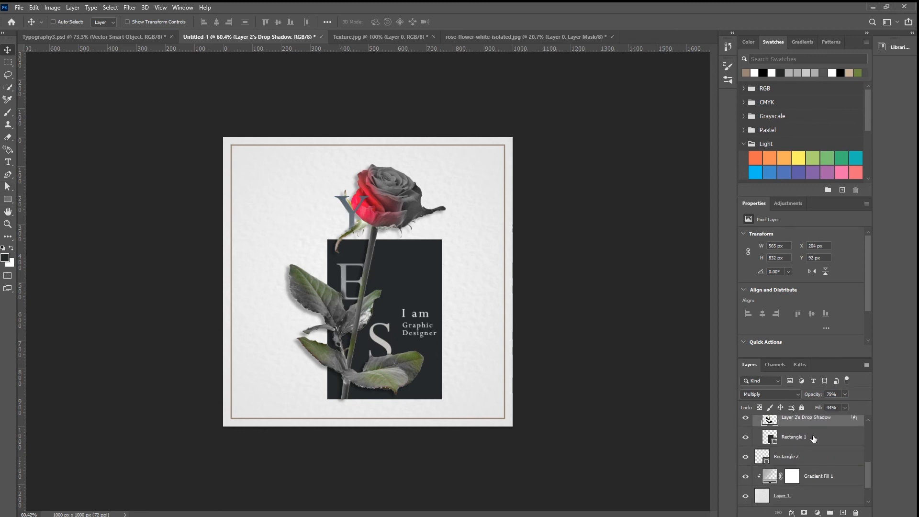
{"action": "left_click", "coordinate": [820, 454]}
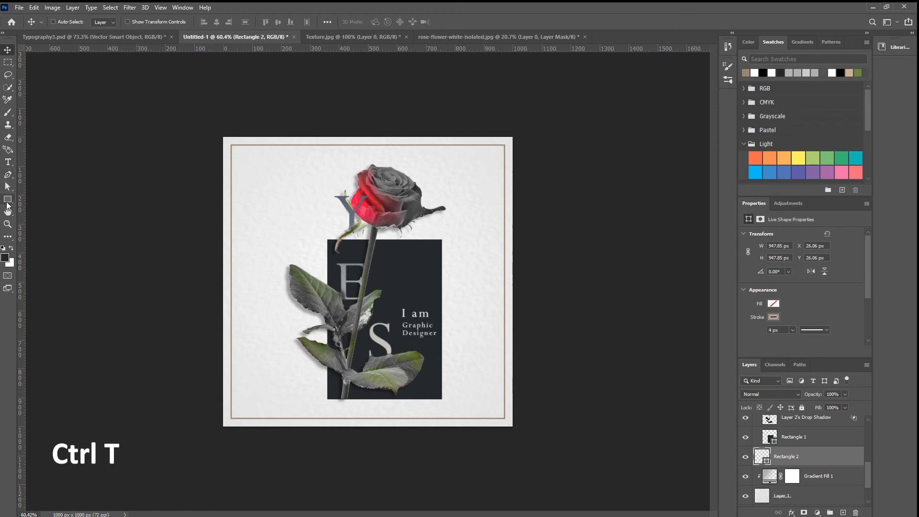
{"action": "left_click", "coordinate": [8, 203]}
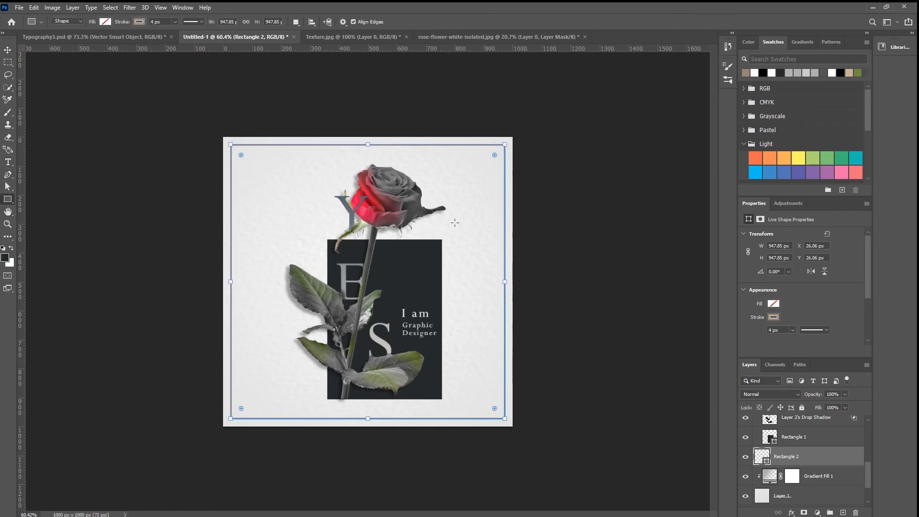
{"action": "mouse_move", "coordinate": [231, 169]}
{"action": "left_mouse_down"}
{"action": "mouse_move", "coordinate": [233, 188]}
{"action": "mouse_move", "coordinate": [248, 174]}
{"action": "mouse_move", "coordinate": [246, 182]}
{"action": "left_mouse_up"}
{"action": "key", "text": "ctrl+z"}
{"action": "key", "text": "v"}
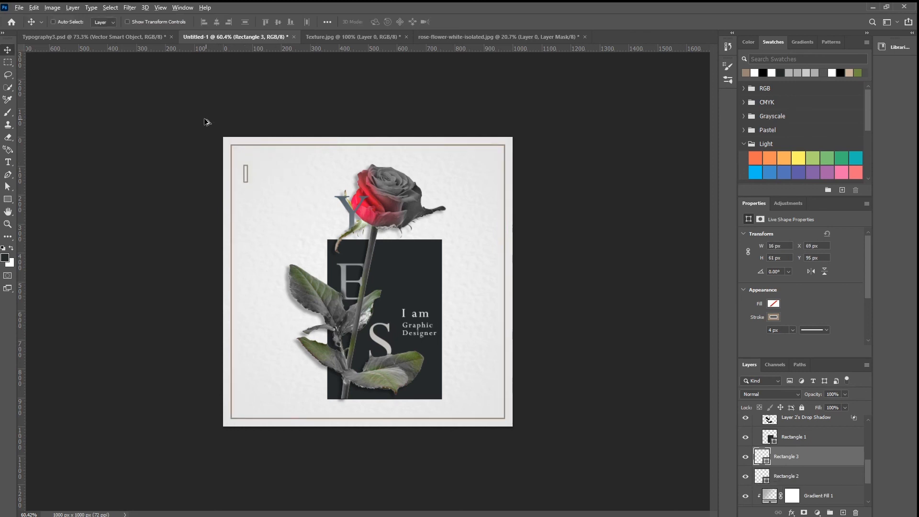
Step: Remove the small rectangle's stroke and give it a white fill
{"action": "scroll", "coordinate": [205, 121], "scroll_direction": "up", "scroll_amount": 6}
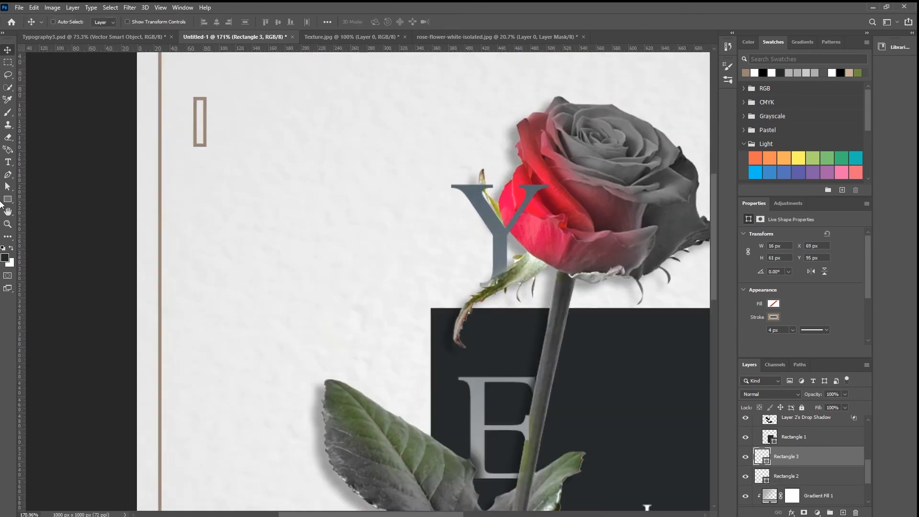
{"action": "left_click", "coordinate": [8, 199]}
{"action": "left_click", "coordinate": [140, 21]}
{"action": "left_click", "coordinate": [82, 40]}
{"action": "left_click", "coordinate": [106, 21]}
{"action": "left_click", "coordinate": [53, 72]}
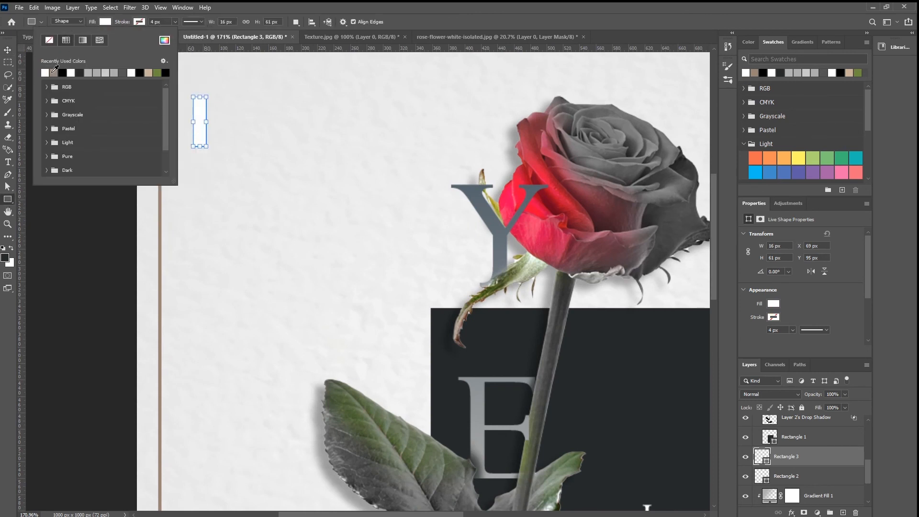
Step: Move the small white rectangle over the frame's upper-left corner and duplicate it to X 40, Y 26 px beside the original
{"action": "left_click", "coordinate": [8, 49]}
{"action": "left_click_drag", "start_coordinate": [151, 115], "coordinate": [313, 225]}
{"action": "scroll", "coordinate": [291, 202], "scroll_direction": "up", "scroll_amount": 2}
{"action": "scroll", "coordinate": [291, 202], "scroll_direction": "up", "scroll_amount": 2}
Step: Rotate the copied bar to -90° and position it at X 21, Y 20 px across the frame's upper edge, forming an L
{"action": "key", "text": "ctrl+t"}
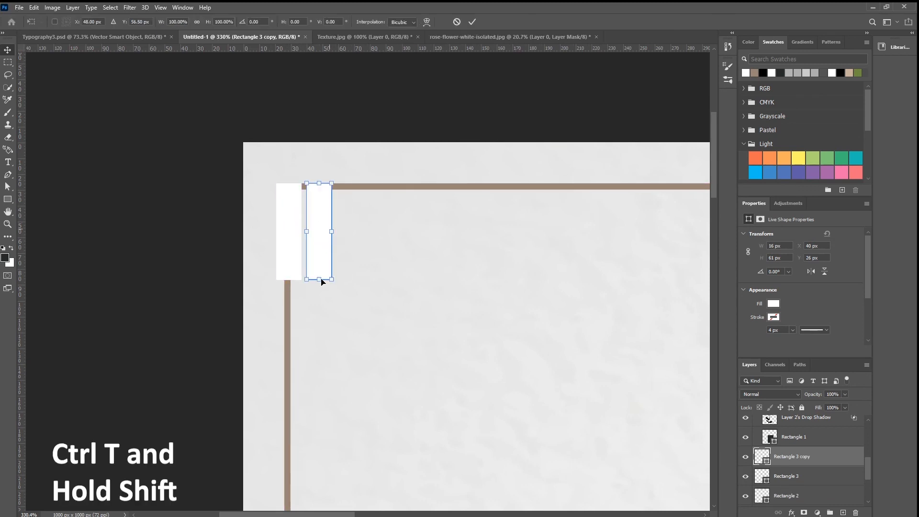
{"action": "left_click_drag", "start_coordinate": [308, 307], "coordinate": [351, 194]}
{"action": "key", "text": "Up"}
{"action": "key", "text": "Up"}
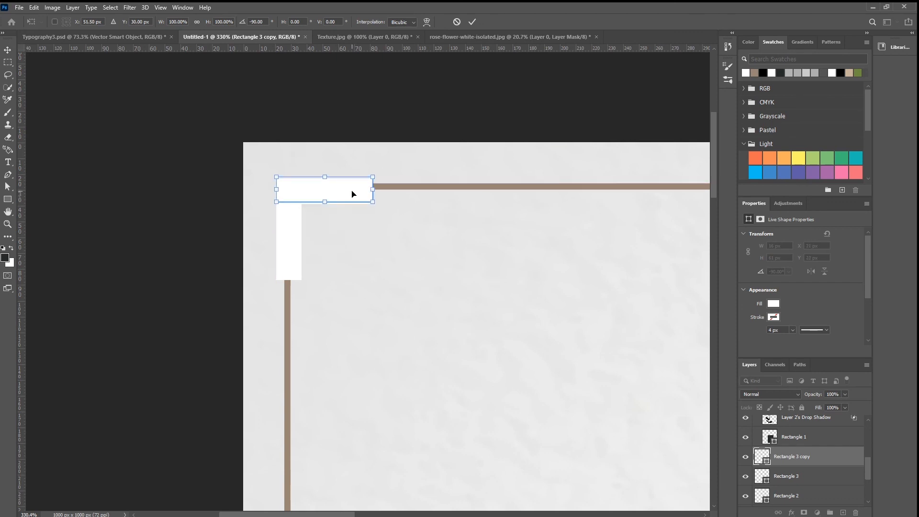
{"action": "key", "text": "Return"}
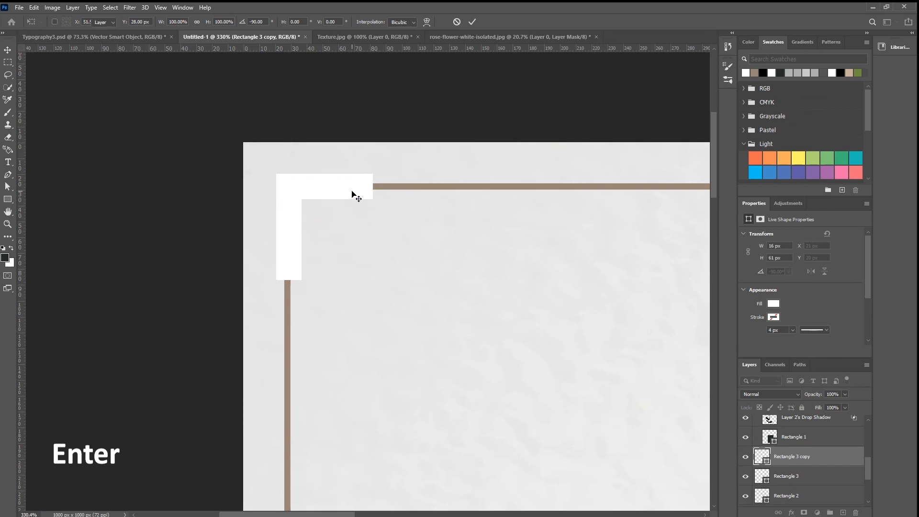
Step: Lengthen the vertical white bar at the frame's upper-left corner downward to a height of 82 px
{"action": "left_click", "coordinate": [285, 253], "text": "ctrl"}
{"action": "key", "text": "ctrl+t"}
{"action": "left_click_drag", "start_coordinate": [287, 279], "coordinate": [287, 313]}
{"action": "key", "text": "Return"}
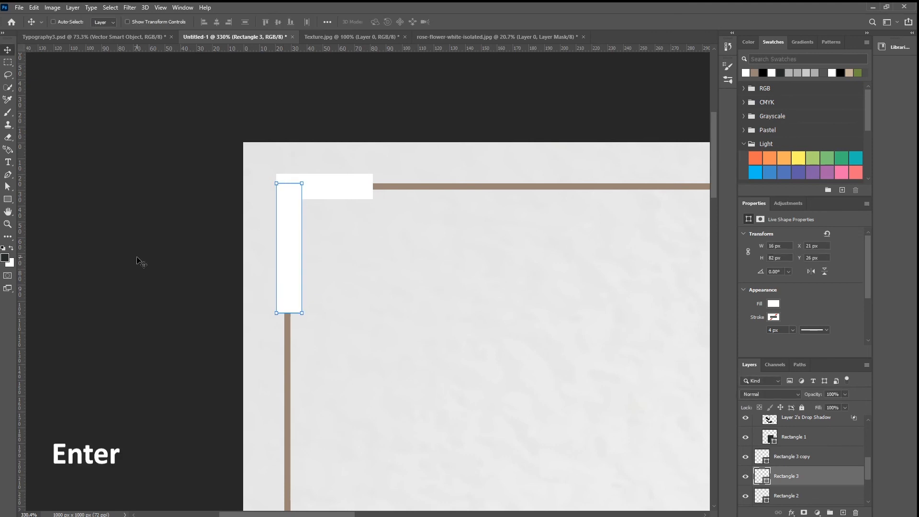
Step: Duplicate both white corner bars toward the canvas's lower-right area and rotate the copied L by 180° to face the opposite corner
{"action": "scroll", "coordinate": [202, 294], "scroll_direction": "down", "scroll_amount": 10}
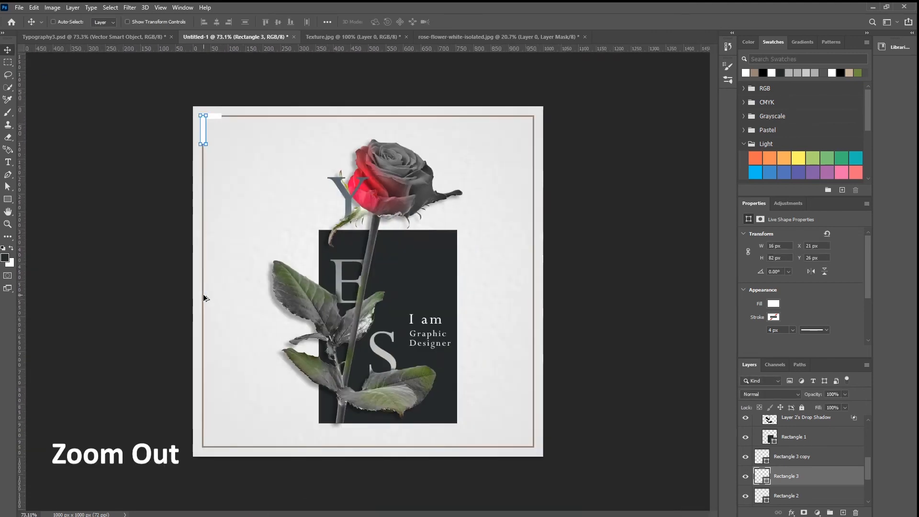
{"action": "scroll", "coordinate": [204, 297], "scroll_direction": "down", "scroll_amount": 3}
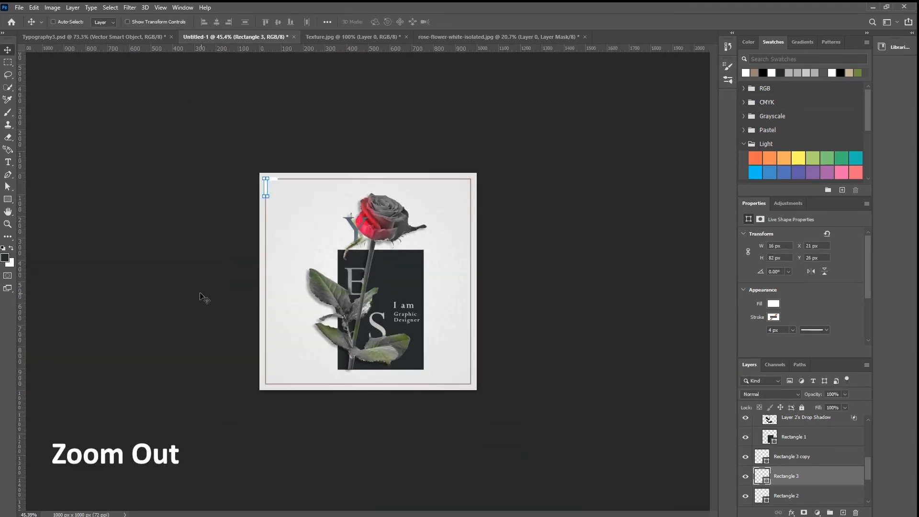
{"action": "left_click", "coordinate": [277, 184]}
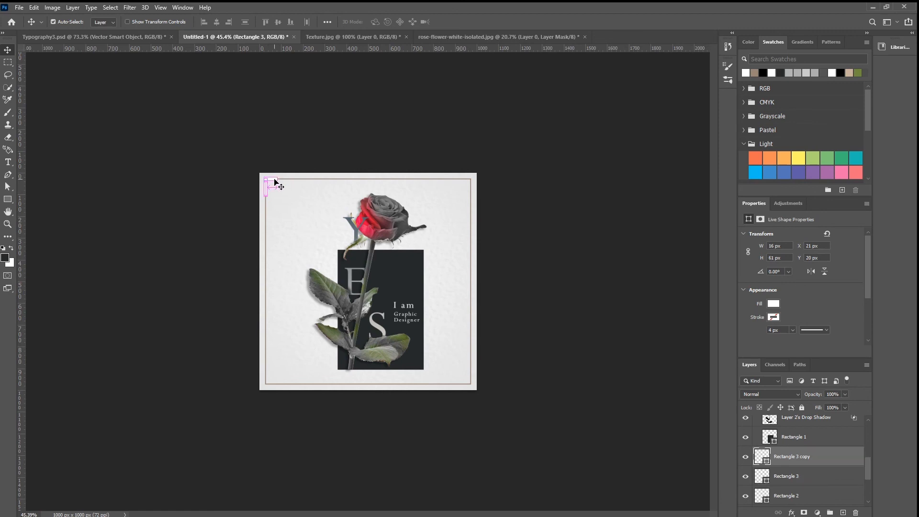
{"action": "left_click", "coordinate": [267, 190], "text": "shift"}
{"action": "left_click_drag", "start_coordinate": [268, 191], "coordinate": [428, 277]}
{"action": "key", "text": "ctrl+t"}
{"action": "key", "text": "Return"}
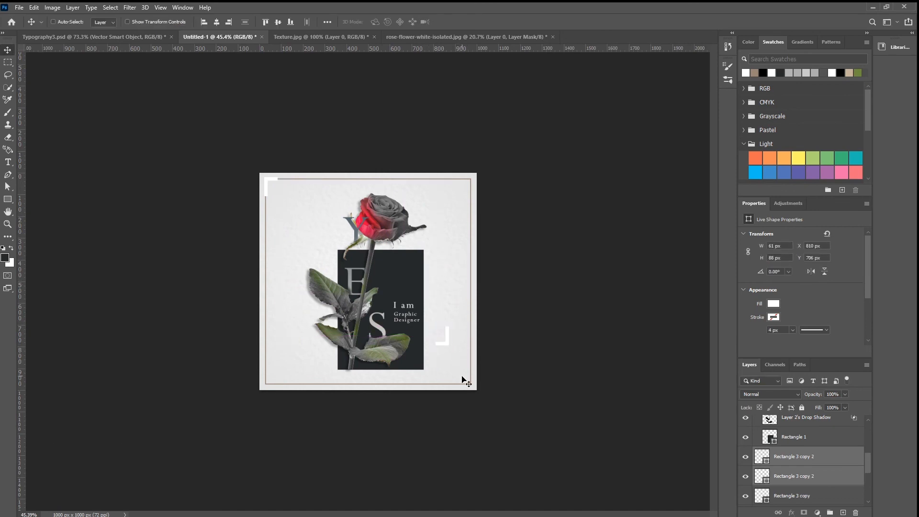
Step: Position the rotated L over the frame's lower-right corner at X 918, Y 890 px
{"action": "left_click_drag", "start_coordinate": [451, 349], "coordinate": [472, 387]}
{"action": "key", "text": "ctrl+0"}
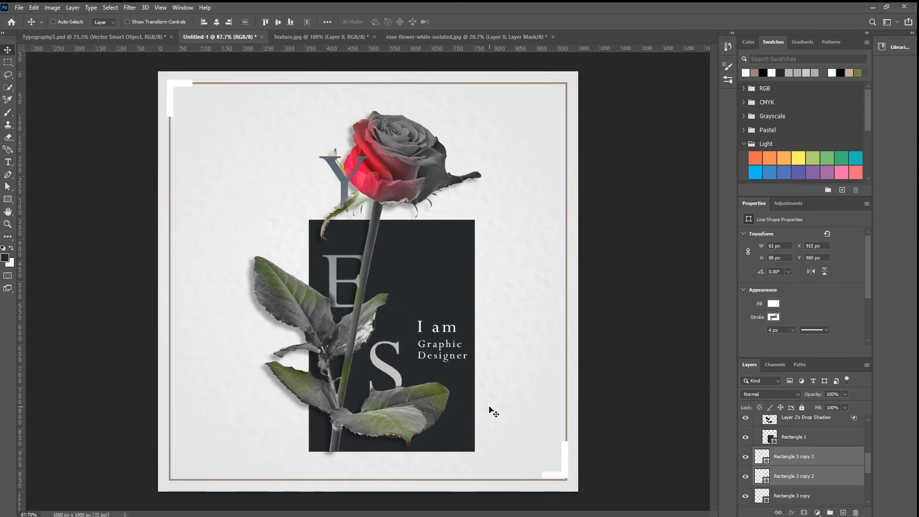
{"action": "key", "text": "Right"}
{"action": "key", "text": "Down"}
{"action": "key", "text": "Down"}
{"action": "key", "text": "Down"}
{"action": "key", "text": "Down"}
{"action": "key", "text": "Down"}
{"action": "key", "text": "Down"}
{"action": "key", "text": "Down"}
{"action": "key", "text": "Down"}
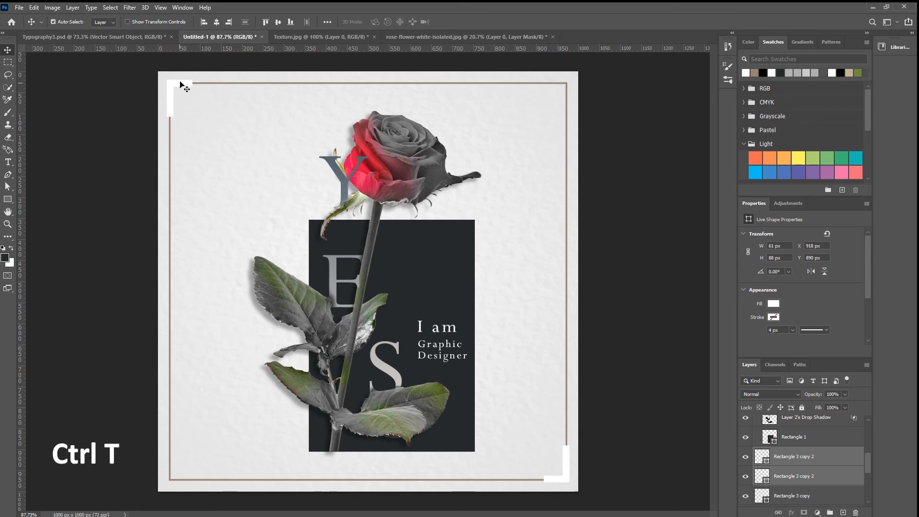
{"action": "key", "text": "ctrl+t"}
{"action": "key", "text": "Return"}
{"action": "left_click", "coordinate": [632, 446], "text": "ctrl"}
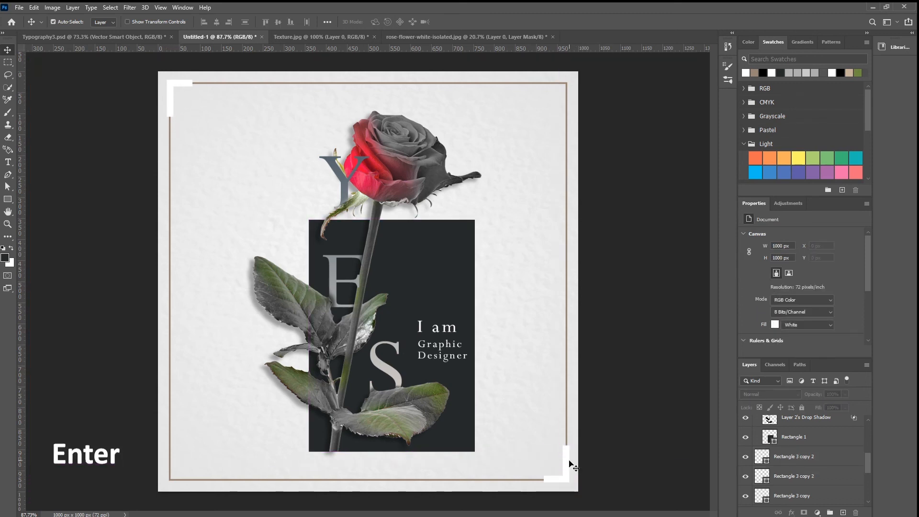
{"action": "left_click", "coordinate": [568, 461], "text": "ctrl"}
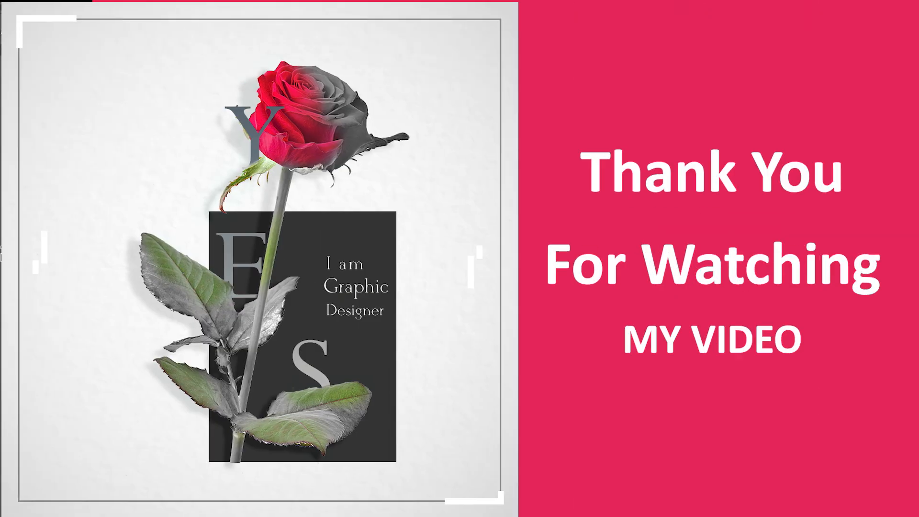